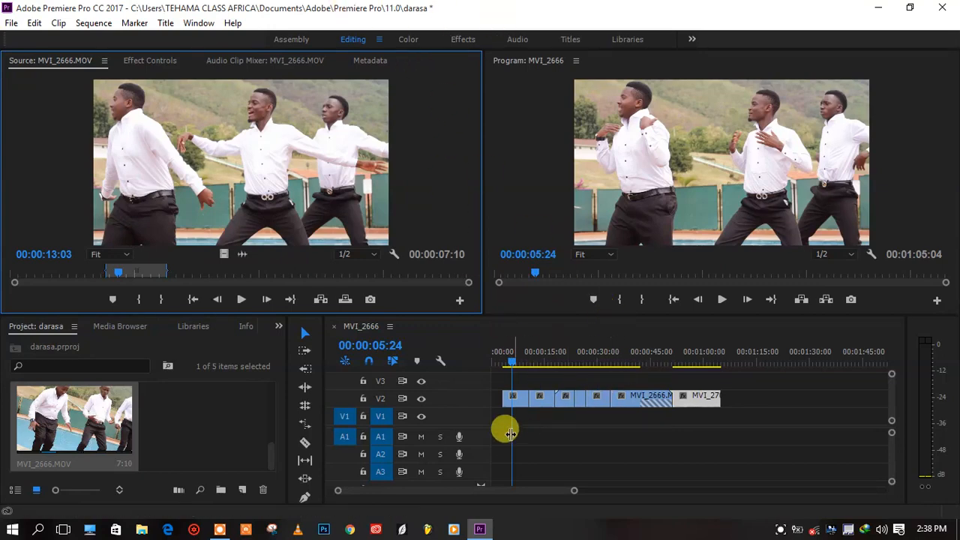
Step: Select the first clip on V2, then turn off source patching for V1 and A1 and targeting for V1, A1, A2 and A3
left_click(517, 401)
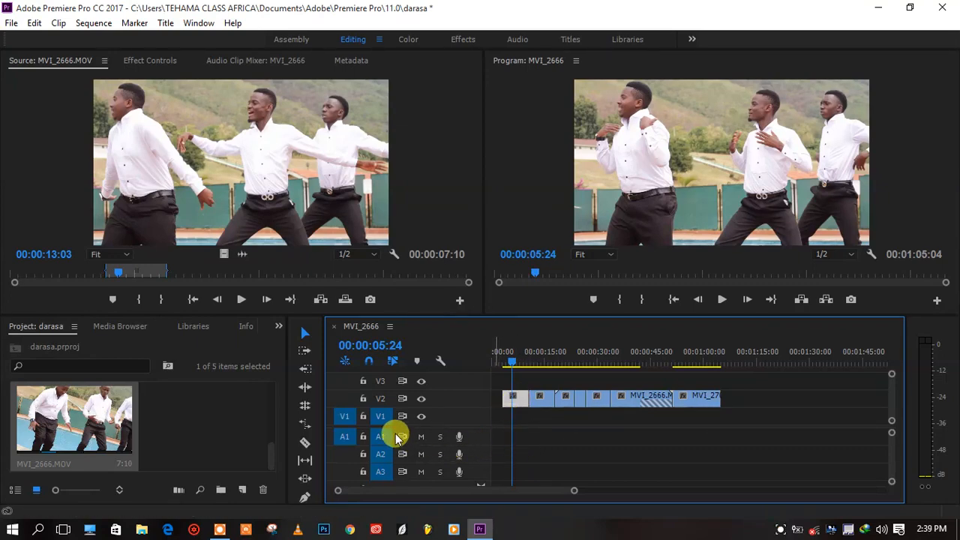
left_click(378, 415)
left_click(344, 415)
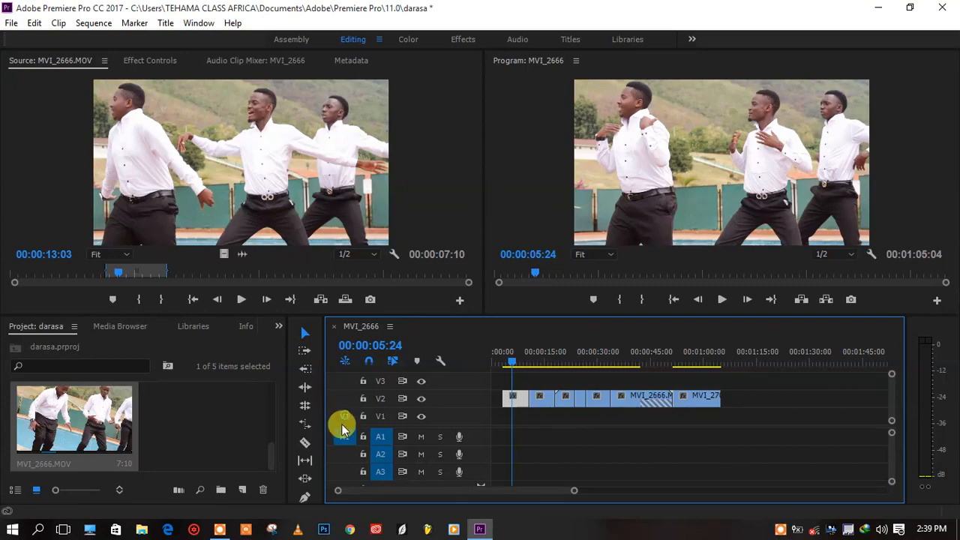
left_click(344, 436)
left_click(379, 437)
left_click(377, 454)
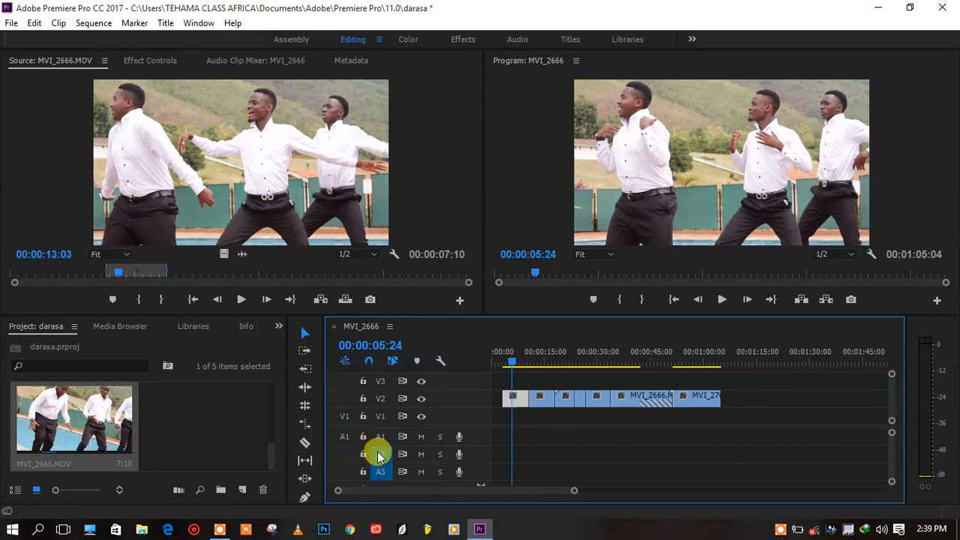
left_click(379, 472)
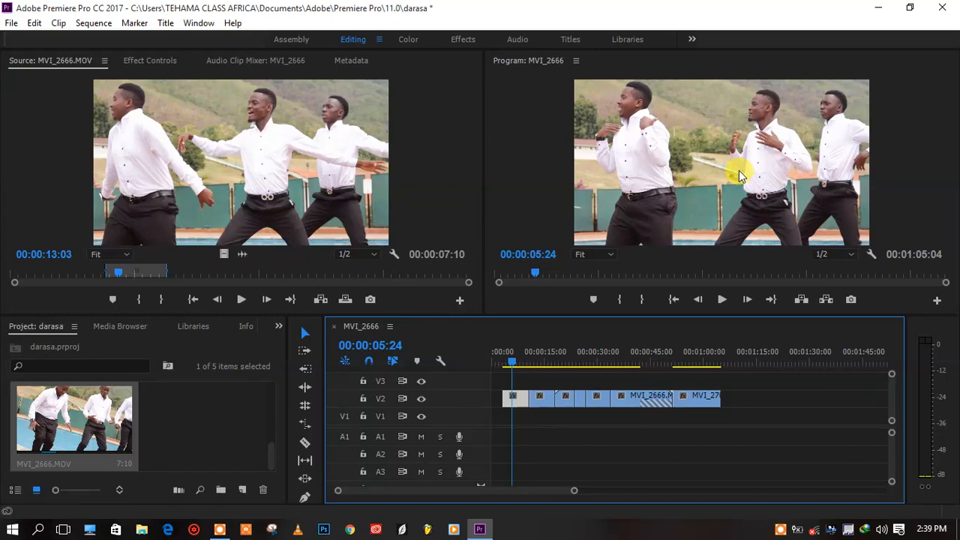
Step: Switch to the Color workspace and open the Creative section of Lumetri Color after viewing the Basic Correction controls
left_click(408, 39)
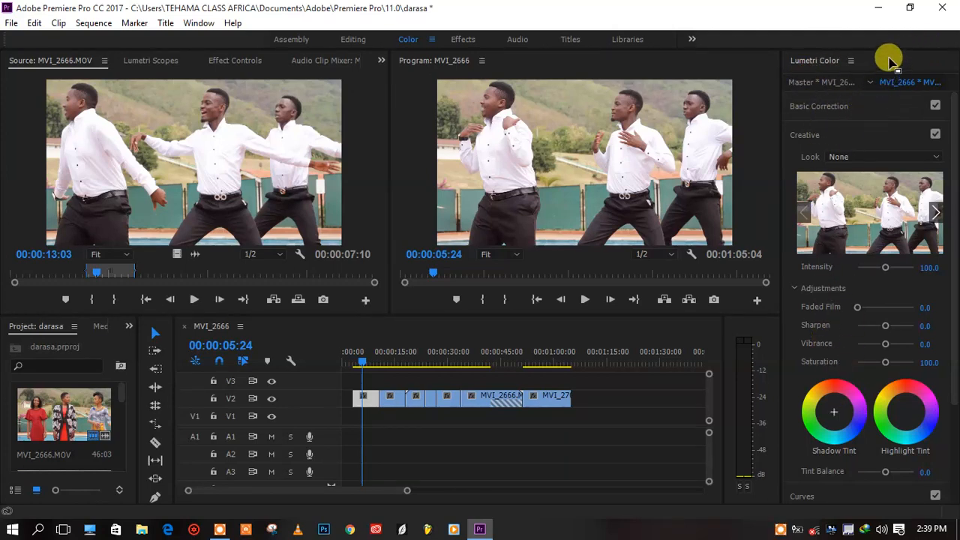
left_click(890, 60)
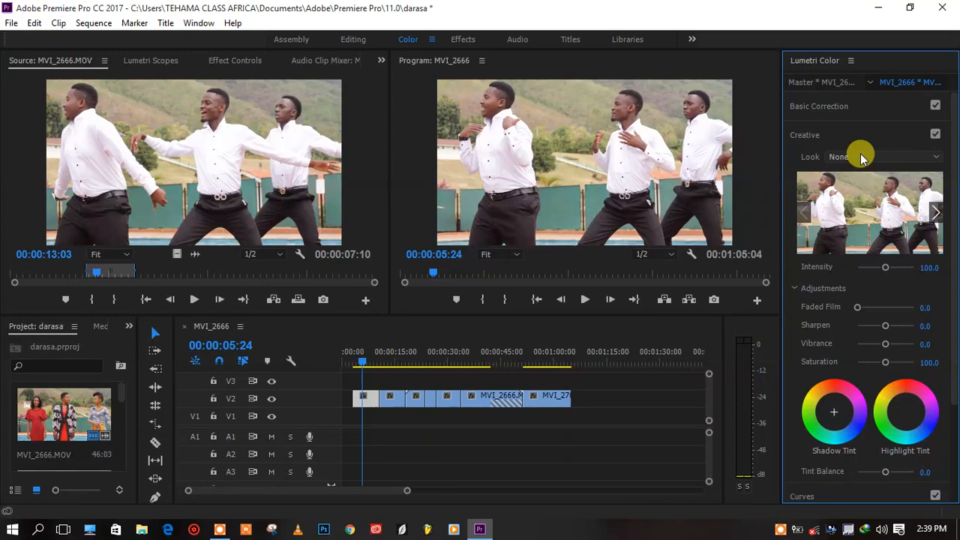
left_click(819, 107)
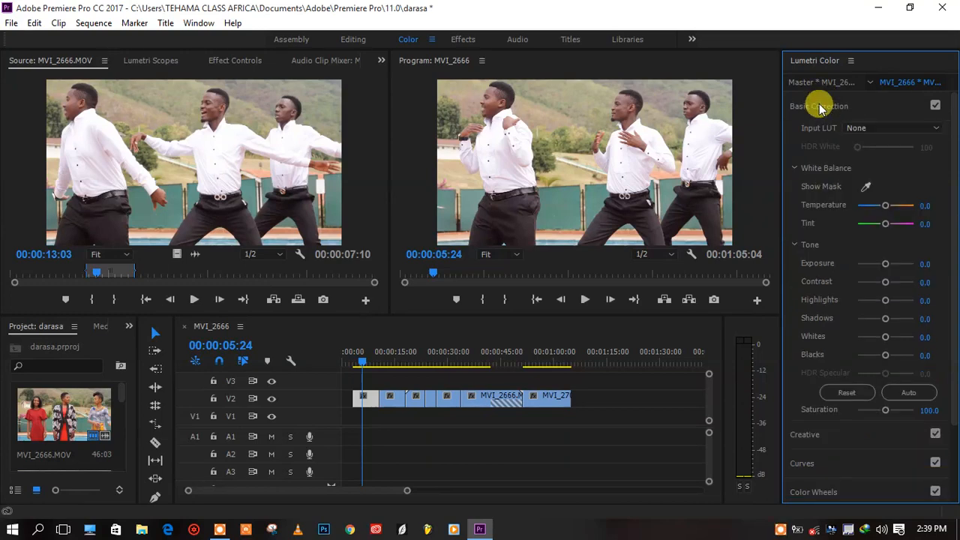
left_click(819, 107)
left_click(808, 135)
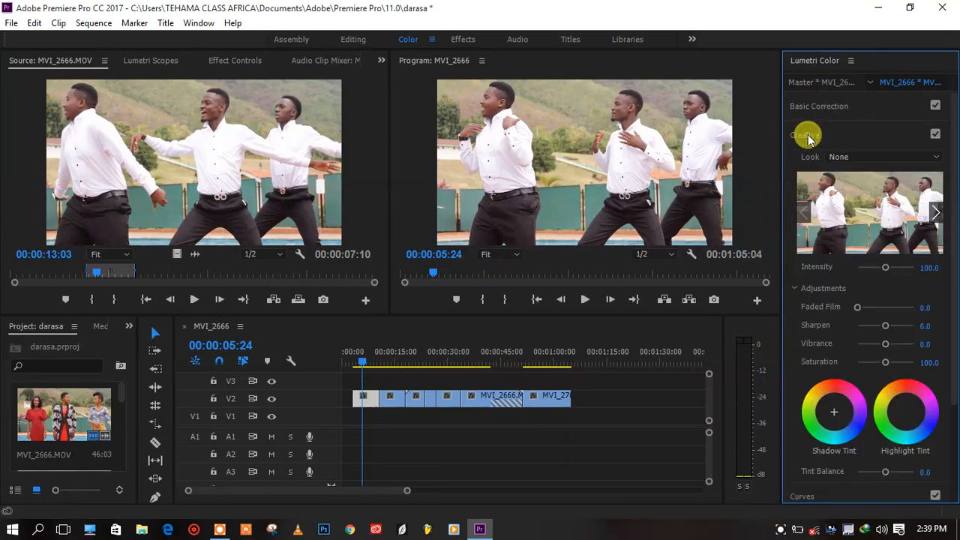
Step: Load TCA training center.cube from New Volume (I:) as the Creative look and set its intensity to 122.5
left_click(848, 157)
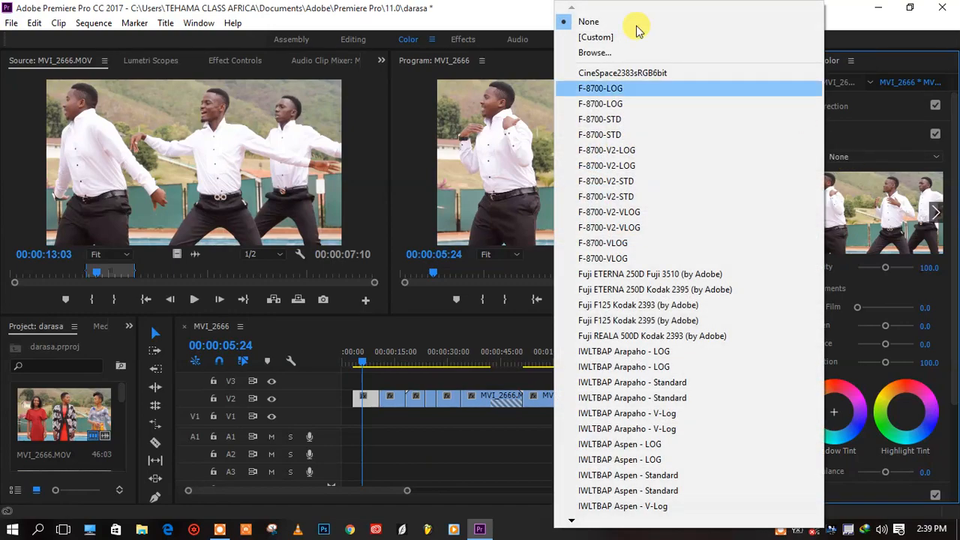
left_click(593, 54)
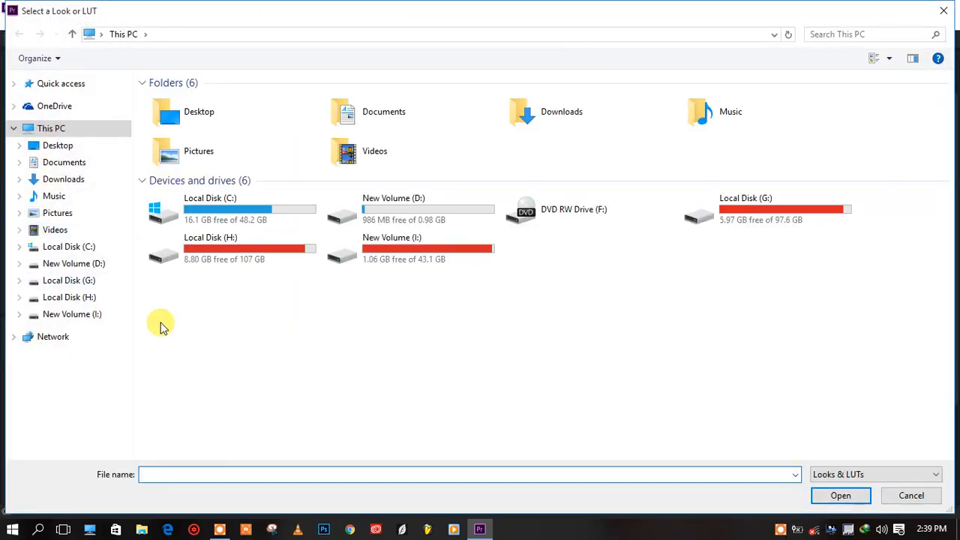
left_click(97, 321)
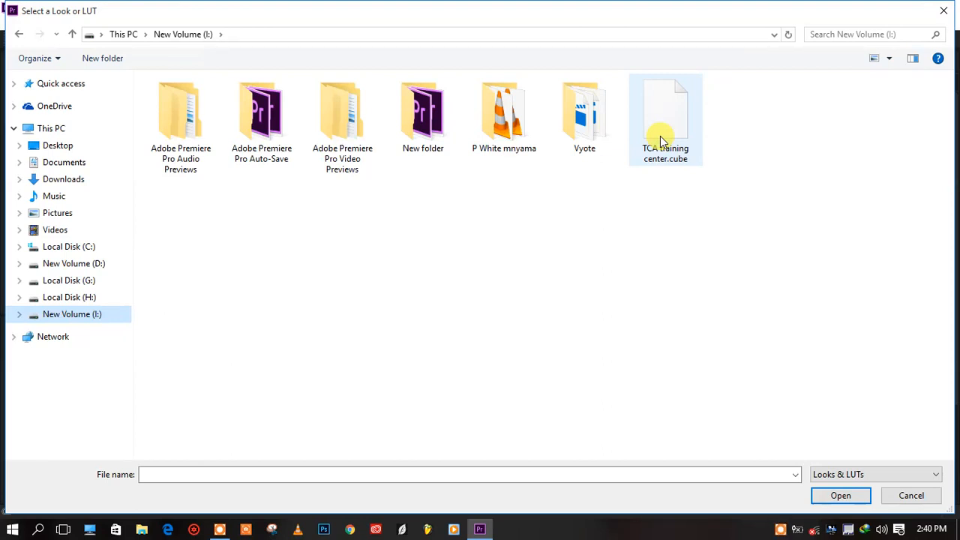
left_click(664, 140)
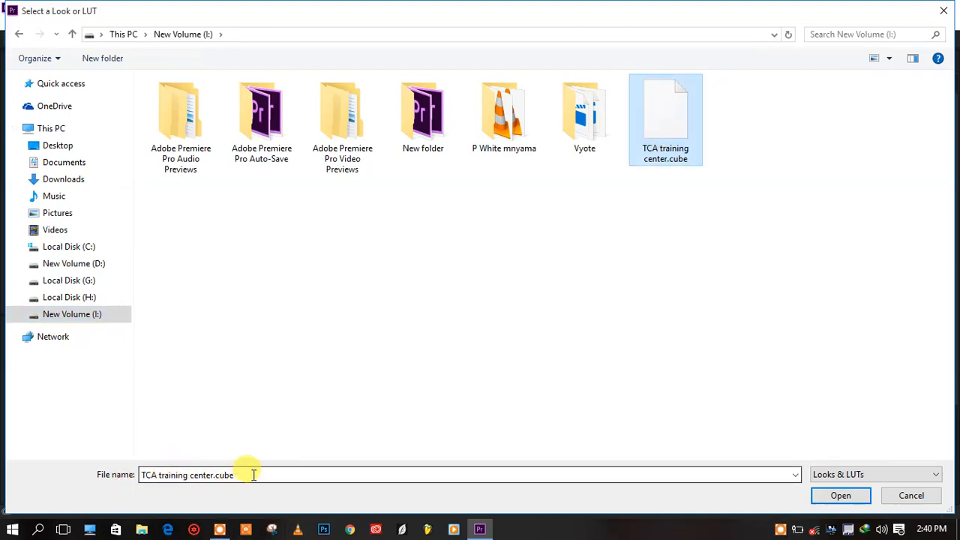
left_click(839, 498)
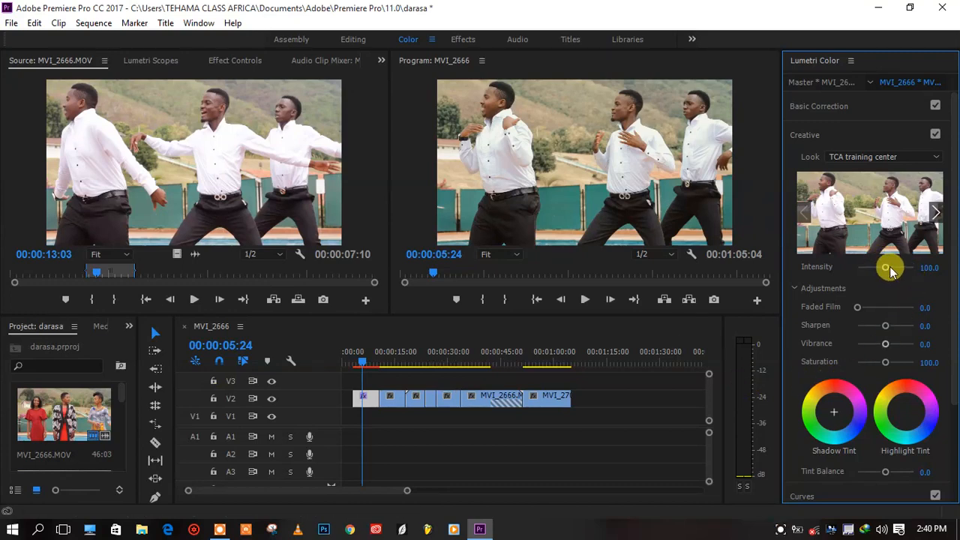
left_click_drag(883, 274, 891, 271)
left_click_drag(890, 271, 892, 274)
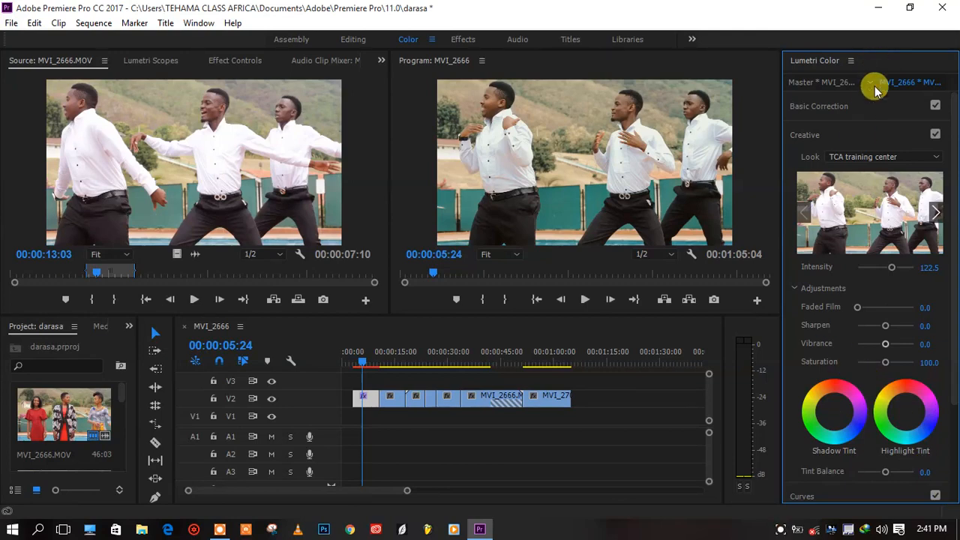
Step: In Basic Correction, set Highlights to 12.5 and Saturation to 125
left_click(836, 106)
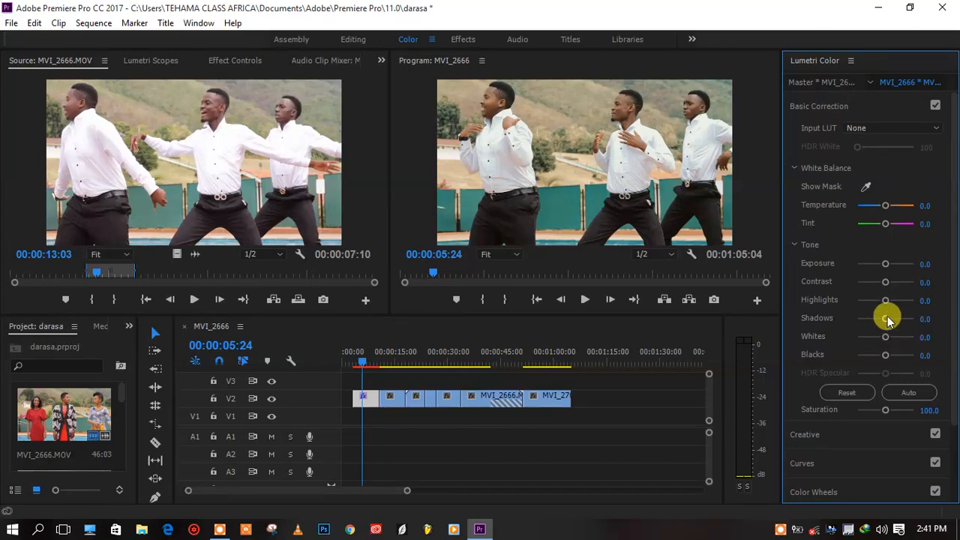
left_click_drag(889, 298, 889, 302)
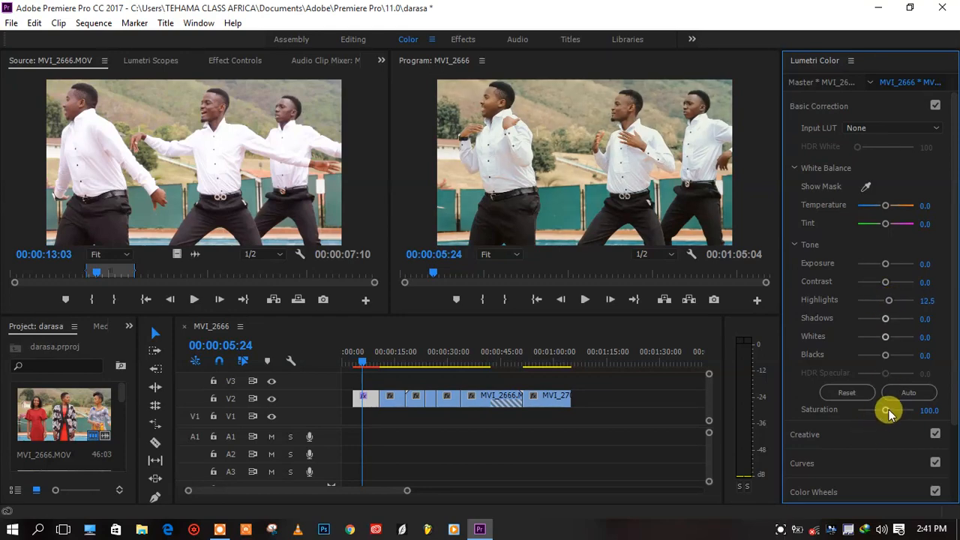
left_click_drag(885, 411, 893, 413)
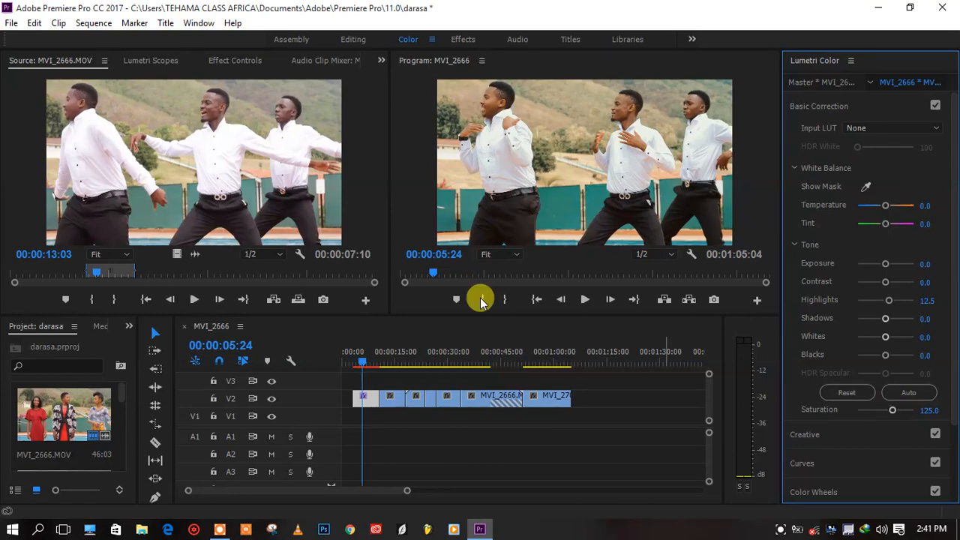
Step: Inspect the graded clip in an enlarged preview, restore the monitor size, and set the Basic Correction saturation to 130
left_click_drag(398, 315, 439, 409)
left_click(449, 317)
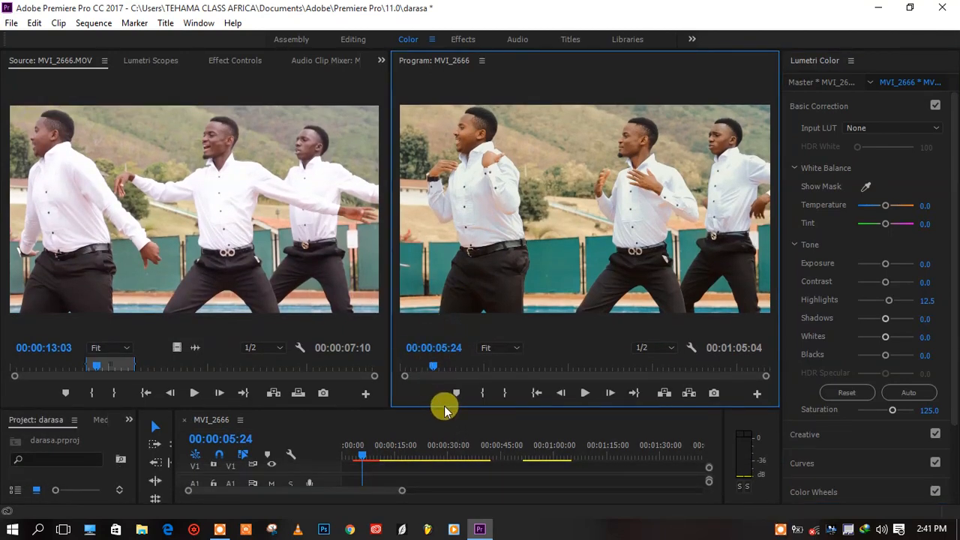
left_click_drag(443, 405, 446, 321)
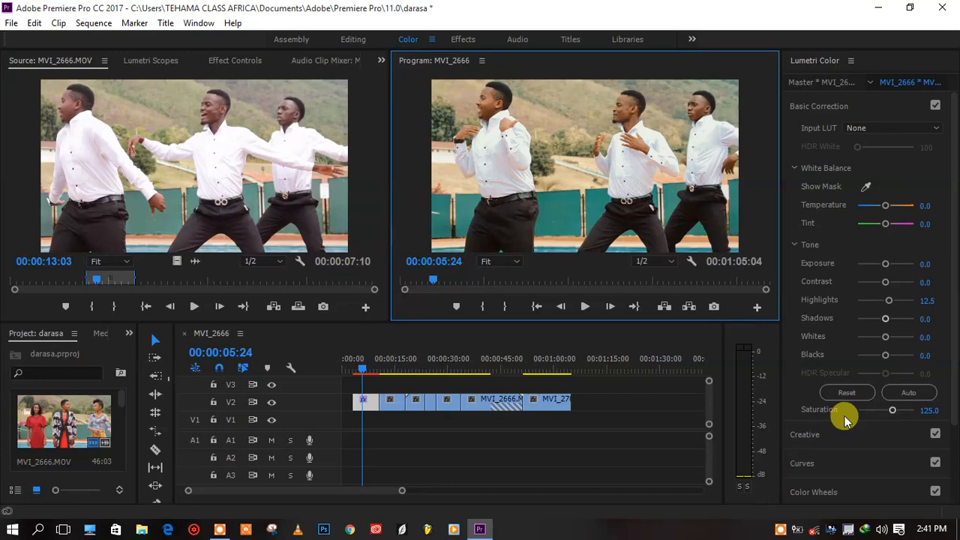
left_click_drag(892, 409, 895, 413)
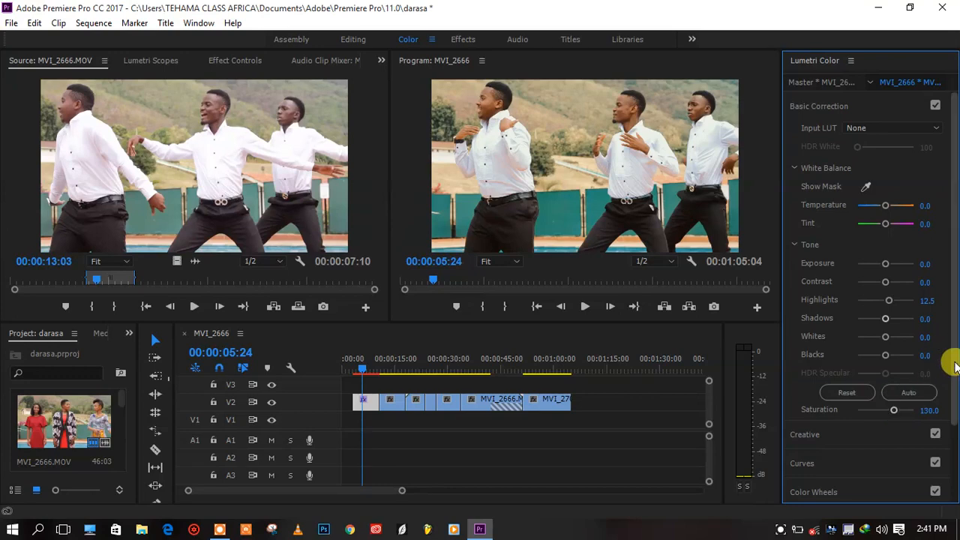
Step: Open the Curves section and add Hue Saturation Curve points in the yellow-green, orange, magenta, blue and cyan ranges
scroll(943, 405, "down", 3)
left_click(817, 369)
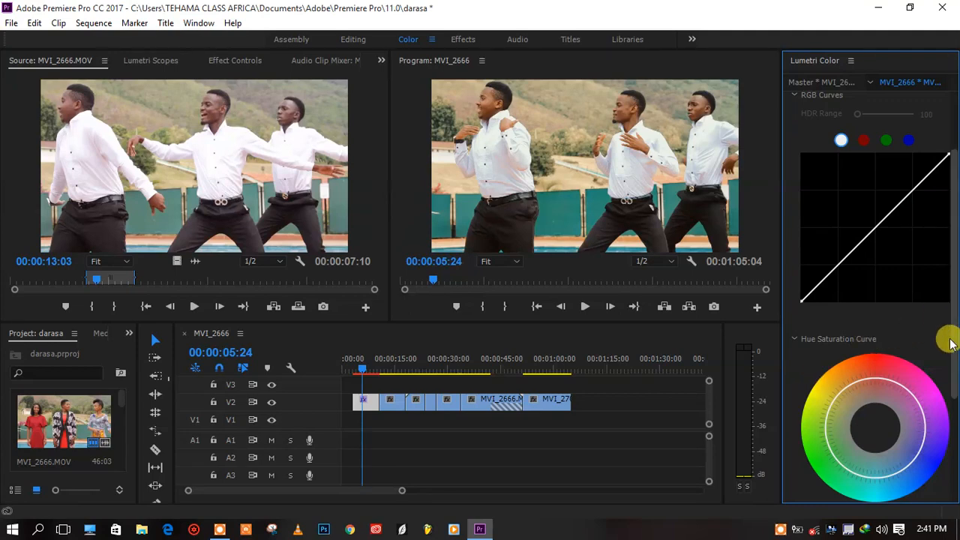
left_click_drag(951, 337, 954, 406)
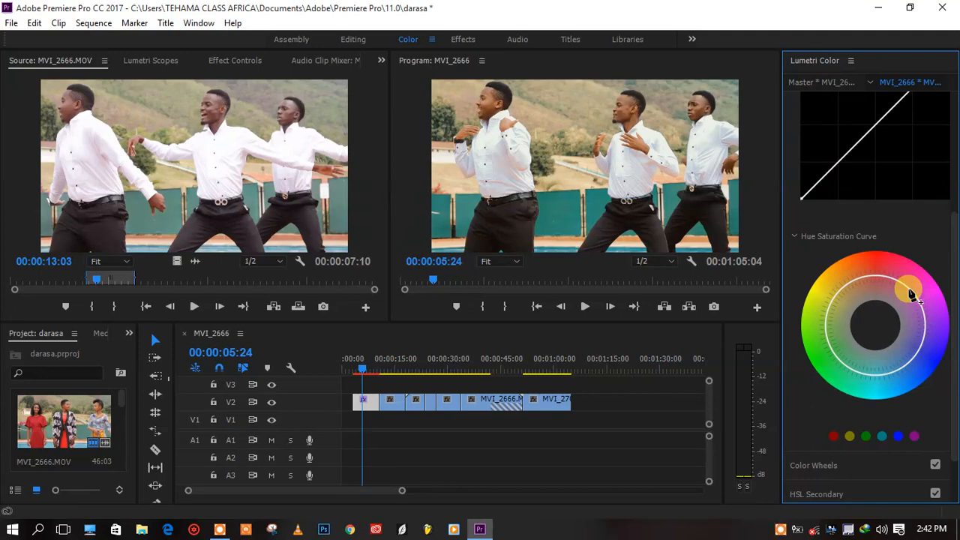
left_click(826, 318)
left_click(848, 283)
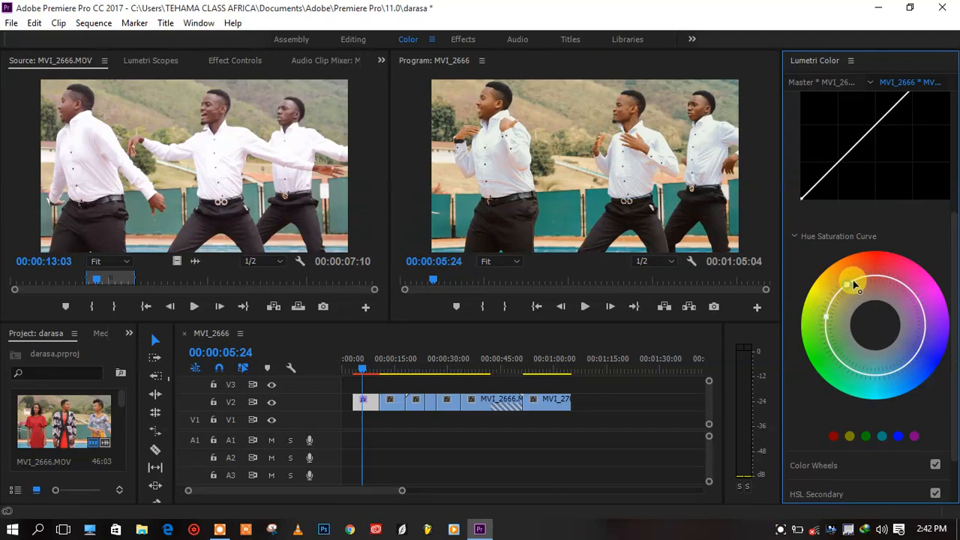
left_click(896, 280)
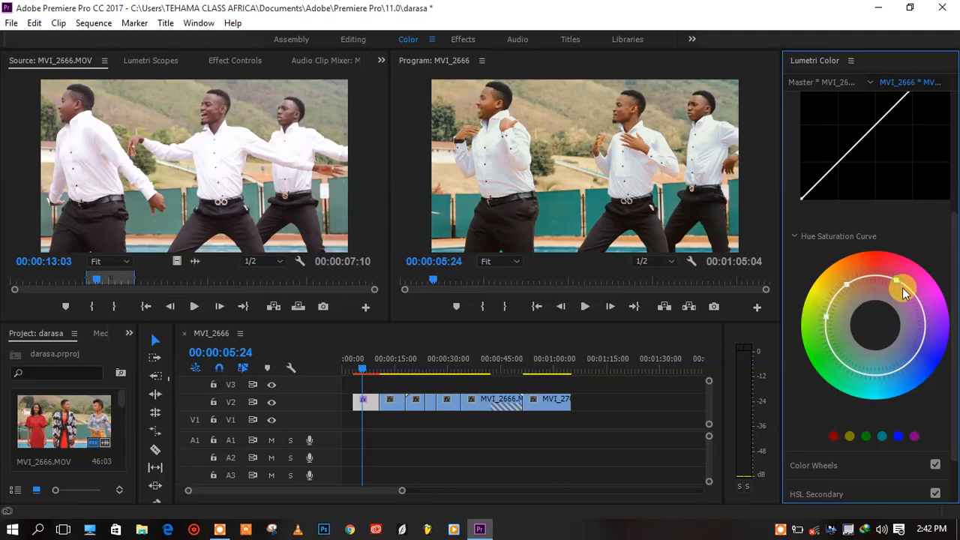
left_click(923, 342)
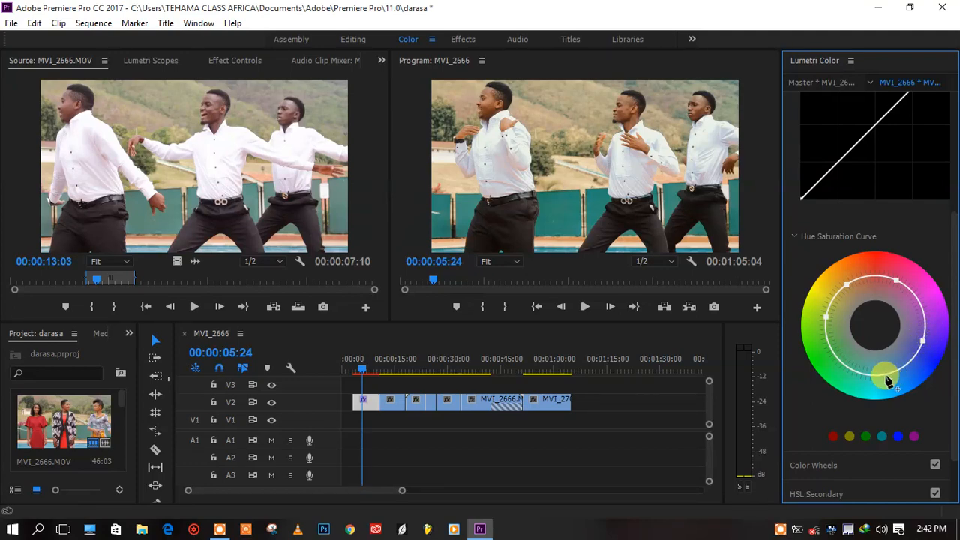
left_click(884, 375)
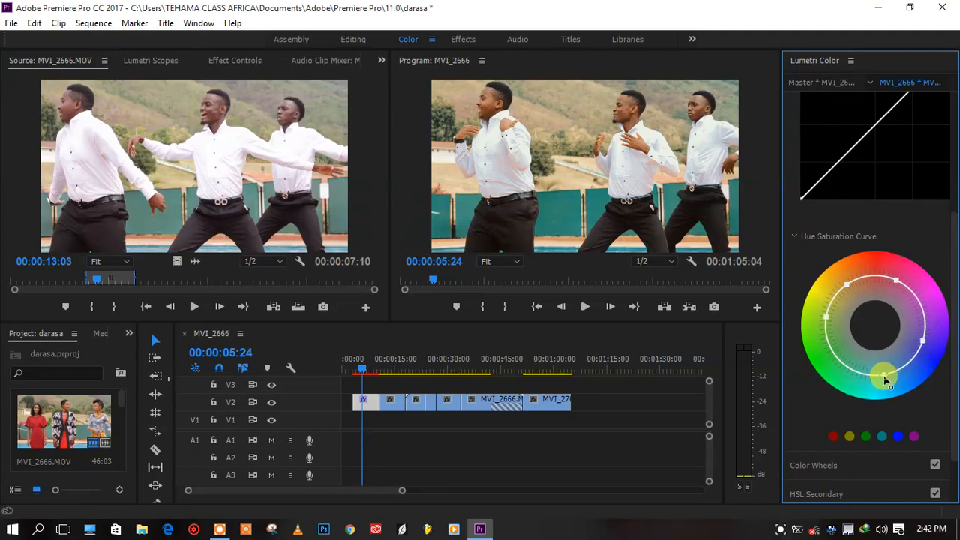
Step: Add further control points to the Hue Saturation Curve in the green, yellow, red and magenta ranges
left_click(838, 358)
left_click(836, 297)
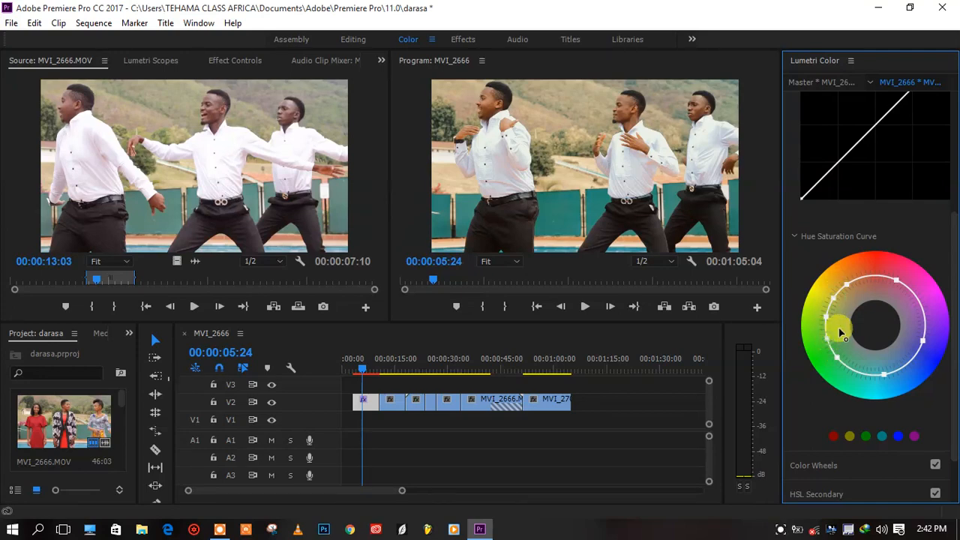
left_click(870, 277)
left_click(865, 276)
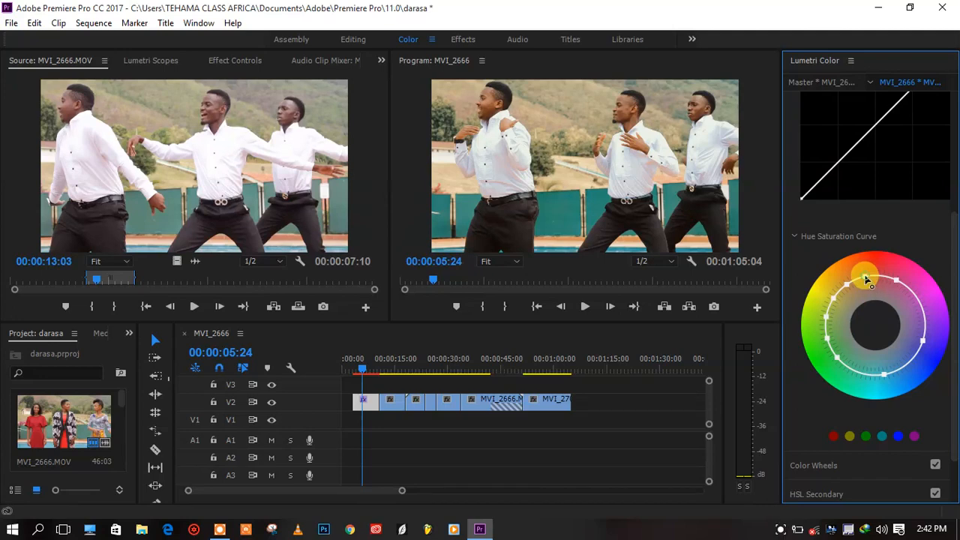
scroll(928, 207, "up", 4)
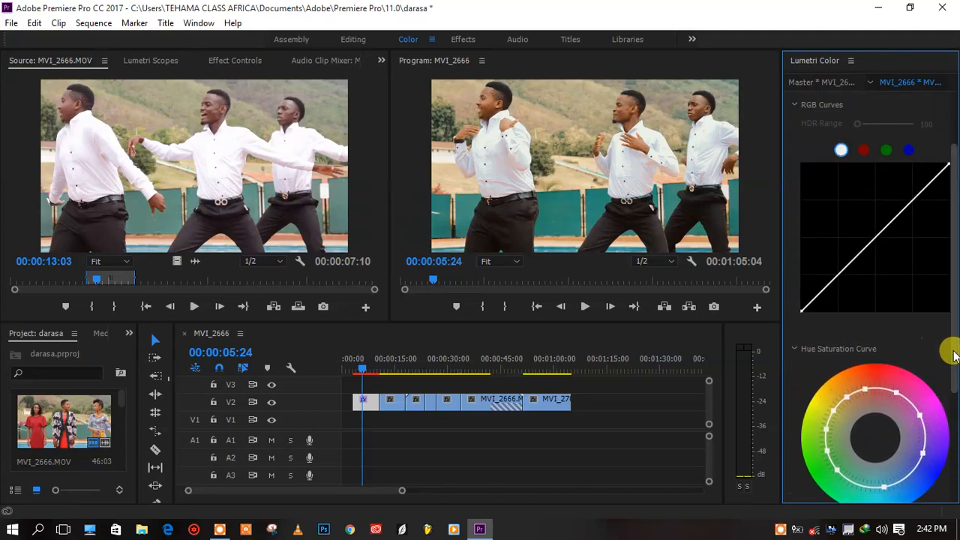
left_click_drag(954, 347, 954, 405)
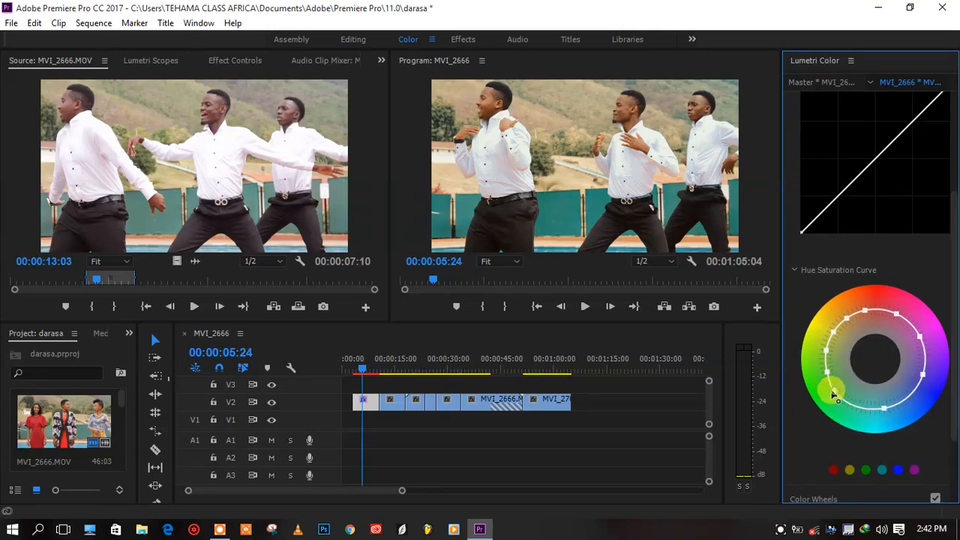
Step: Pull the green, yellow and cyan points of the Hue Saturation Curve outward to boost those colours' saturation
left_click_drag(833, 390, 827, 396)
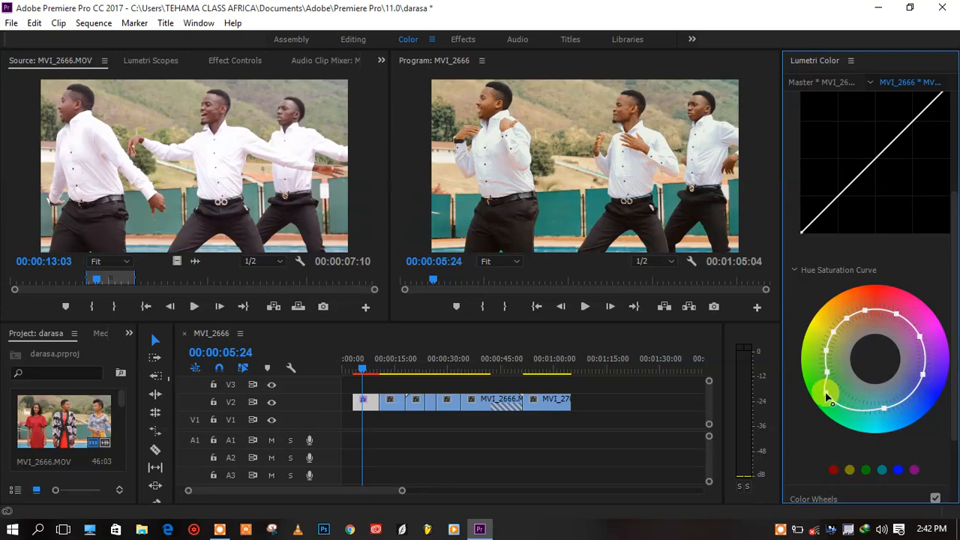
left_click(823, 329)
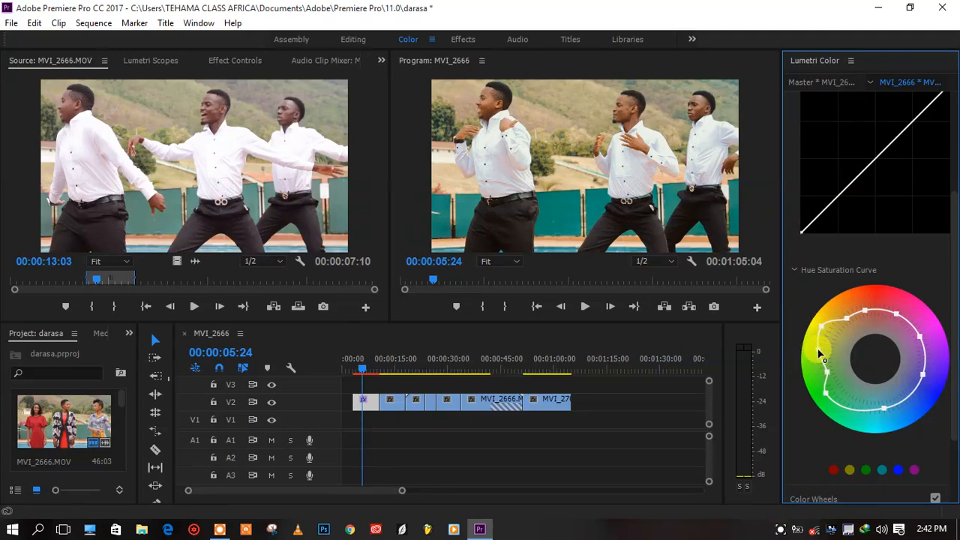
left_click_drag(812, 353, 806, 344)
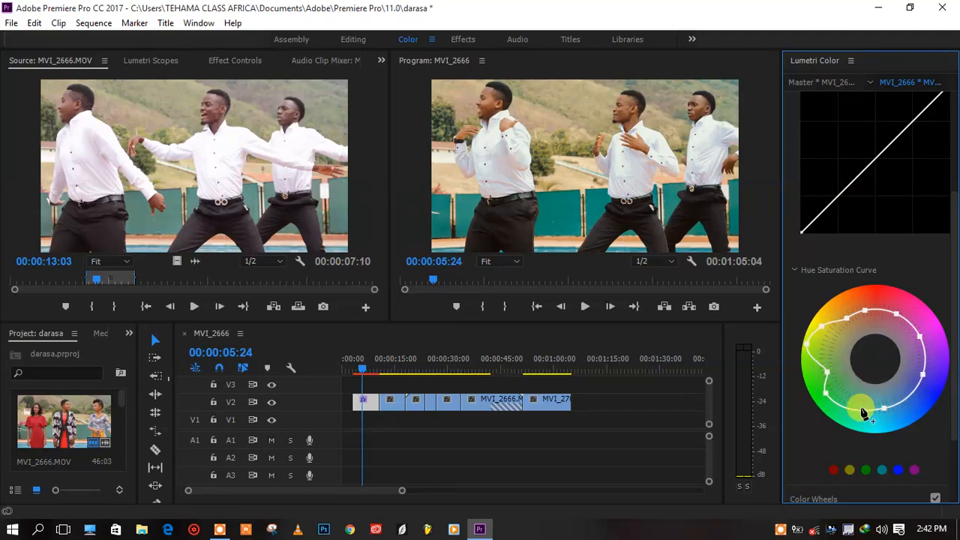
left_click(860, 409)
left_click_drag(886, 409, 879, 421)
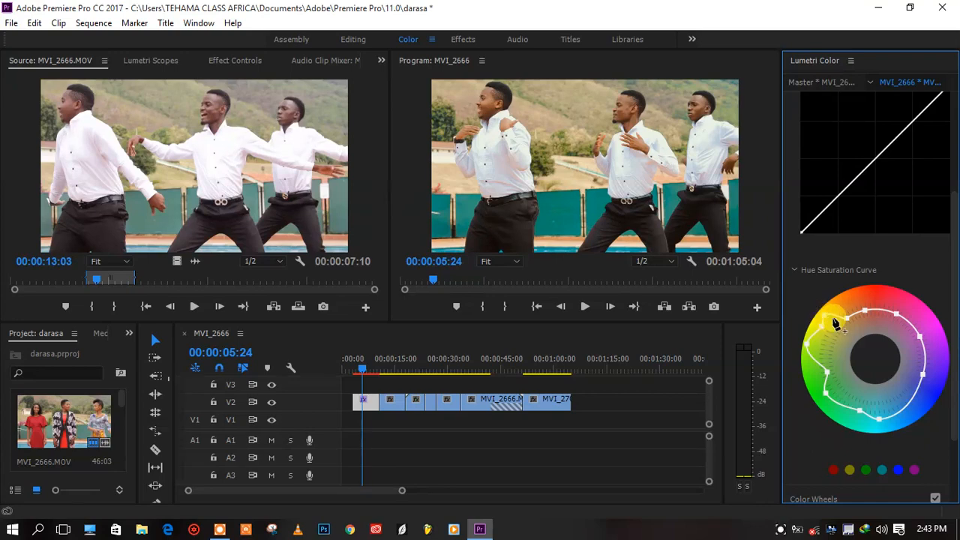
left_click_drag(823, 324, 810, 350)
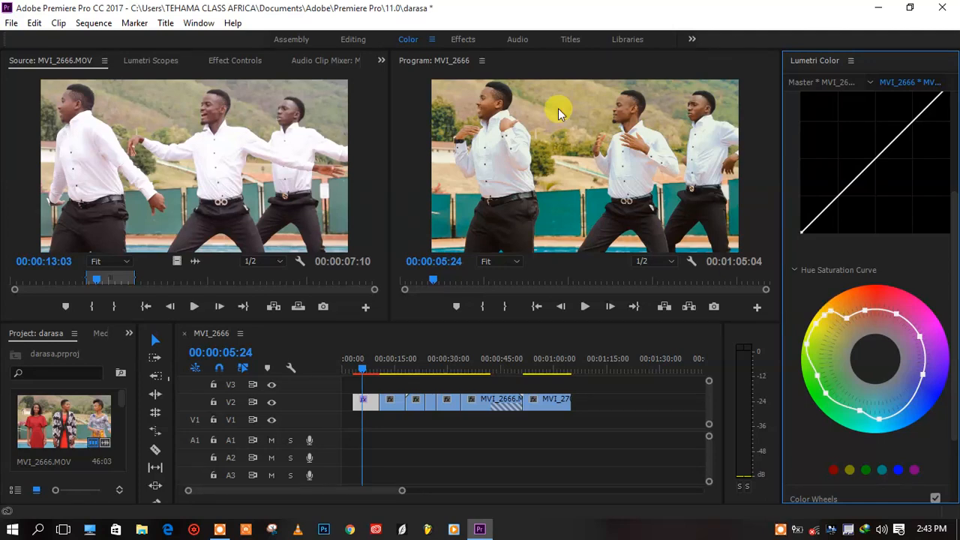
Step: Open the Creative section and set its saturation to 115 for the first clip
scroll(756, 171, "up", 4)
scroll(901, 113, "up", 2)
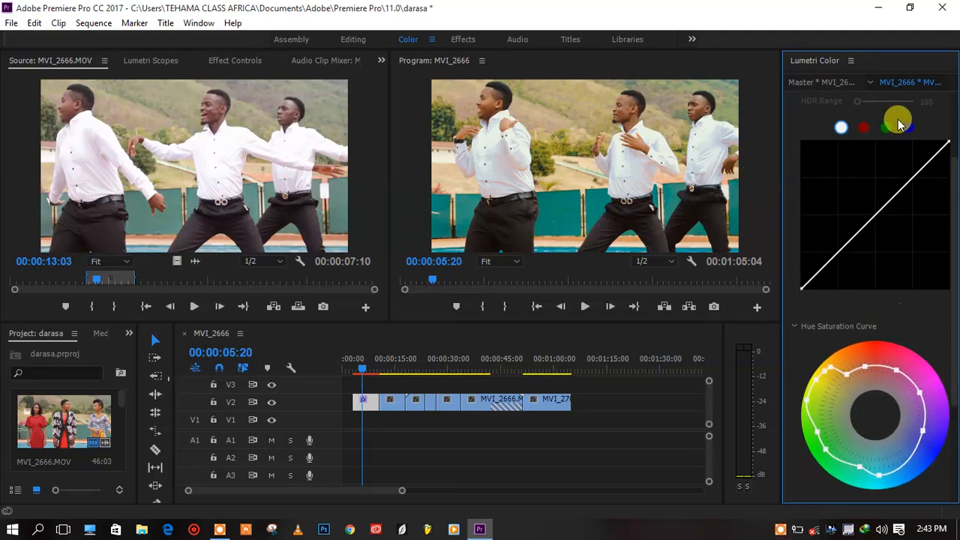
scroll(899, 125, "up", 2)
left_click(816, 112)
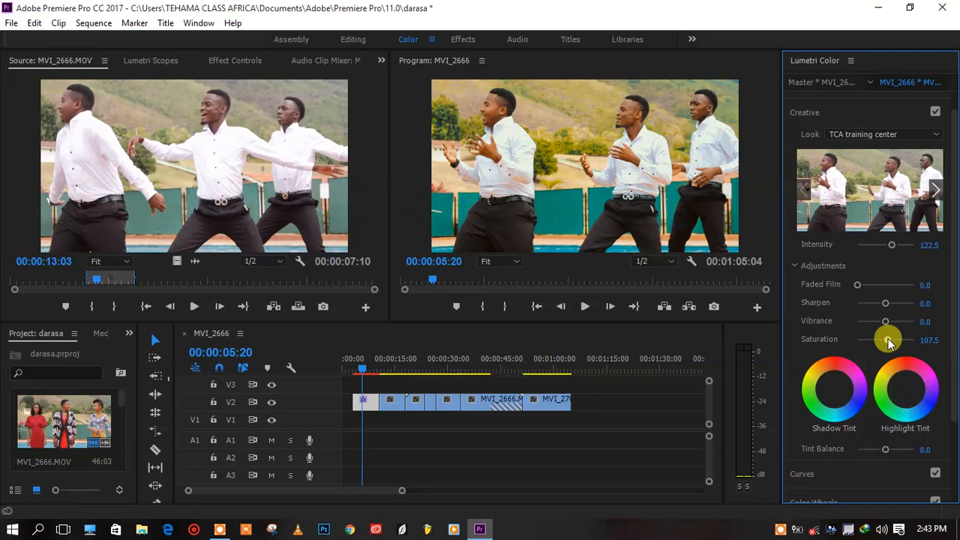
left_click_drag(888, 338, 892, 339)
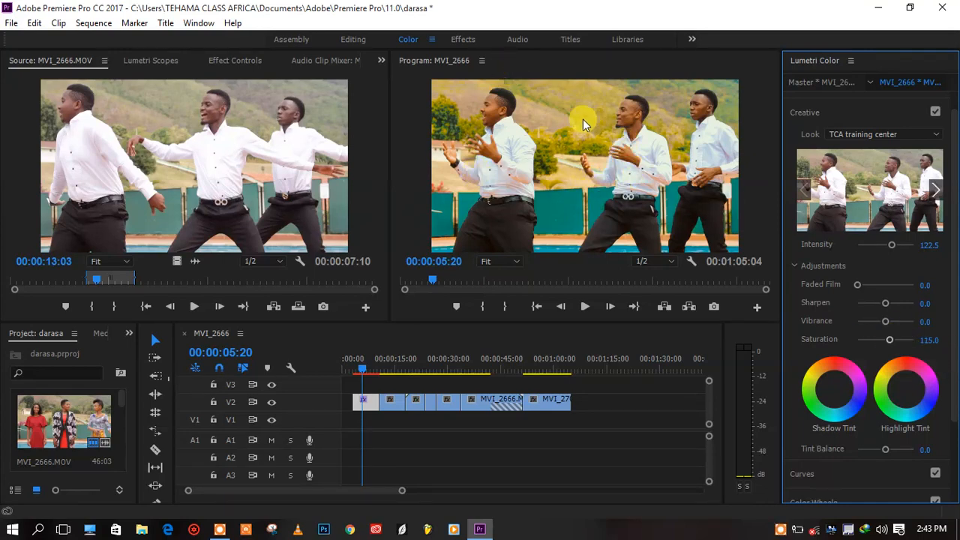
Step: Return to the first clip's Curves section and pull the orange point of the Hue Saturation Curve slightly inward
left_click_drag(954, 315, 951, 378)
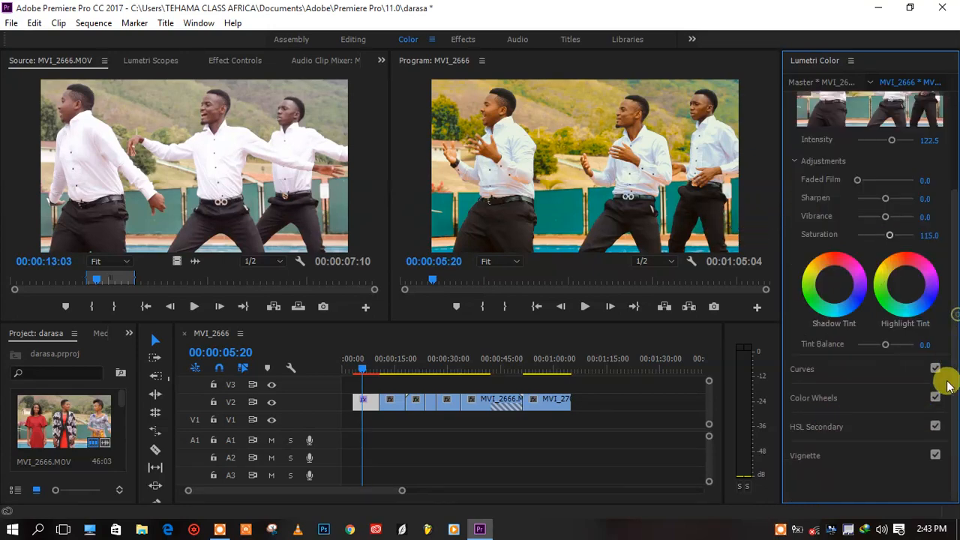
left_click(823, 370)
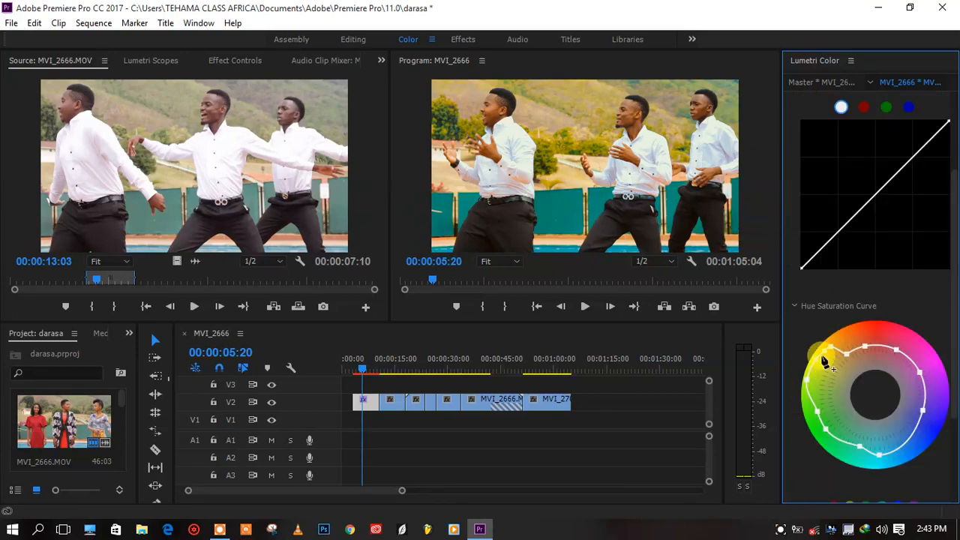
left_click_drag(828, 350, 829, 356)
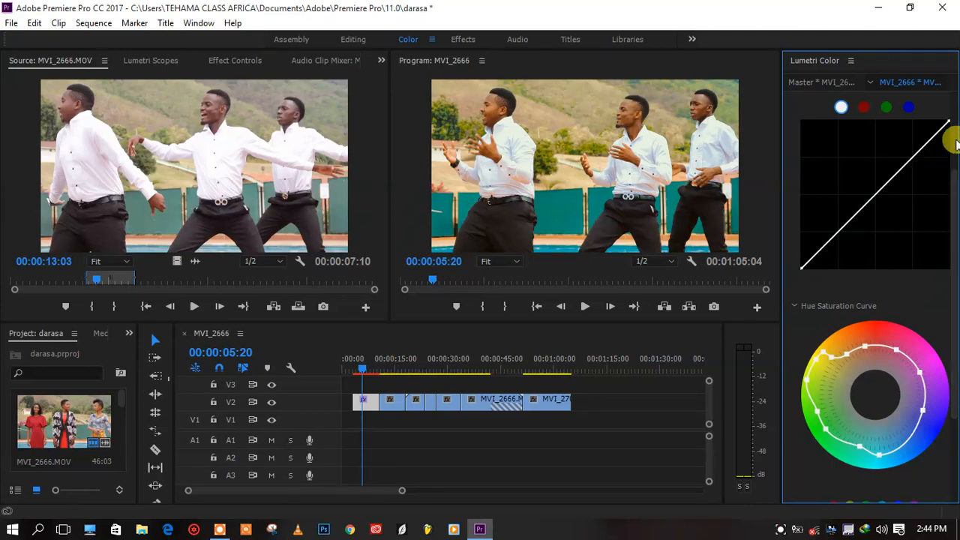
Step: Set the first clip's Basic Correction saturation to 132.5 and scrub the clip to check the grade
scroll(952, 142, "up", 3)
left_click(809, 113)
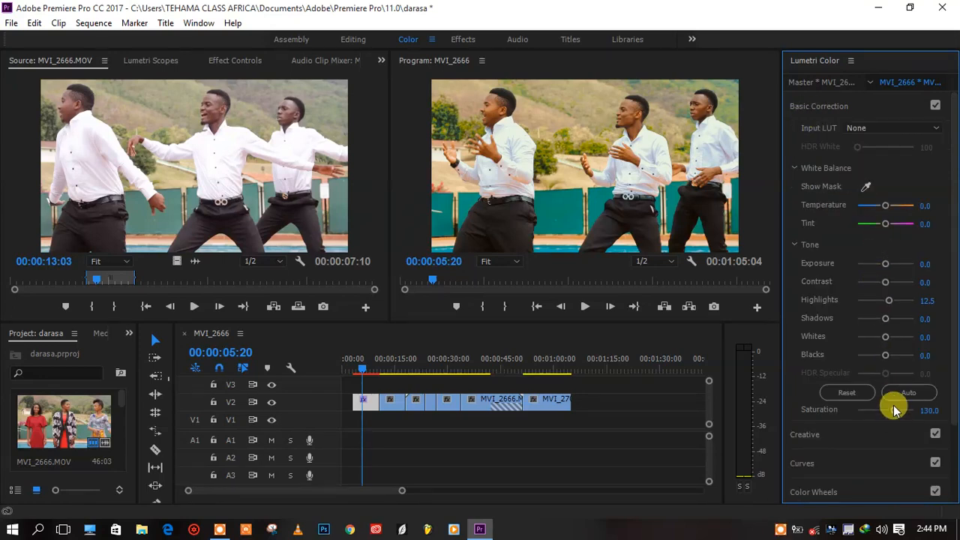
left_click_drag(894, 409, 896, 410)
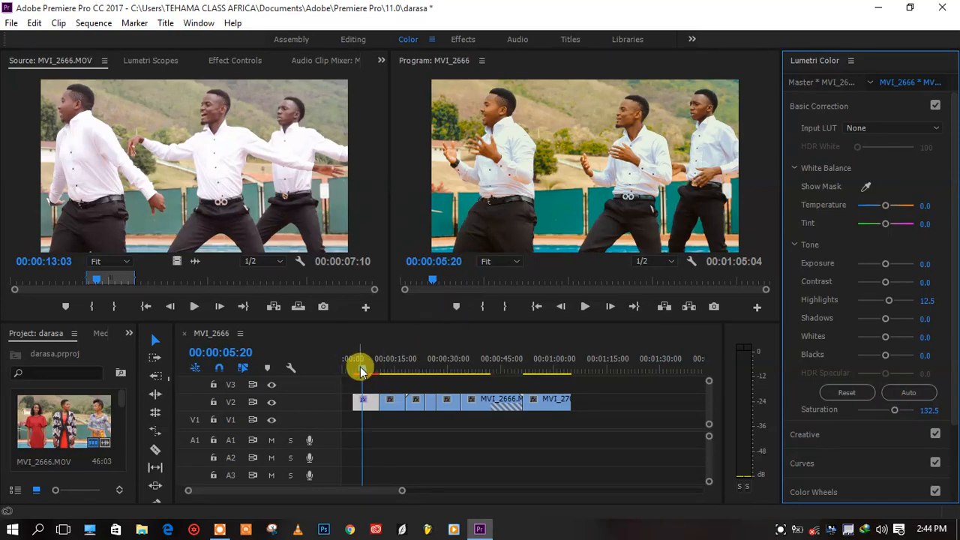
left_click_drag(361, 372, 367, 378)
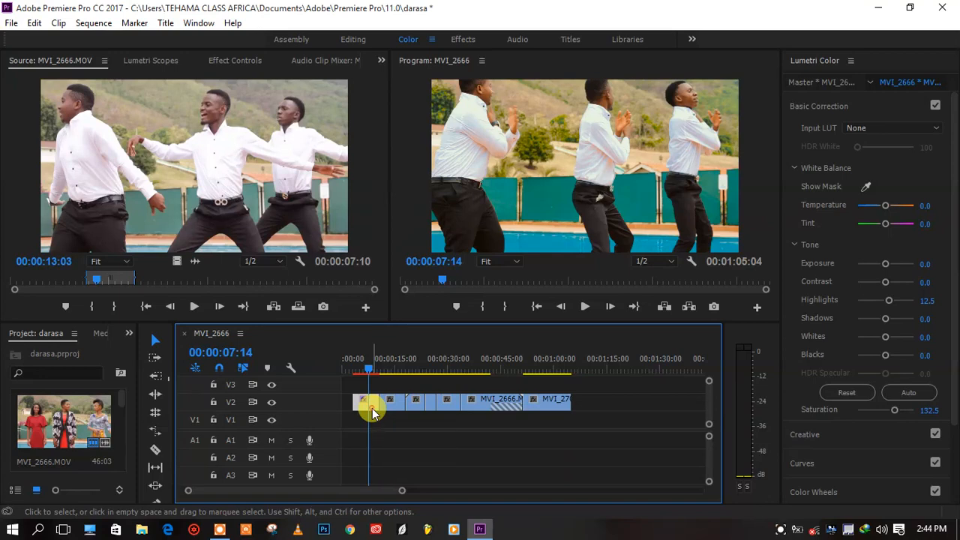
Step: Copy the graded first clip and move the playhead onto the second clip in the sequence
right_click(373, 412)
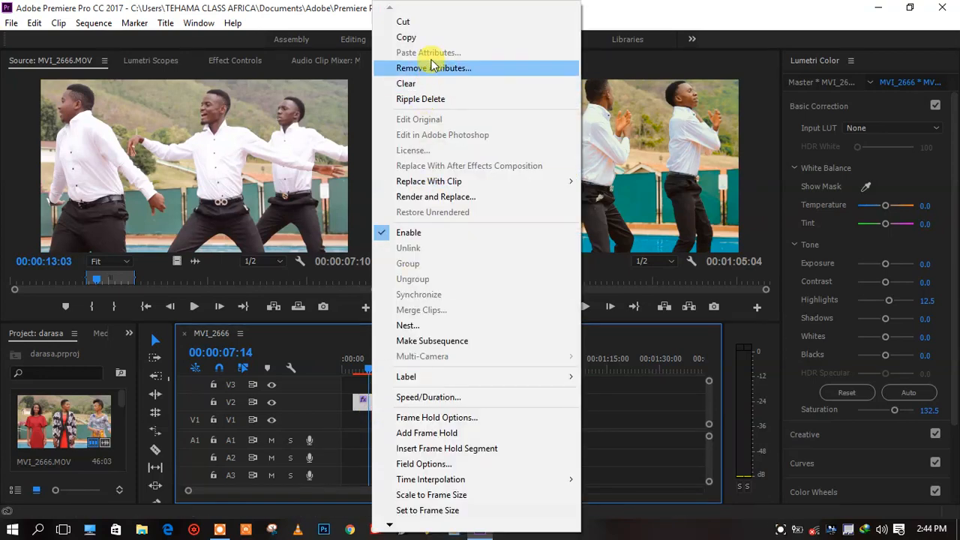
left_click(440, 35)
left_click(385, 373)
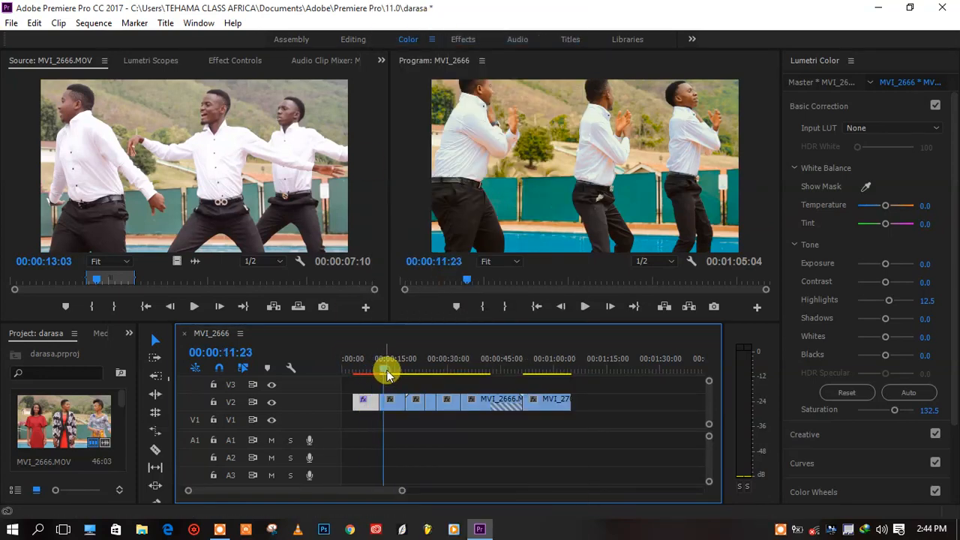
Step: Select the second clip on V2, place the playhead at its start, and load it into the Source monitor
left_click(396, 407)
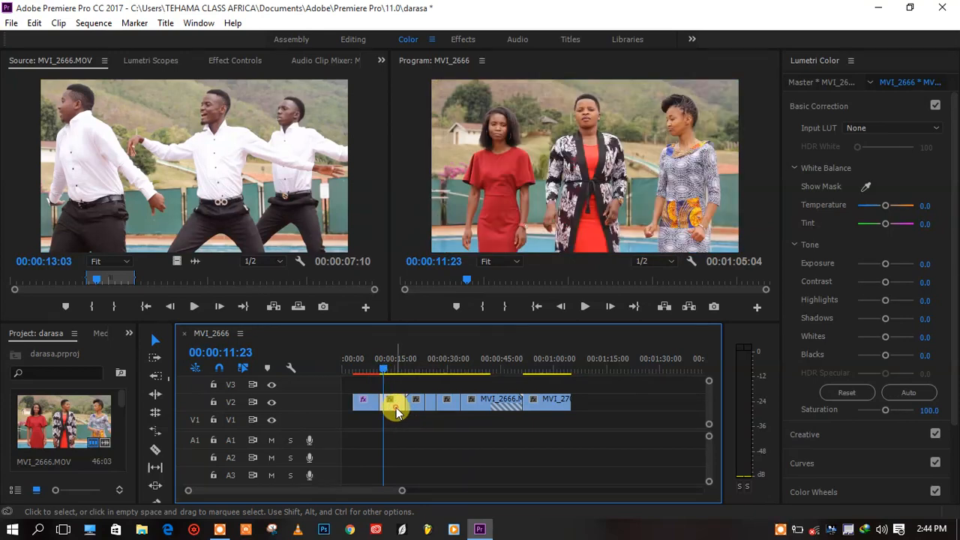
right_click(396, 407)
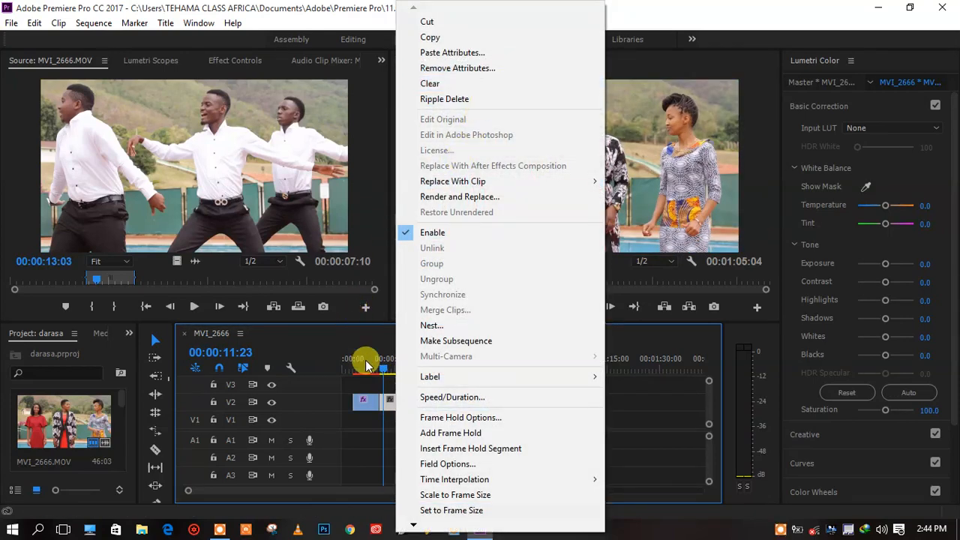
left_click(382, 406)
double_click(380, 403)
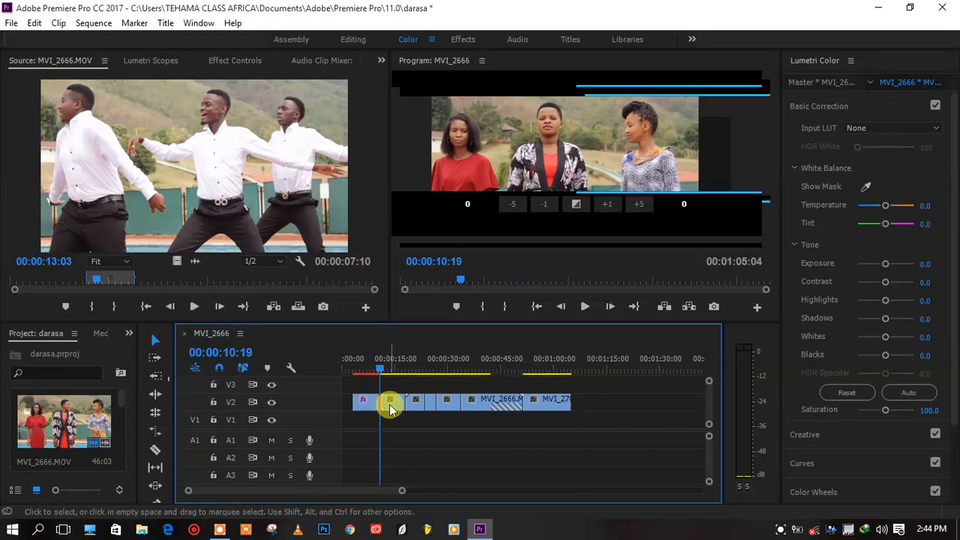
double_click(389, 406)
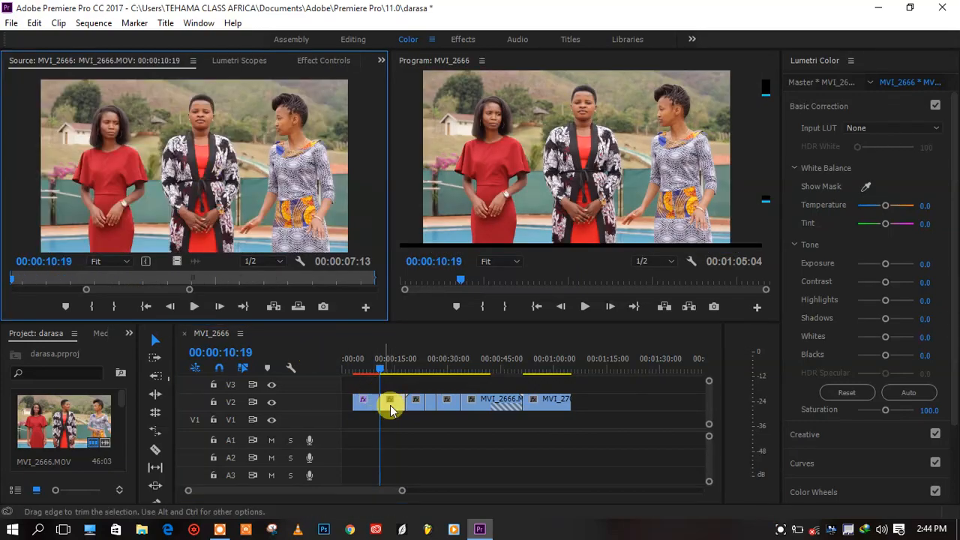
Step: Paste the copied attributes including Lumetri Color onto the second clip and set its Basic Correction saturation to 102.5
right_click(390, 407)
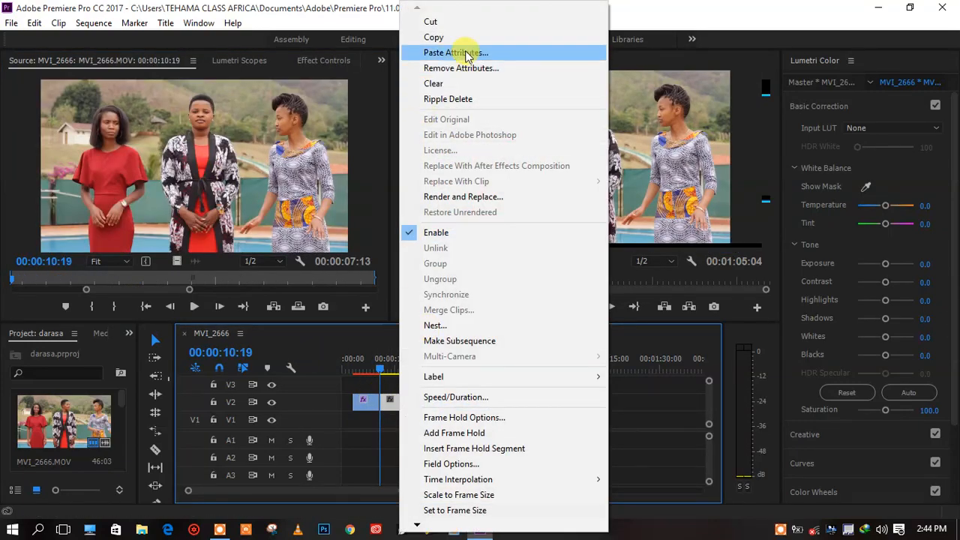
left_click(466, 53)
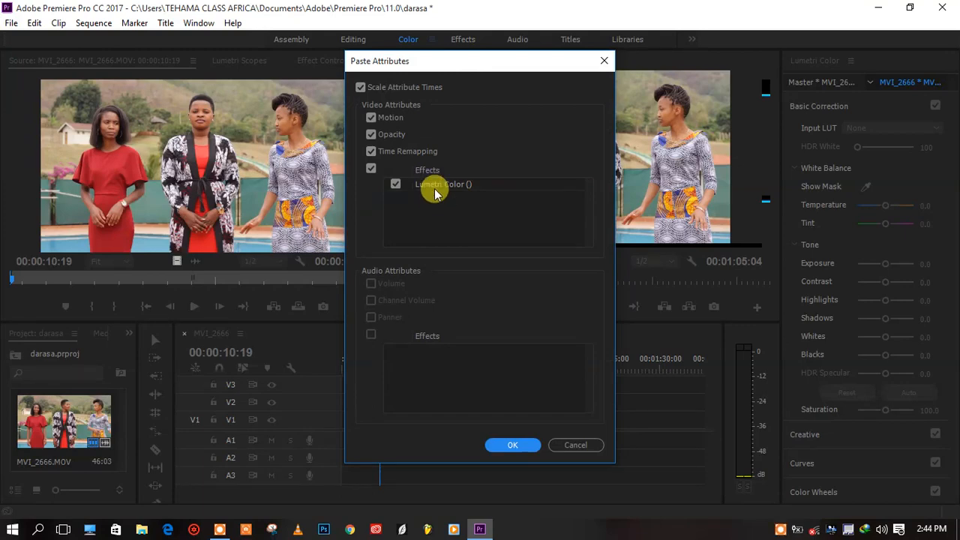
left_click(513, 445)
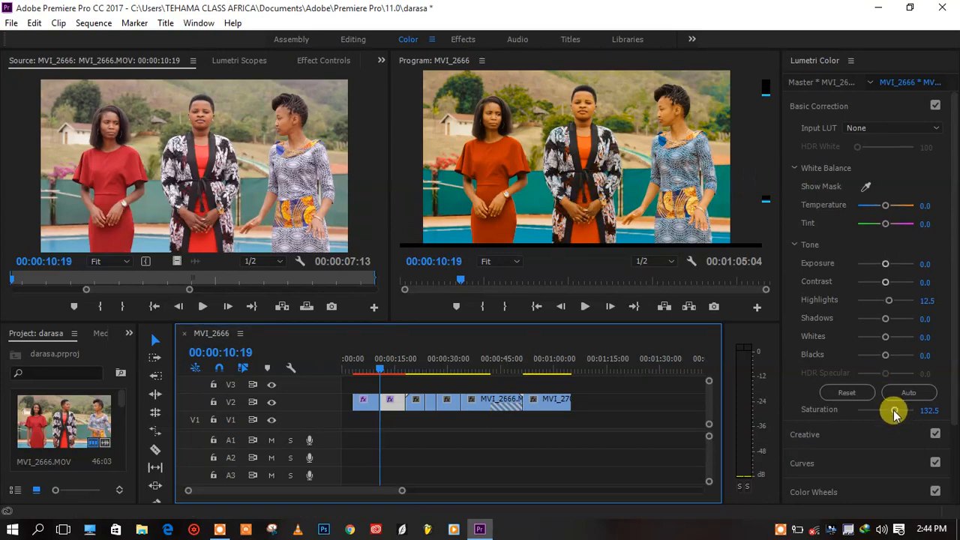
left_click_drag(895, 412, 886, 417)
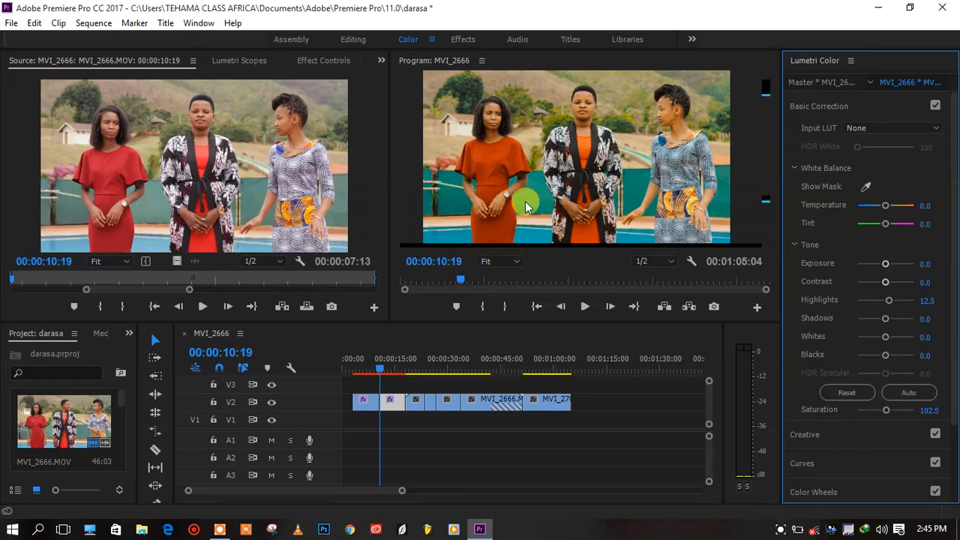
Step: Try moving the red point of the second clip's Hue Saturation Curve, preview the result, and undo the last two changes
left_click(398, 370)
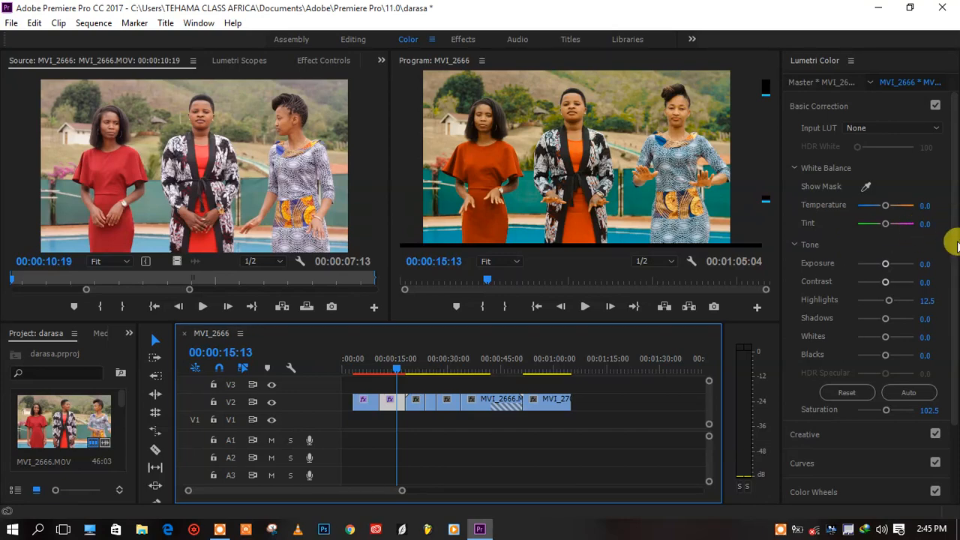
left_click(841, 438)
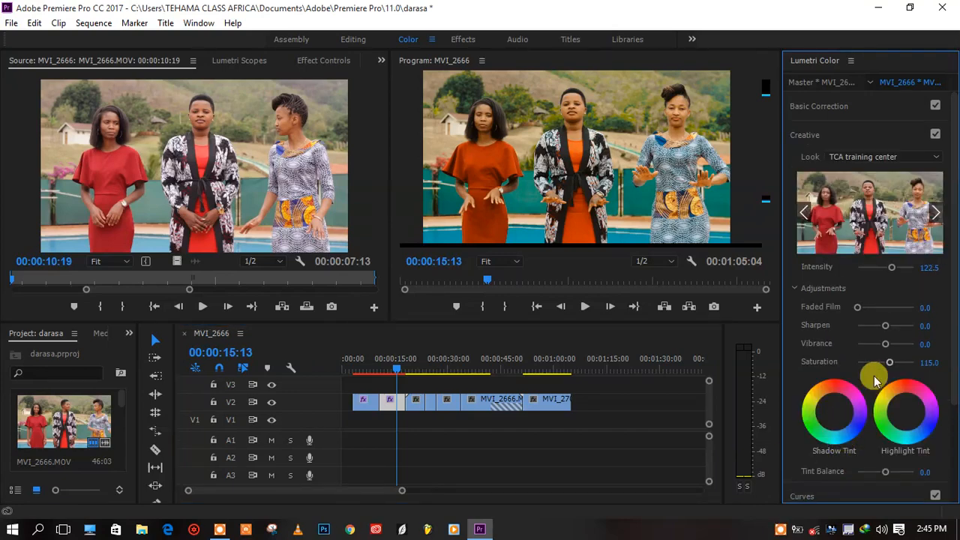
scroll(952, 368, "down", 8)
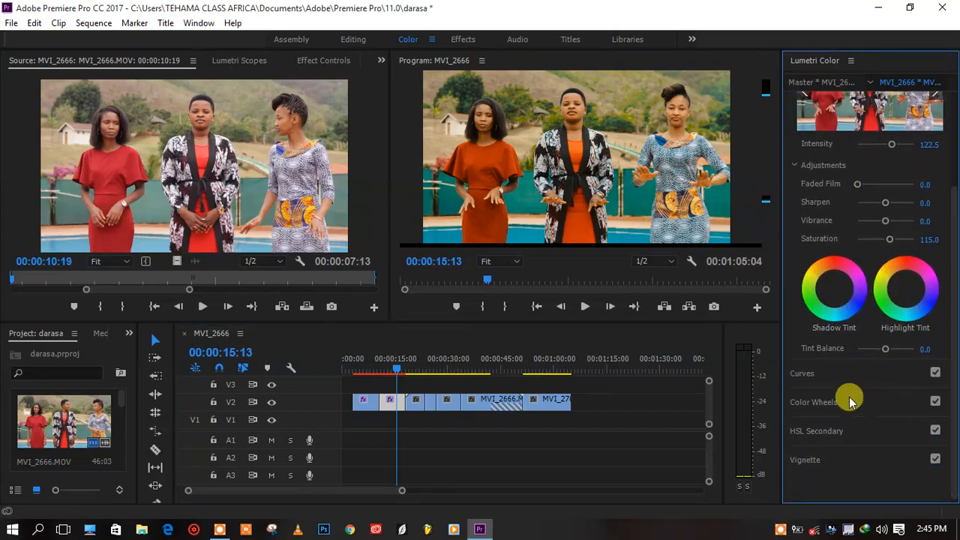
left_click_drag(865, 352, 868, 341)
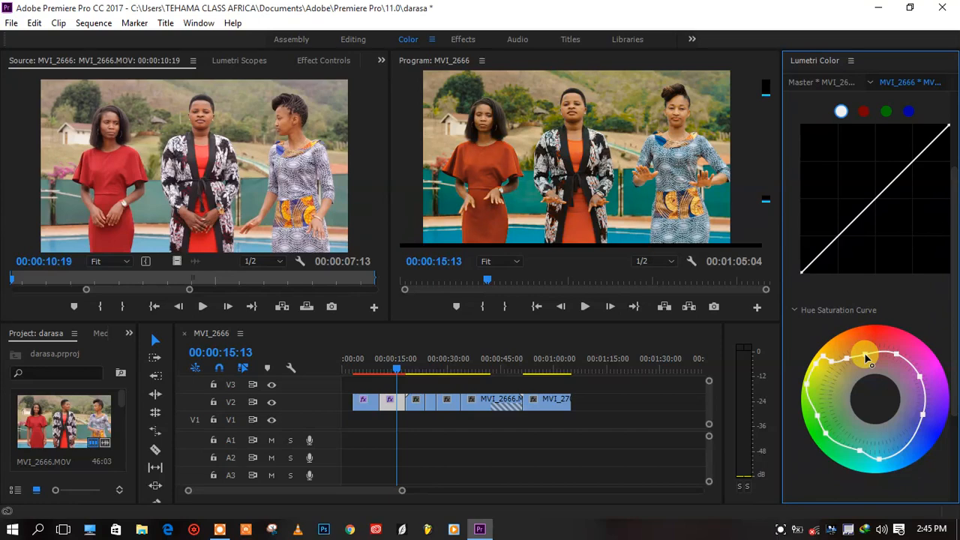
left_click_drag(866, 359, 865, 347)
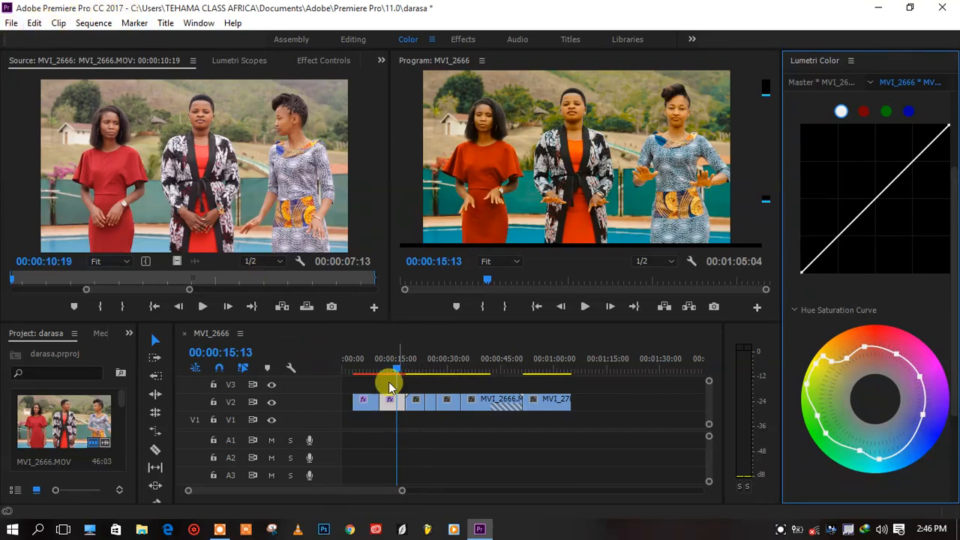
left_click_drag(395, 369, 400, 381)
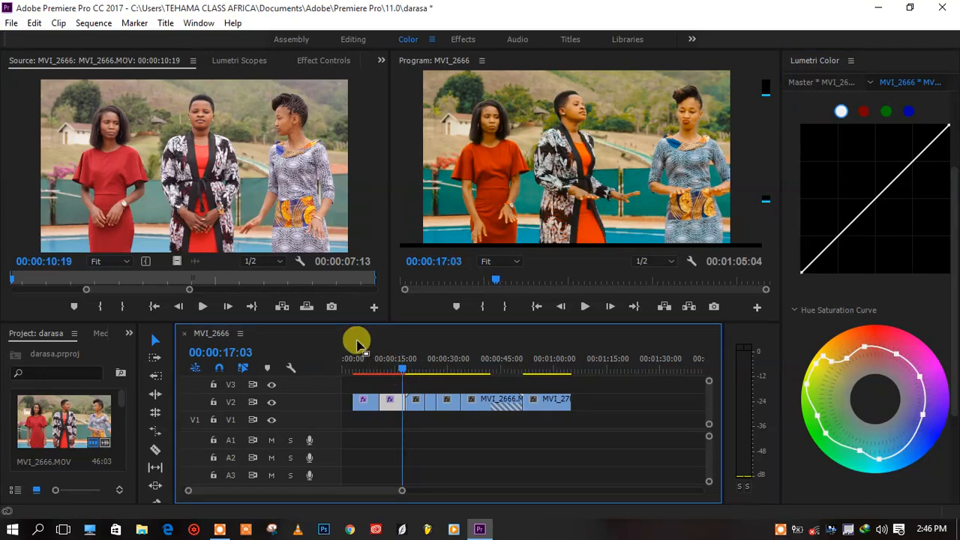
key("ctrl+z")
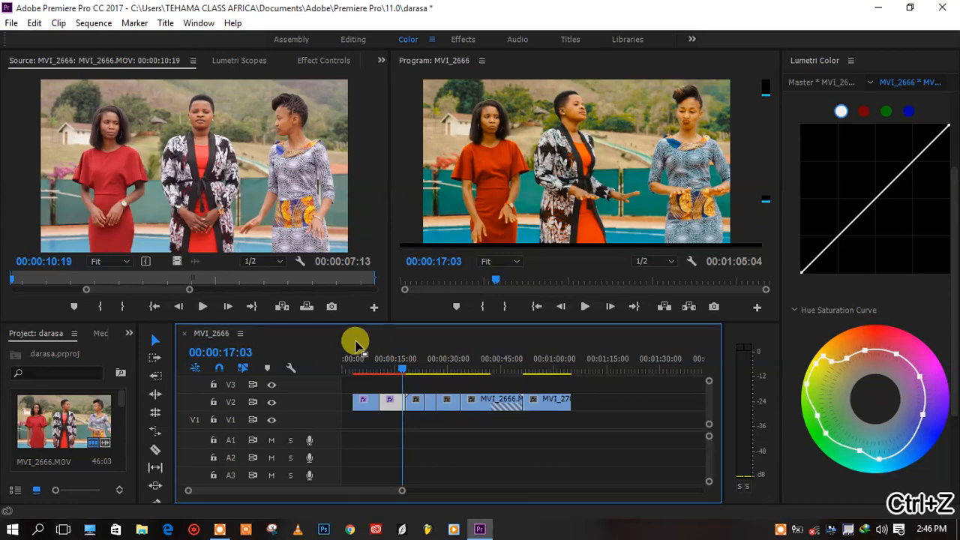
key("ctrl+z")
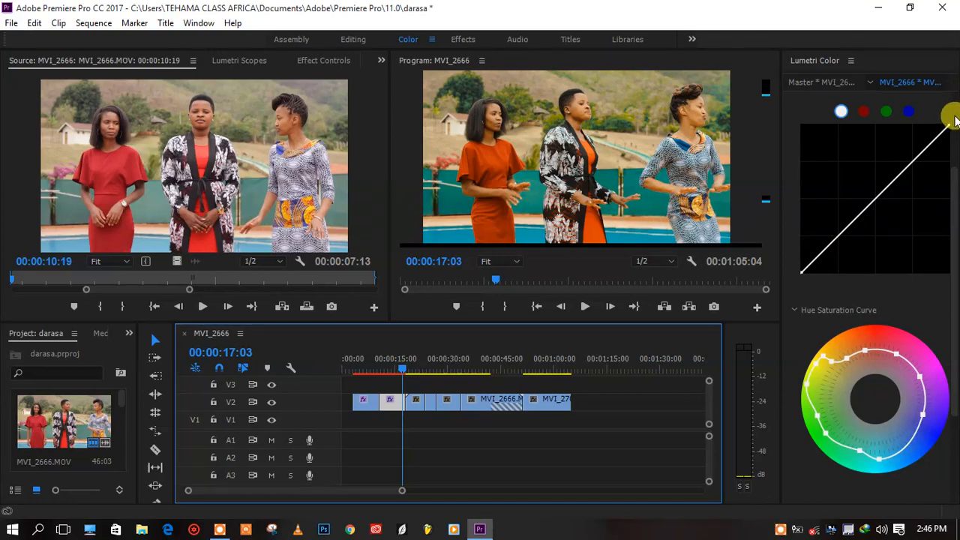
Step: Reopen Basic Correction for the second clip and set its saturation to 120
scroll(923, 132, "up", 3)
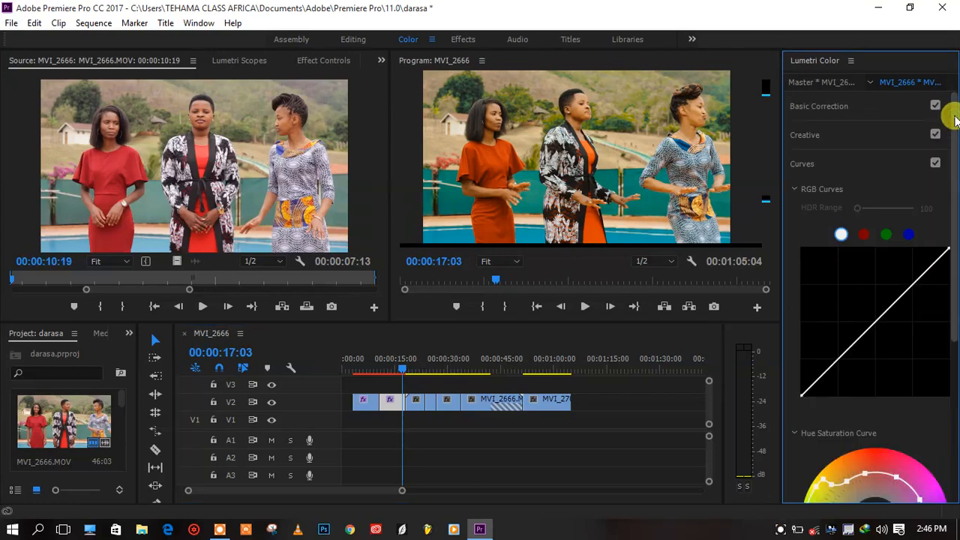
left_click(846, 102)
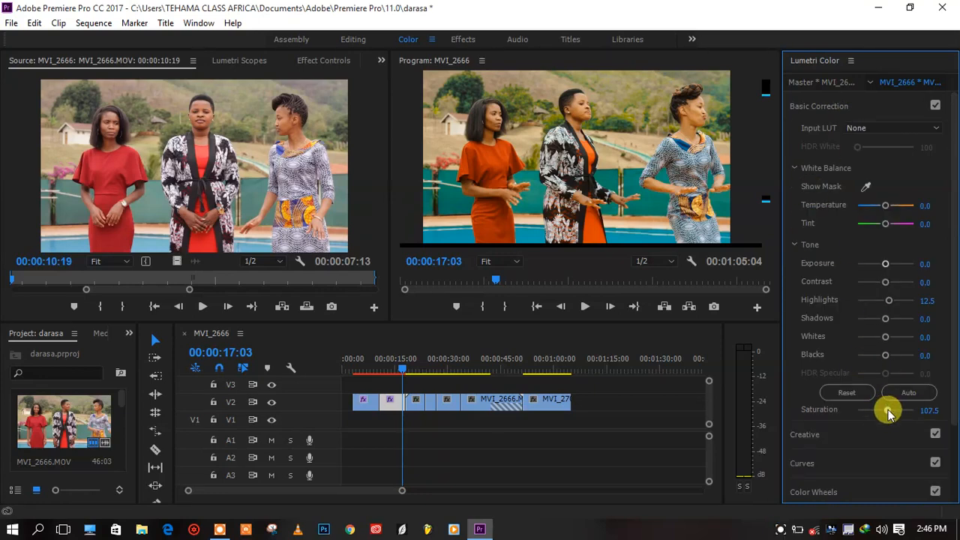
left_click_drag(889, 414, 892, 412)
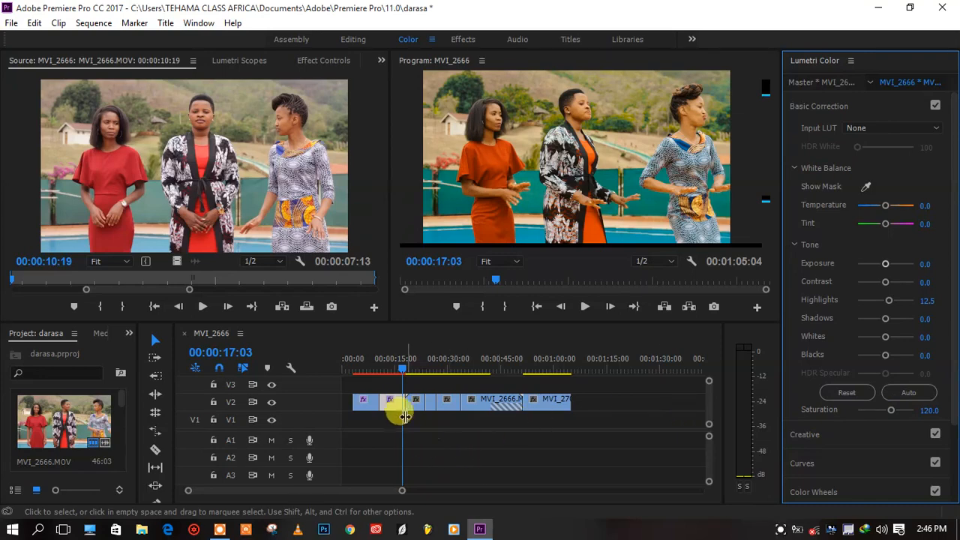
left_click(403, 411)
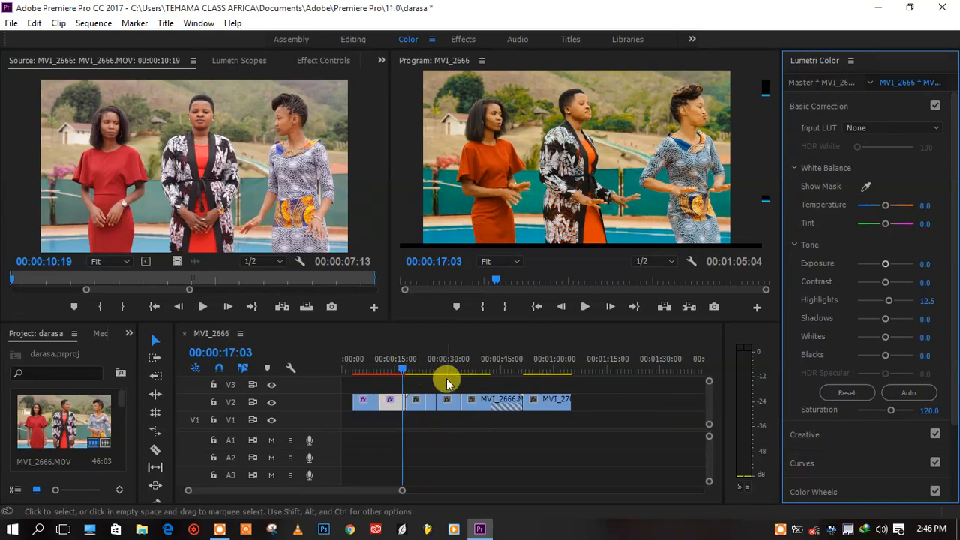
Step: Move the playhead to the start of the third clip, MVI_5563.MOV, and load that clip into the Source monitor
left_click(410, 369)
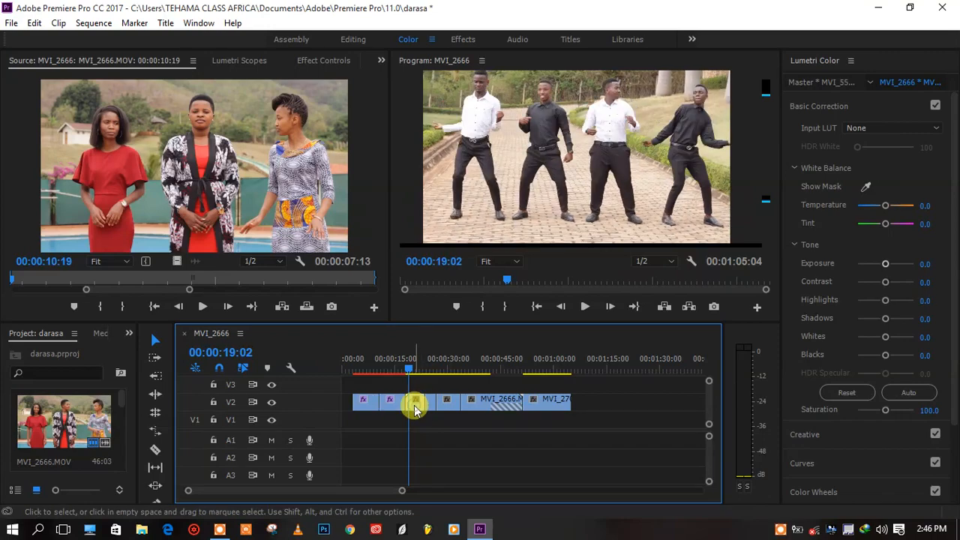
right_click(414, 409)
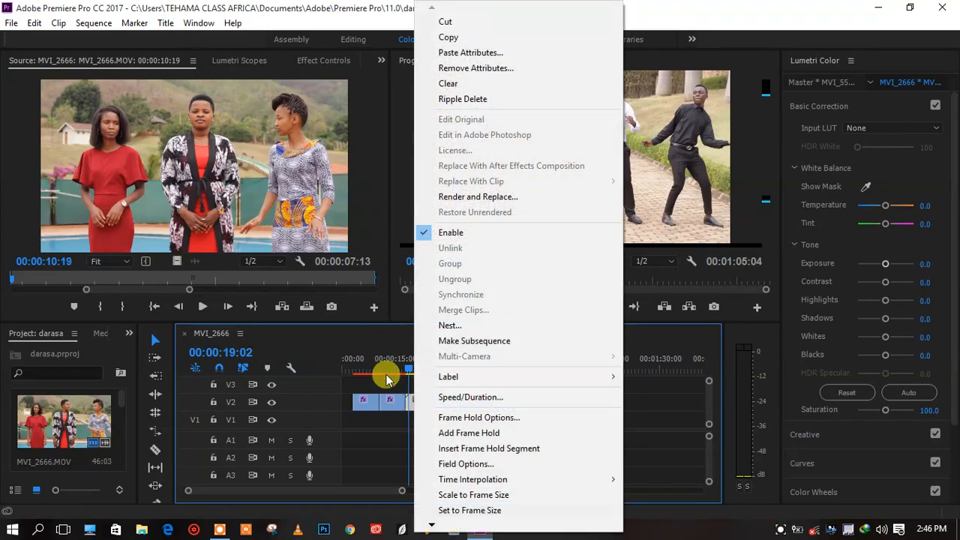
left_click(411, 405)
double_click(410, 405)
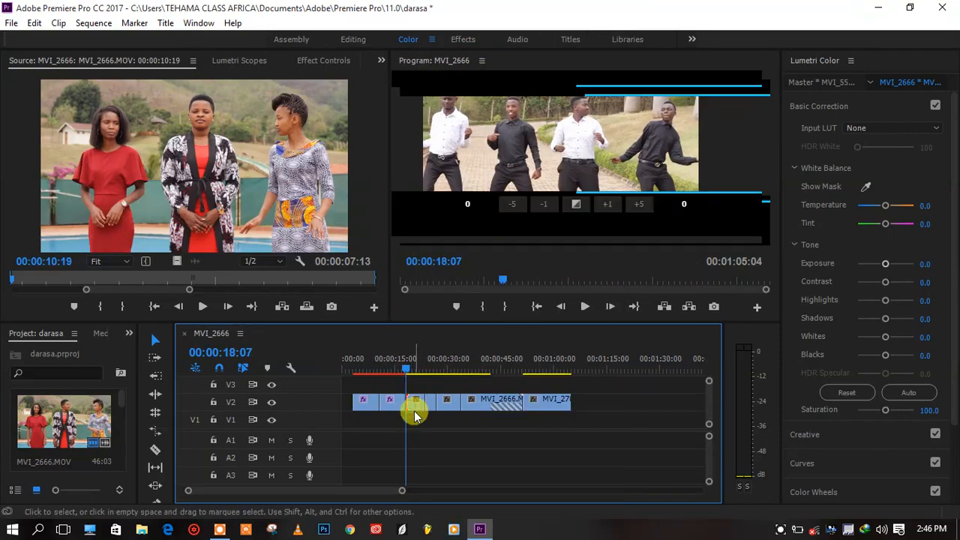
double_click(417, 402)
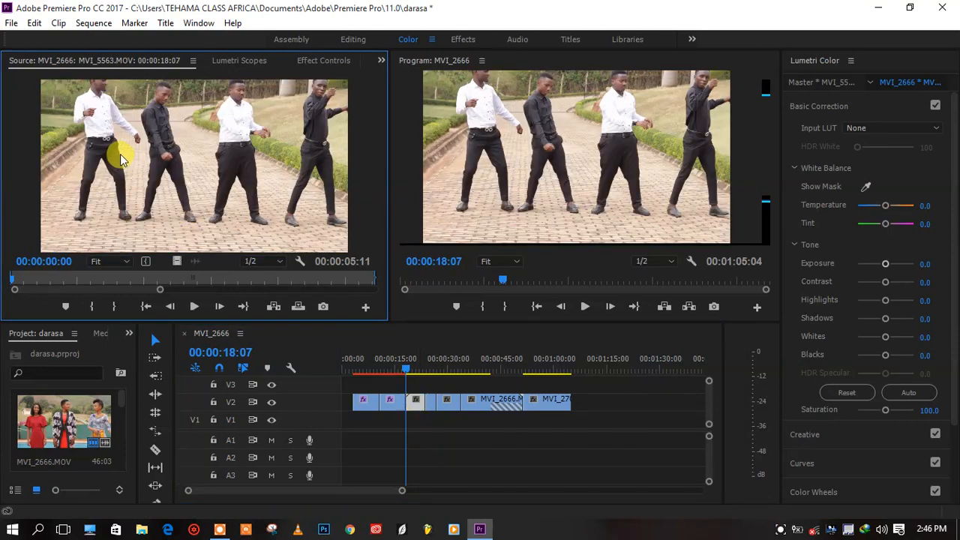
Step: Paste the copied attributes, including Lumetri Color, onto the third clip and briefly play back the sequence
right_click(417, 411)
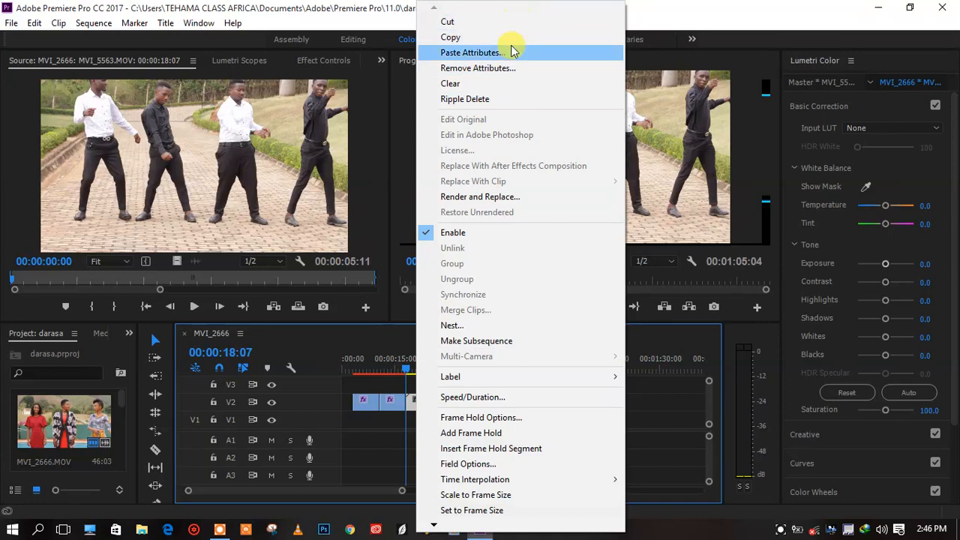
left_click(513, 52)
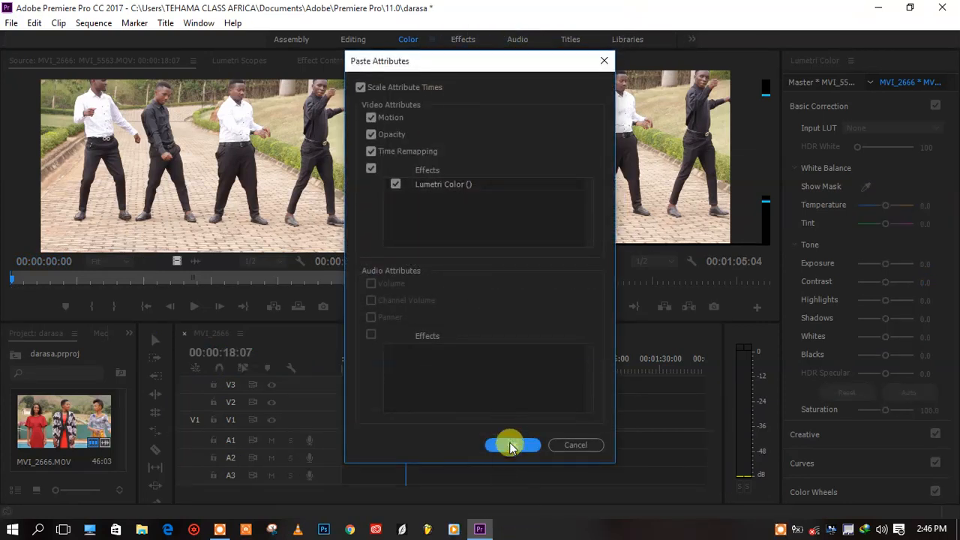
left_click(511, 444)
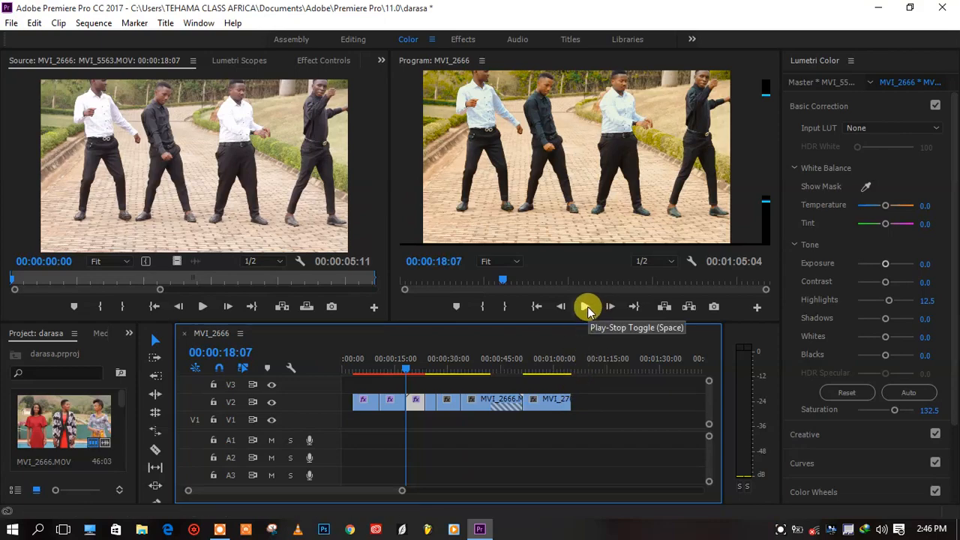
left_click(587, 308)
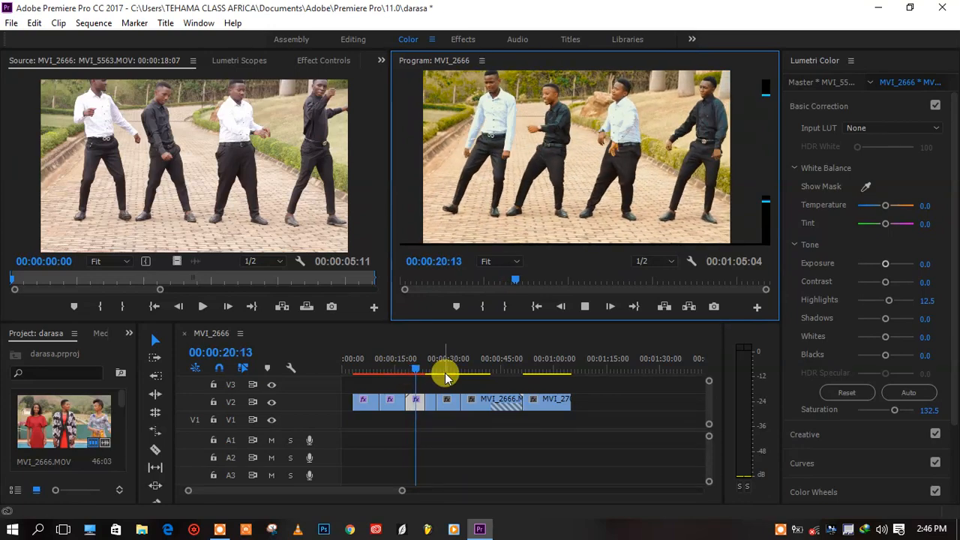
key("space")
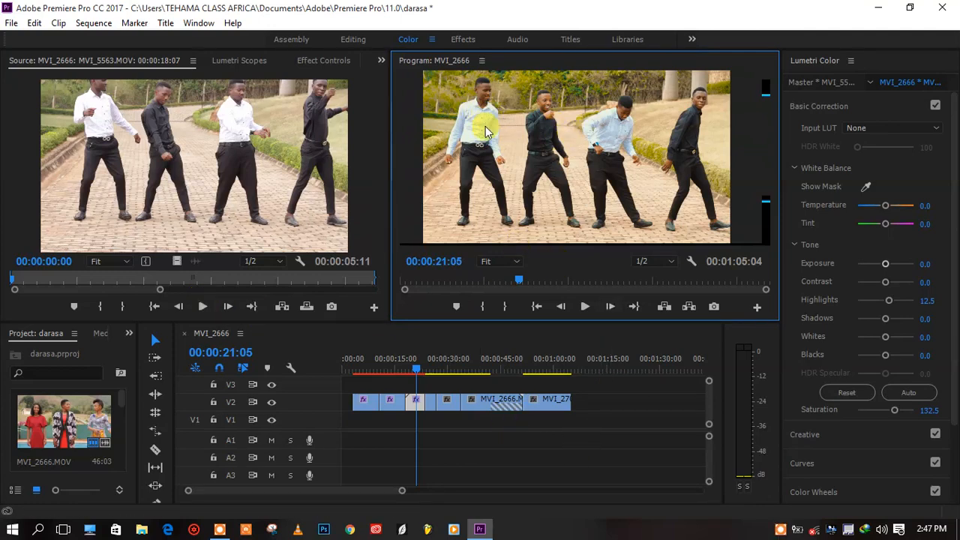
Step: Set the third clip's Basic Correction saturation to 147.5, highlights to 25 and shadows to 2.5
left_click_drag(886, 415, 900, 414)
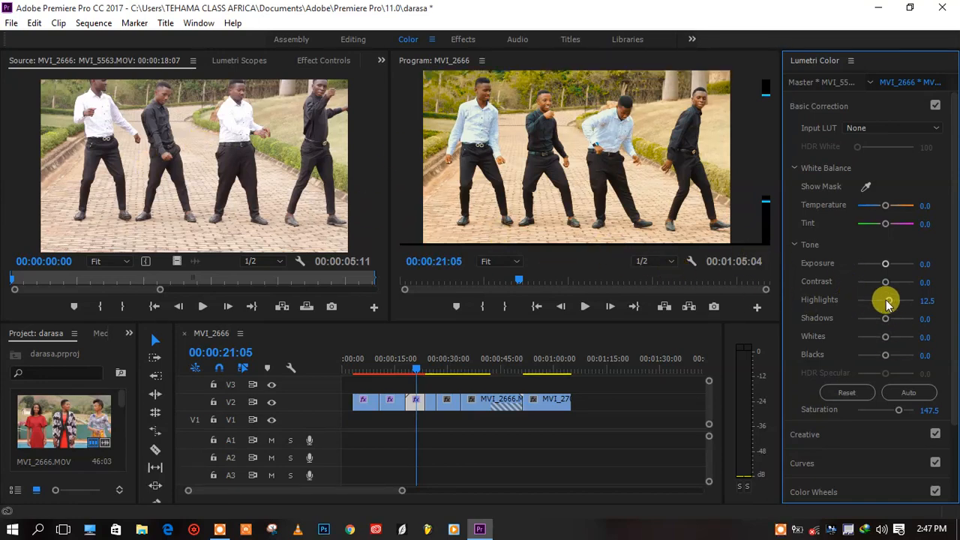
left_click_drag(891, 301, 892, 303)
left_click_drag(884, 318, 887, 321)
left_click_drag(888, 319, 873, 325)
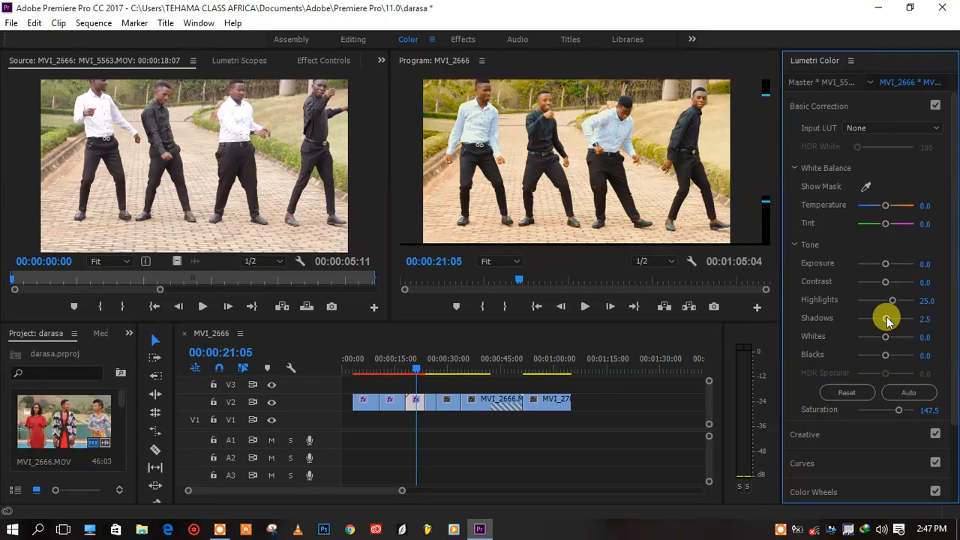
Step: Compare the graded third clip at 00:00:22:02 with its ungraded source by scrubbing the sequence and playing the source footage
left_click(418, 372)
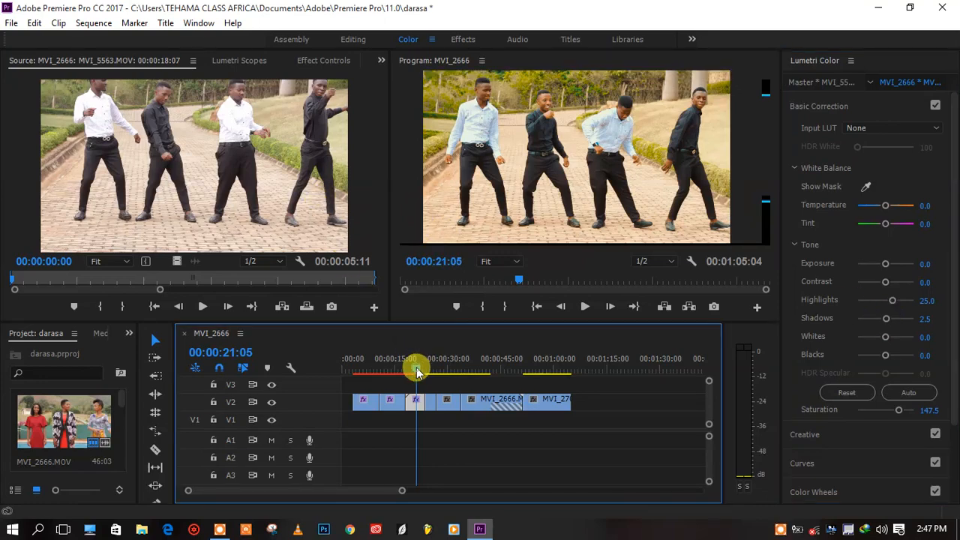
left_click_drag(417, 372, 421, 375)
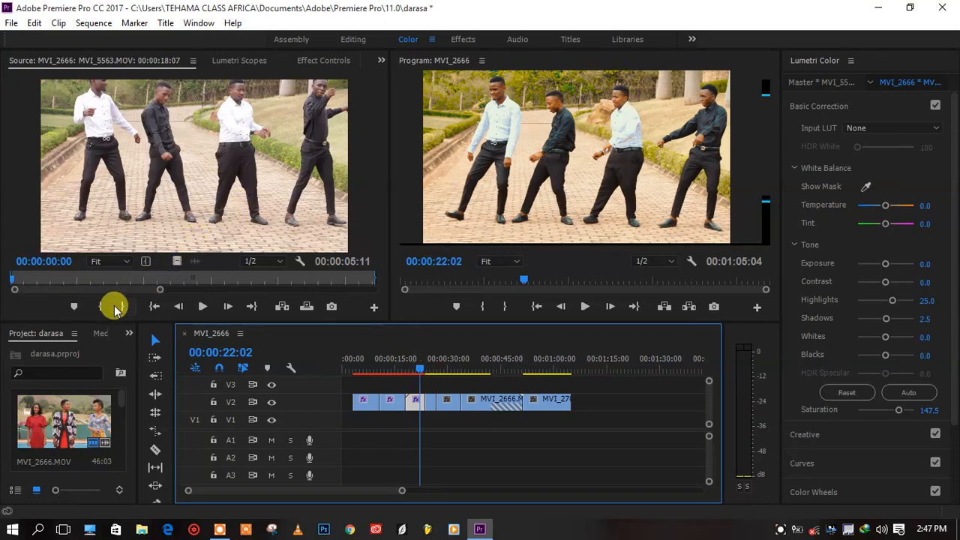
left_click_drag(158, 289, 263, 290)
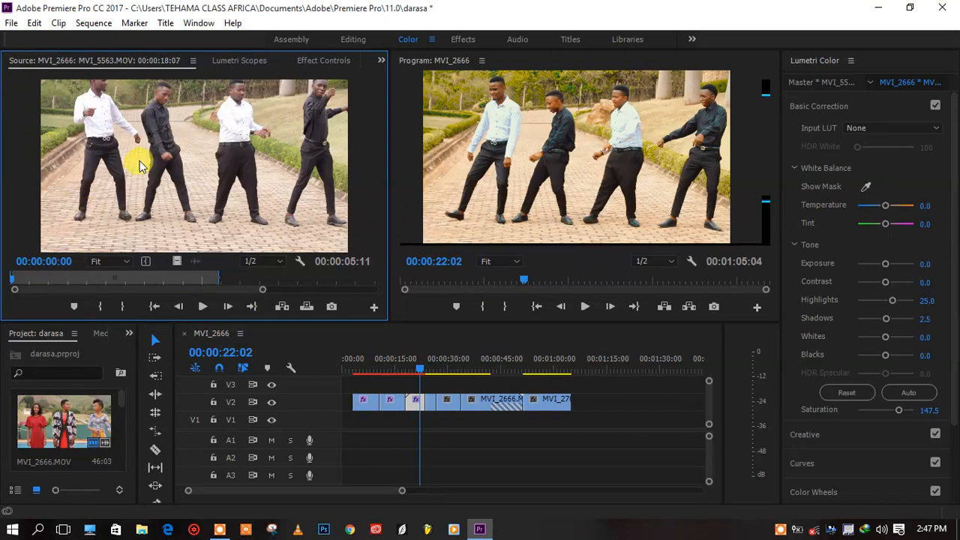
left_click(200, 307)
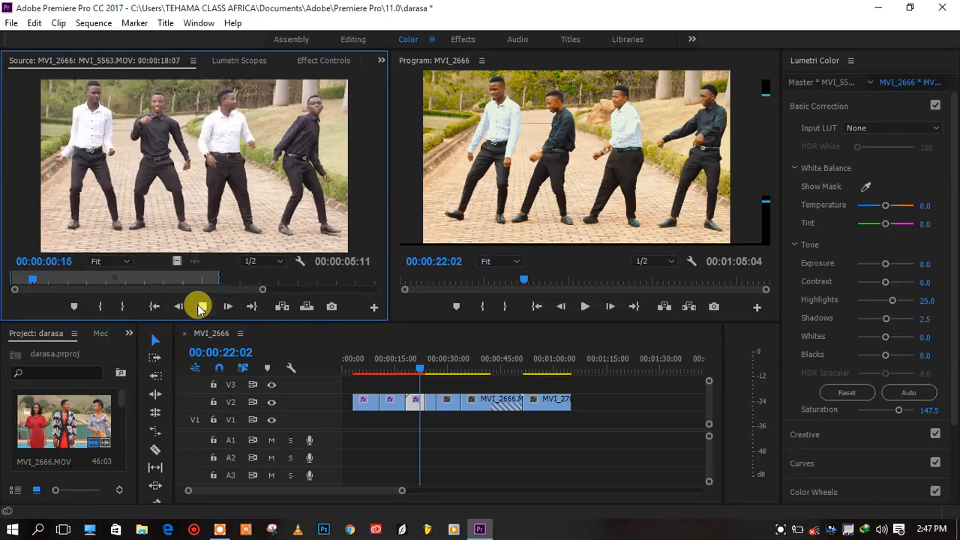
left_click(196, 306)
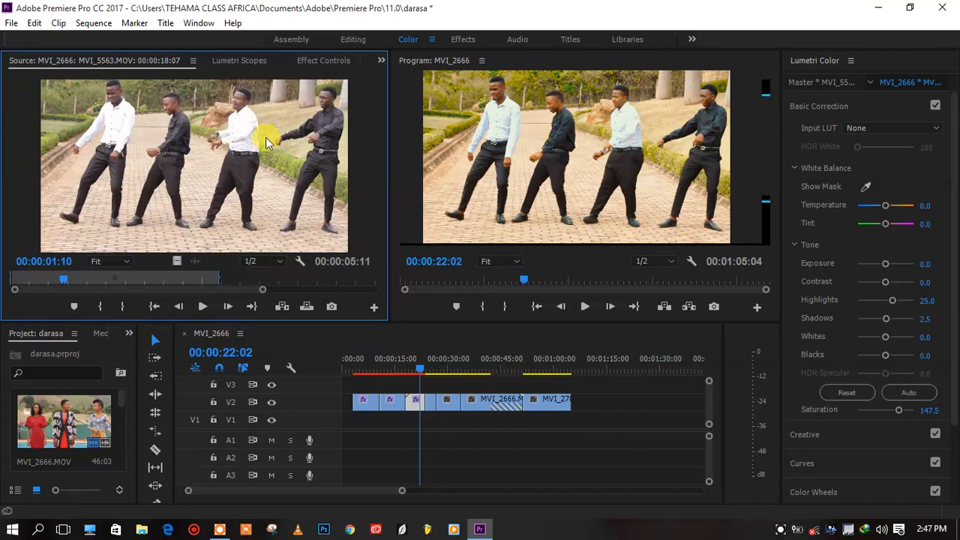
Step: Move the playhead to 00:00:25:11 in the fourth clip and copy the graded third clip
left_click(426, 373)
left_click_drag(425, 373, 431, 373)
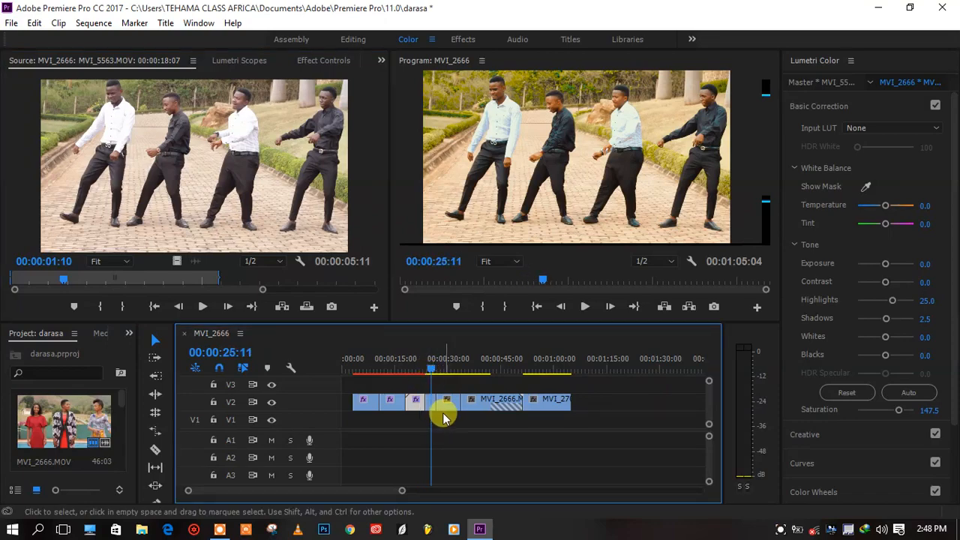
right_click(415, 406)
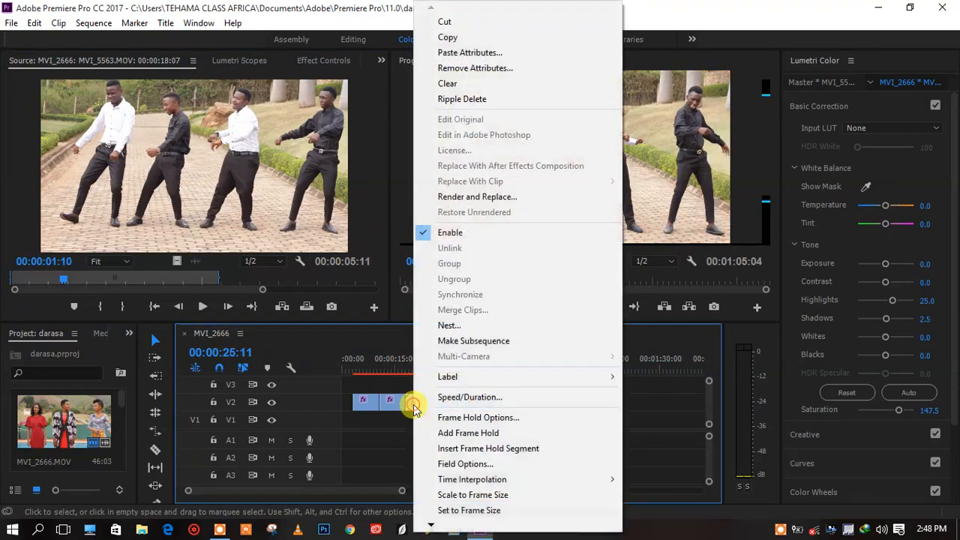
left_click(487, 41)
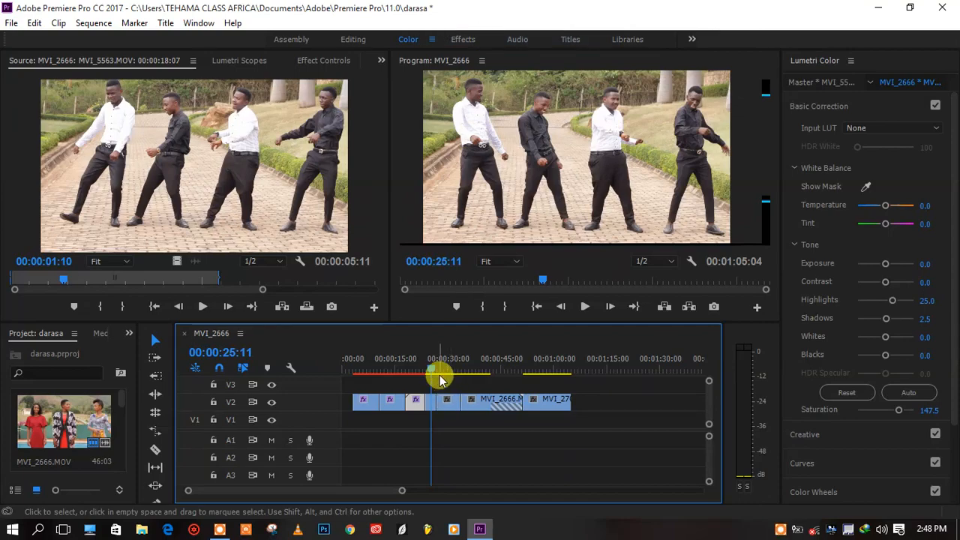
Step: Paste the third clip's attributes, including Lumetri Color, onto the MVI_2703.MOV clip at 00:00:31:10
key("ctrl+v")
right_click(455, 407)
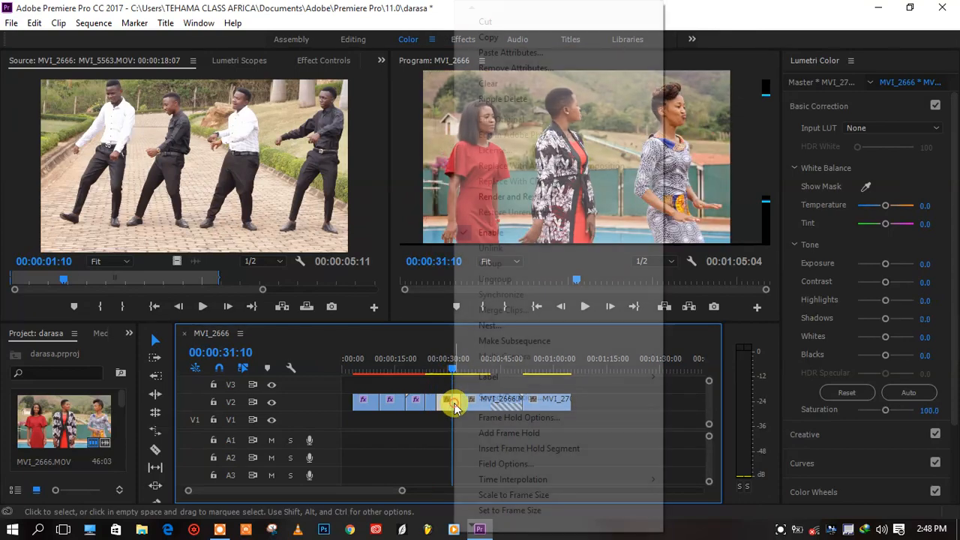
left_click(510, 53)
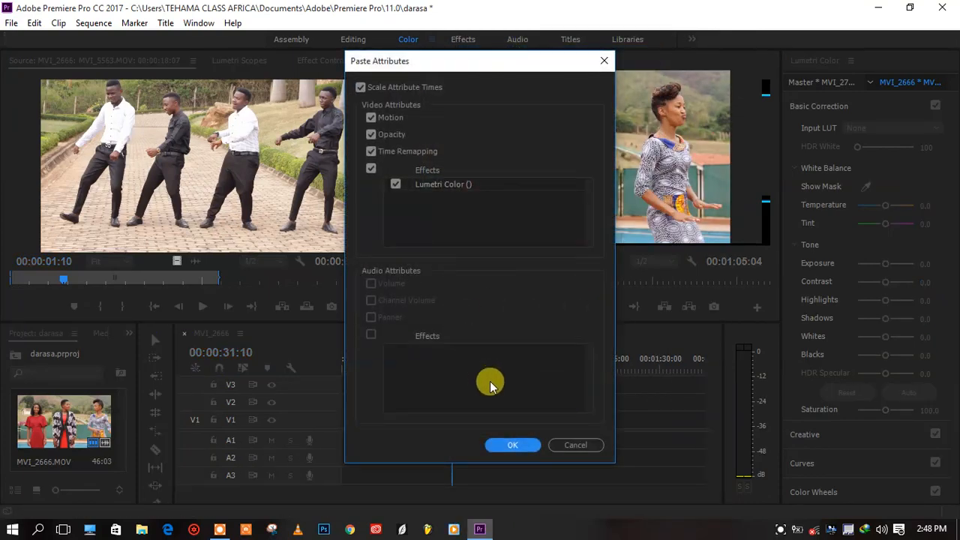
left_click(504, 445)
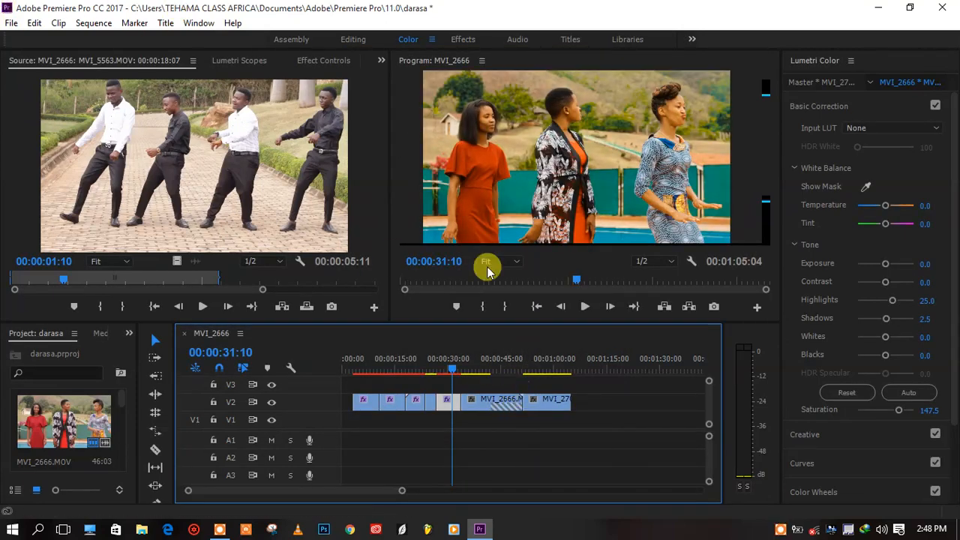
Step: Try a Basic Correction saturation of 120, shadows of 15 and blacks of -37.5 on the MVI_2703.MOV clip
left_click(898, 413)
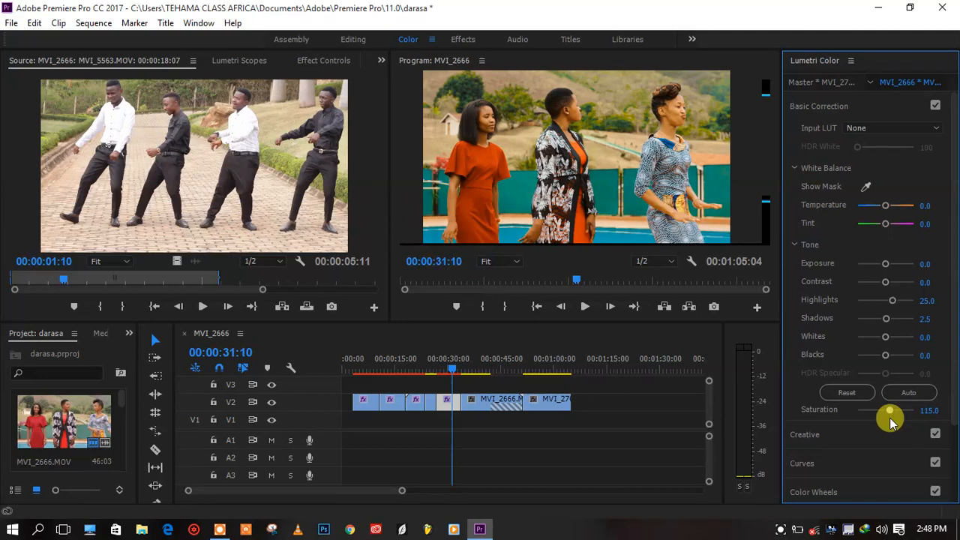
mouse_move(890, 419)
left_mouse_down()
mouse_move(882, 416)
mouse_move(892, 416)
left_mouse_up()
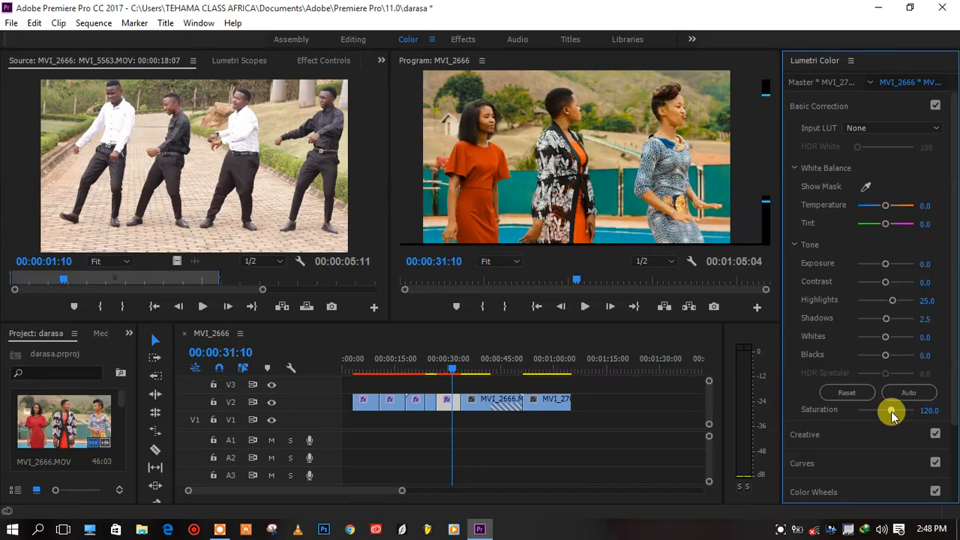
left_click(884, 317)
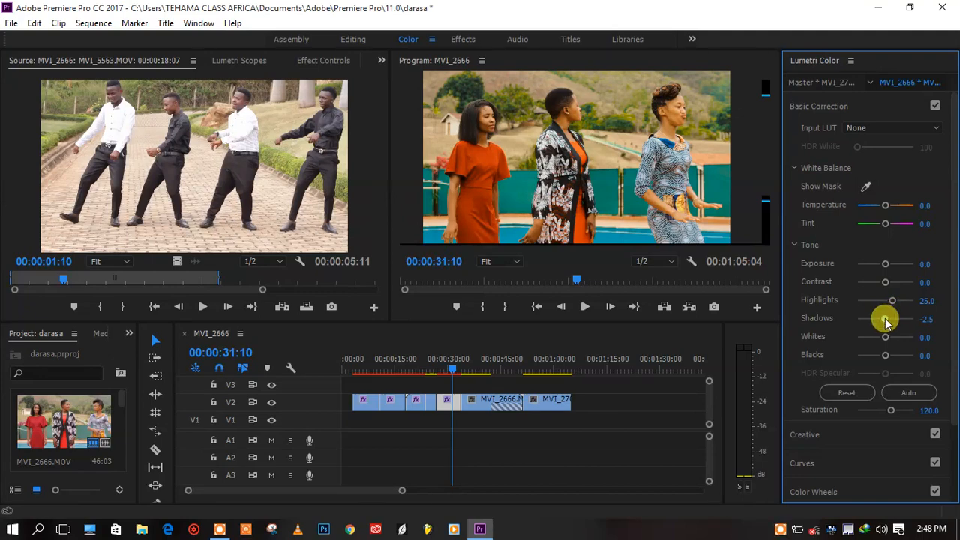
double_click(885, 318)
left_click_drag(886, 318, 890, 318)
left_click_drag(886, 358, 874, 357)
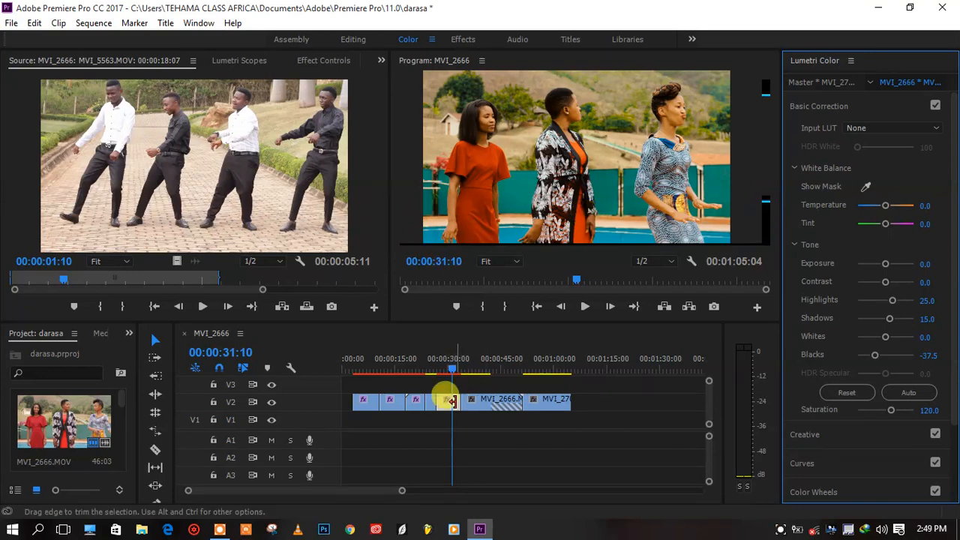
Step: Undo the tone and saturation adjustments and the pasted attributes on the MVI_2703.MOV clip
key("ctrl+z")
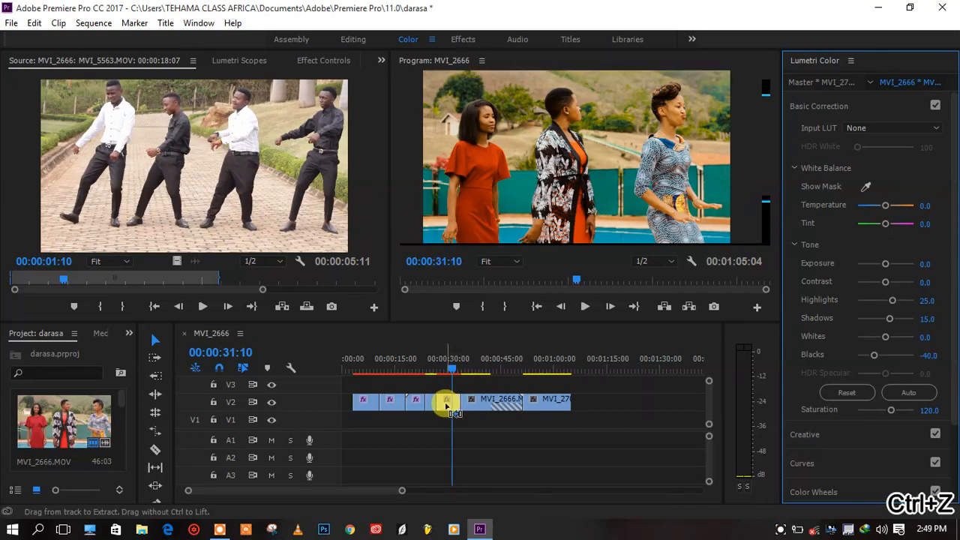
key("ctrl+z")
key("ctrl+z")
key("ctrl+z")
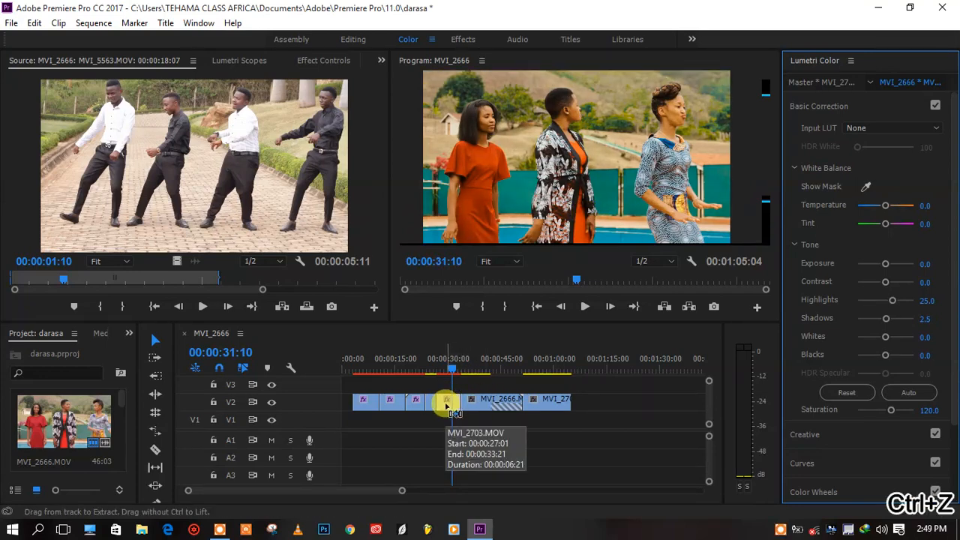
key("ctrl+z")
key("ctrl+z")
key("ctrl+z")
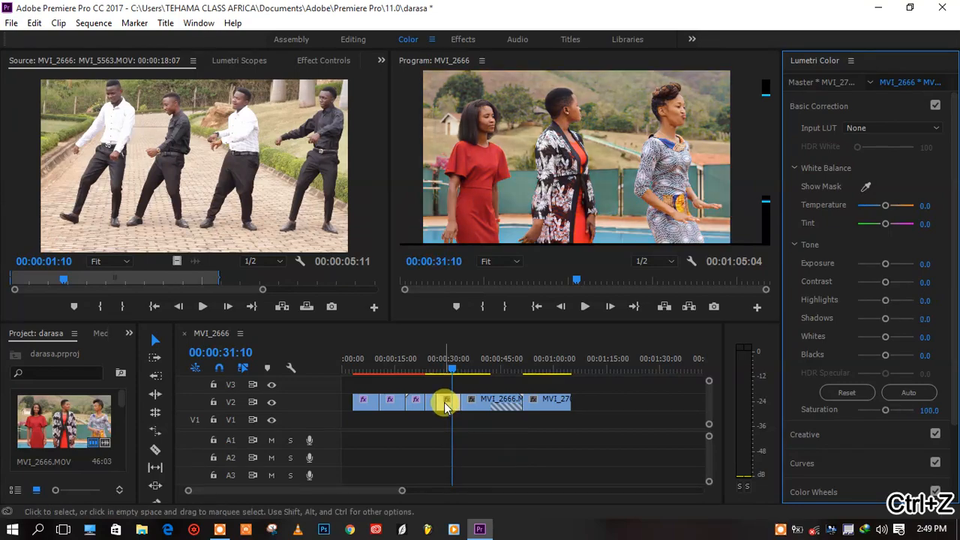
Step: Load the MVI_2703.MOV clip into the Source monitor and paste the third clip's attributes, including Lumetri Color, onto it
left_click(447, 406)
double_click(448, 406)
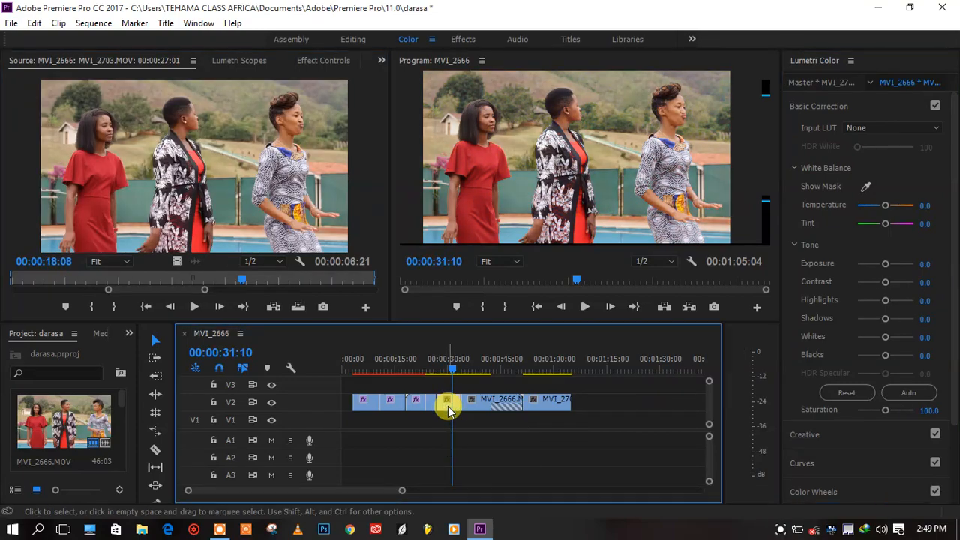
right_click(448, 406)
left_click(530, 58)
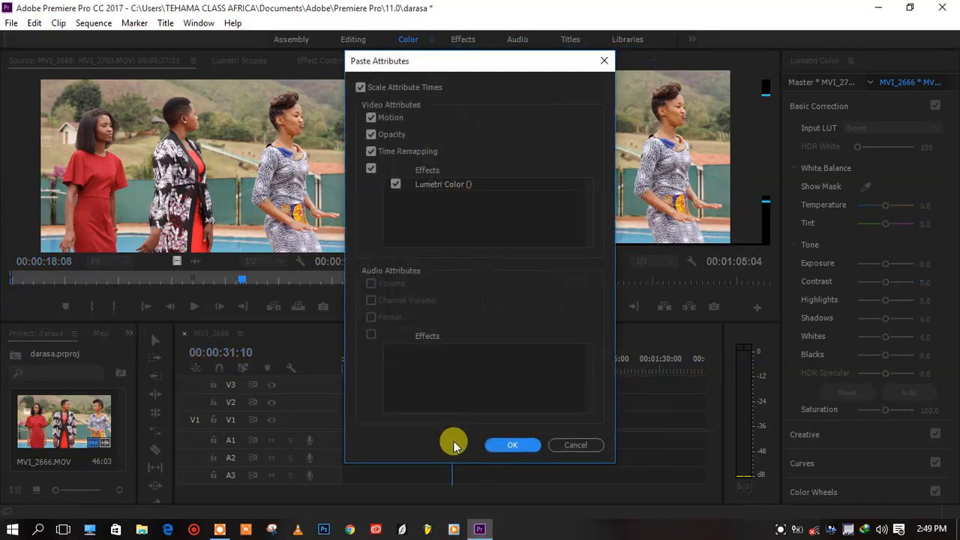
left_click(512, 446)
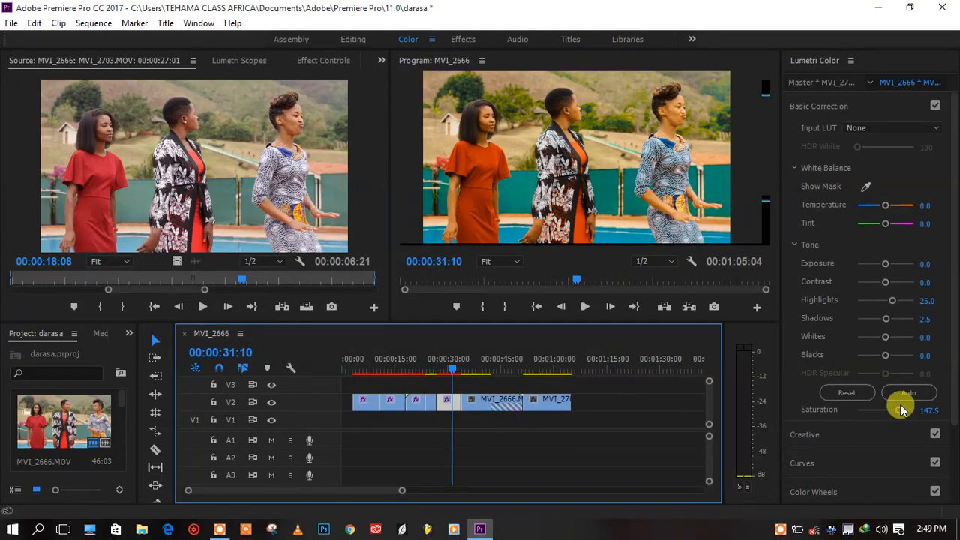
Step: Set the MVI_2703.MOV clip's Basic Correction saturation to 125, shadows to 20 and whites to 20
left_click_drag(900, 414, 893, 417)
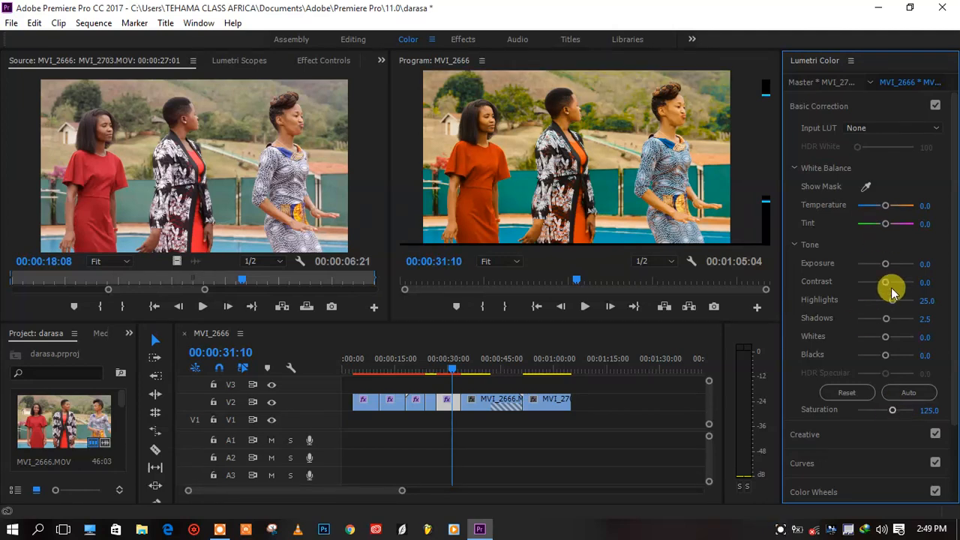
left_click_drag(886, 319, 893, 343)
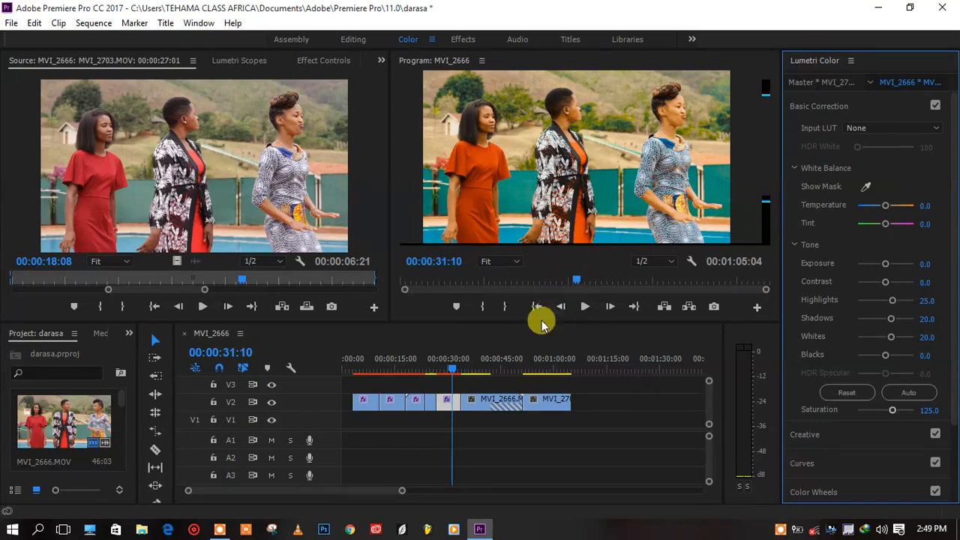
Step: Save the project and enlarge the Source and Program monitors by shrinking the timeline area
key("ctrl+s")
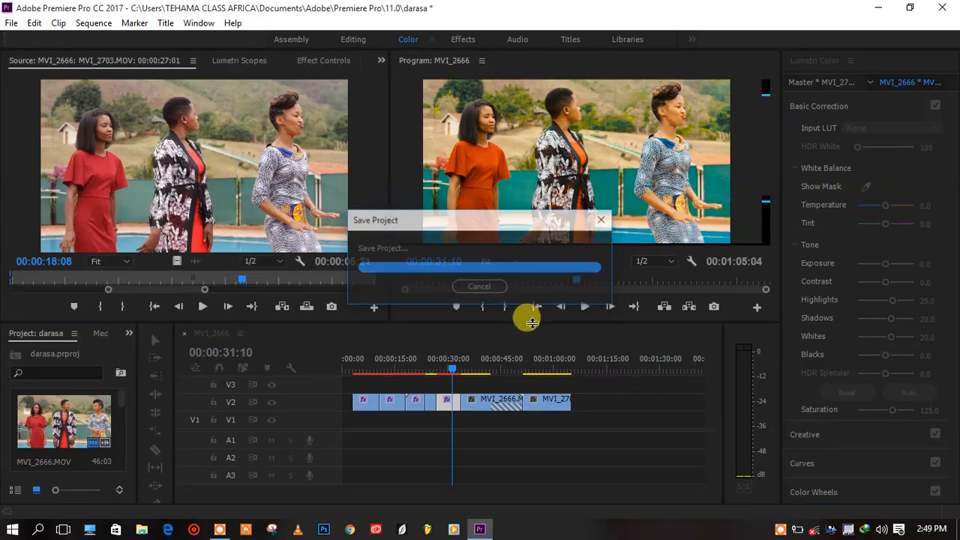
left_click_drag(528, 317, 538, 369)
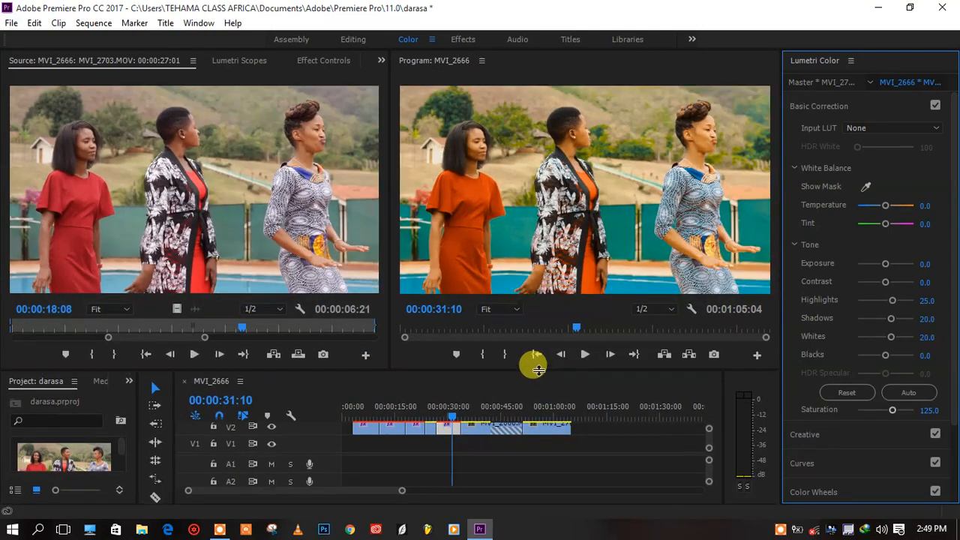
Step: Load the MVI_2666.MOV clip at 00:00:38:04 into the Source monitor and paste the copied attributes, including Lumetri Color, onto it
left_click(476, 408)
double_click(483, 428)
right_click(483, 428)
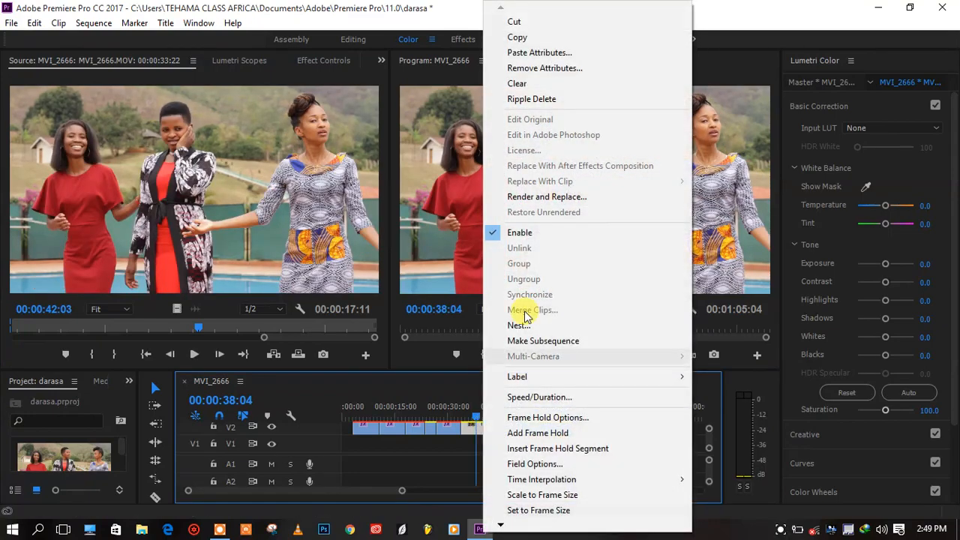
left_click(559, 52)
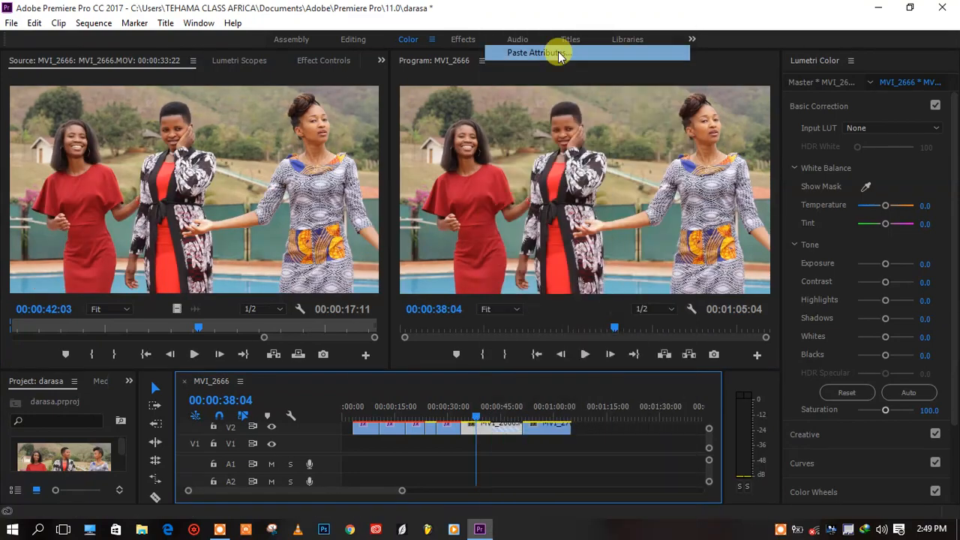
left_click(509, 448)
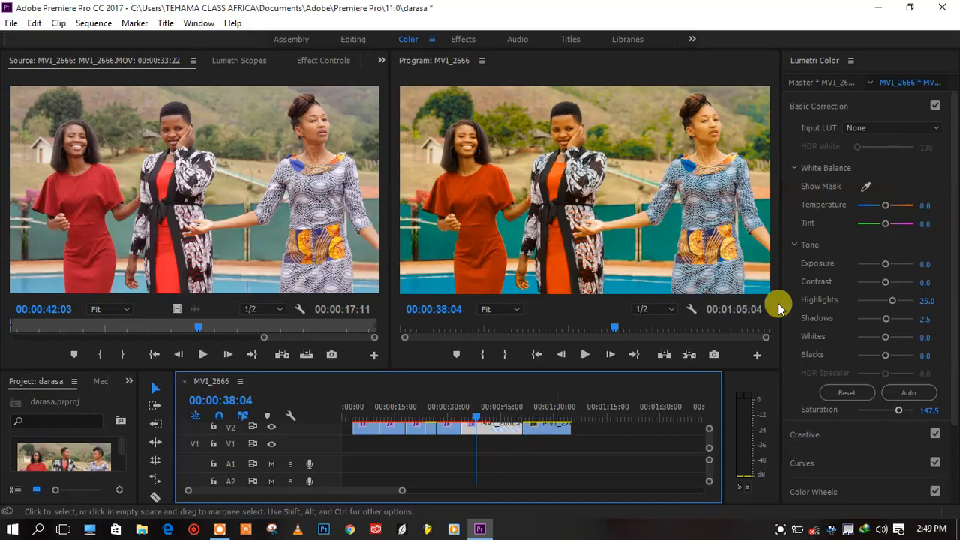
Step: Set the selected MVI_2666.MOV clip's Basic Correction saturation to 125, whites to -17.5 and highlights to 10
left_click_drag(899, 412, 891, 414)
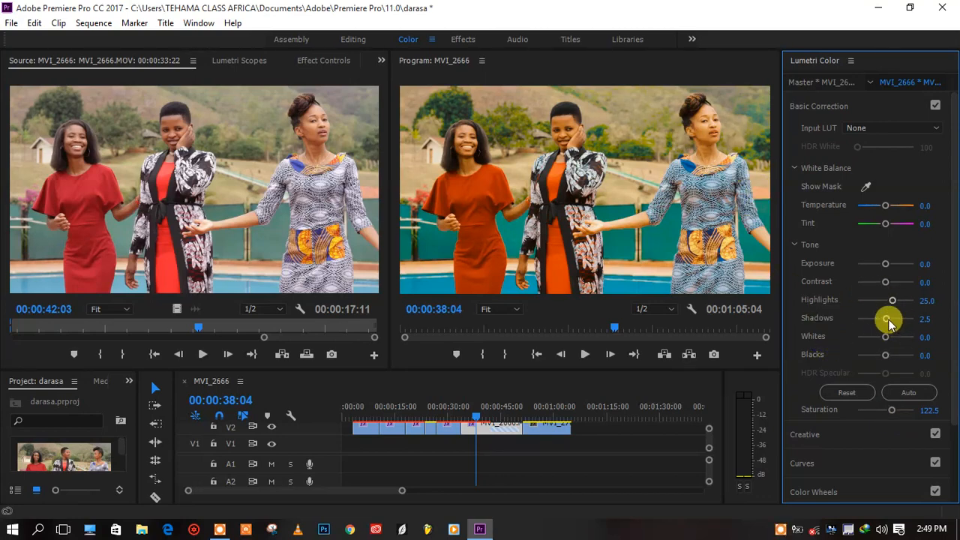
left_click_drag(886, 342, 882, 342)
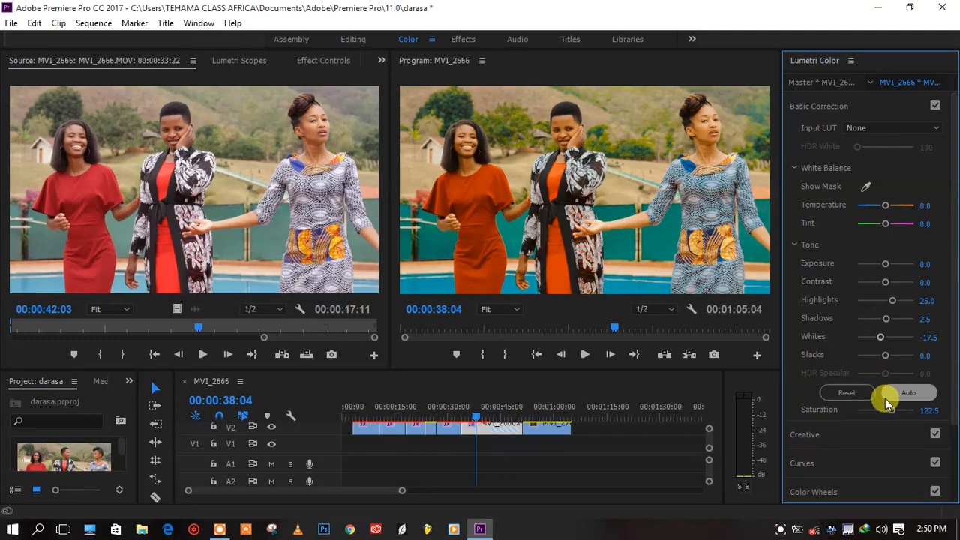
mouse_move(892, 415)
left_mouse_down()
mouse_move(884, 414)
mouse_move(895, 413)
left_mouse_up()
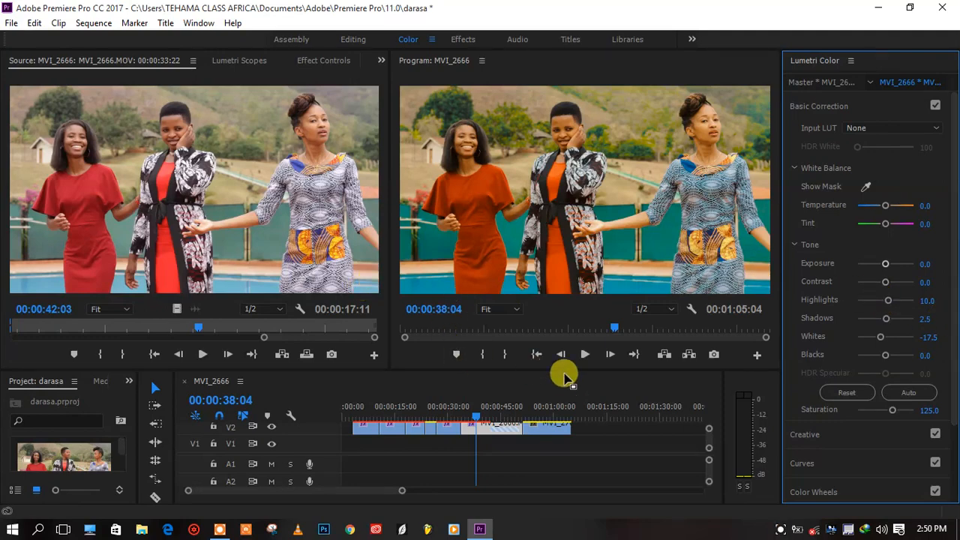
Step: Copy the graded MVI_2666.MOV clip and paste its attributes, including Lumetri Color, onto the last clip, MVI_2703.MOV
left_click_drag(479, 412, 529, 423)
left_click(482, 414)
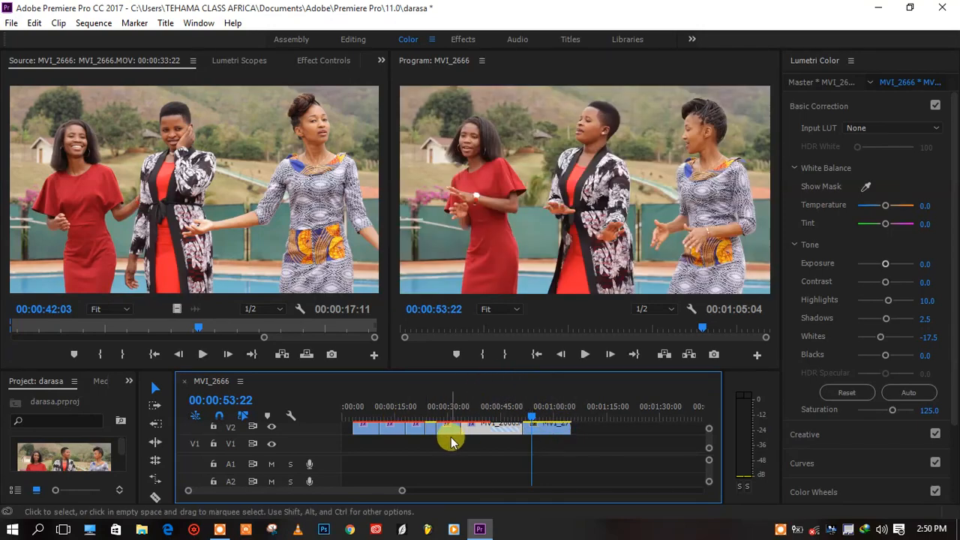
right_click(475, 432)
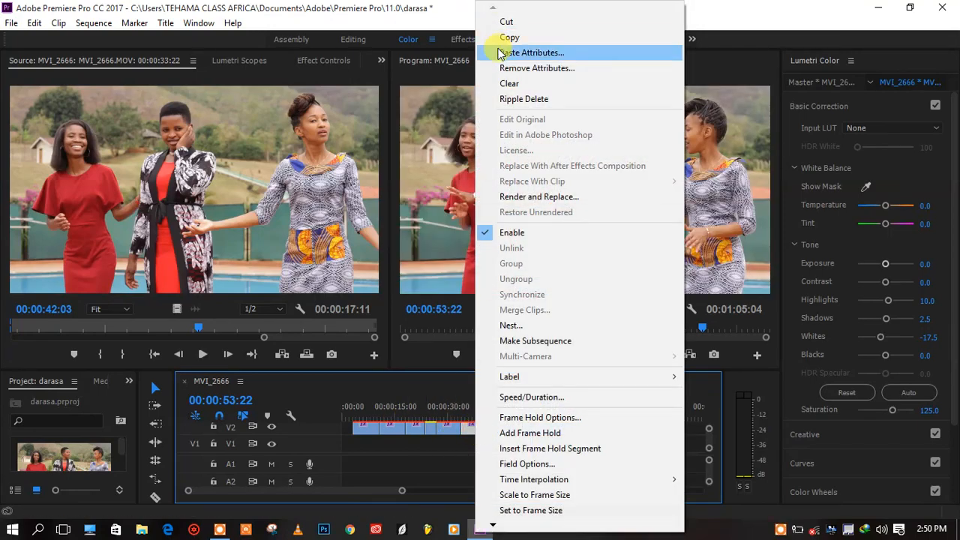
left_click(496, 39)
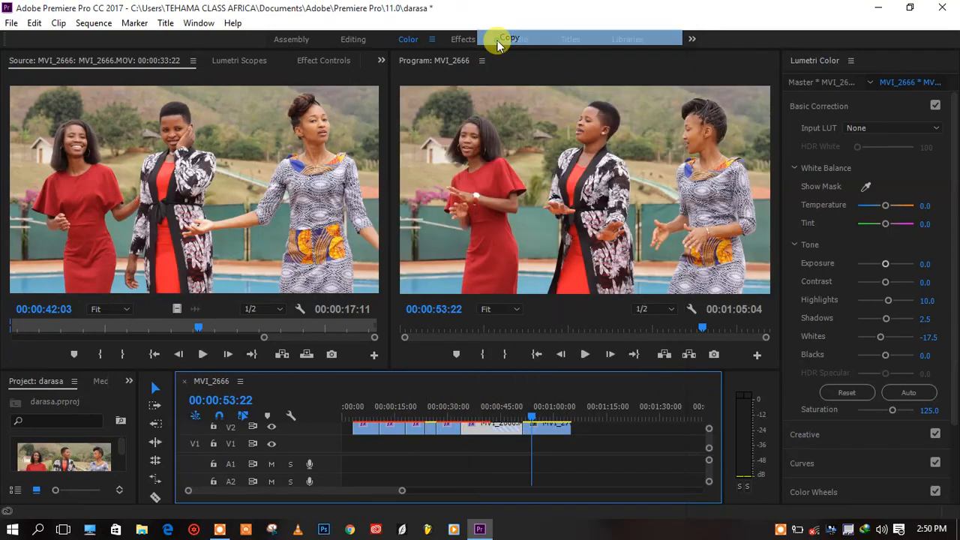
double_click(546, 428)
right_click(549, 429)
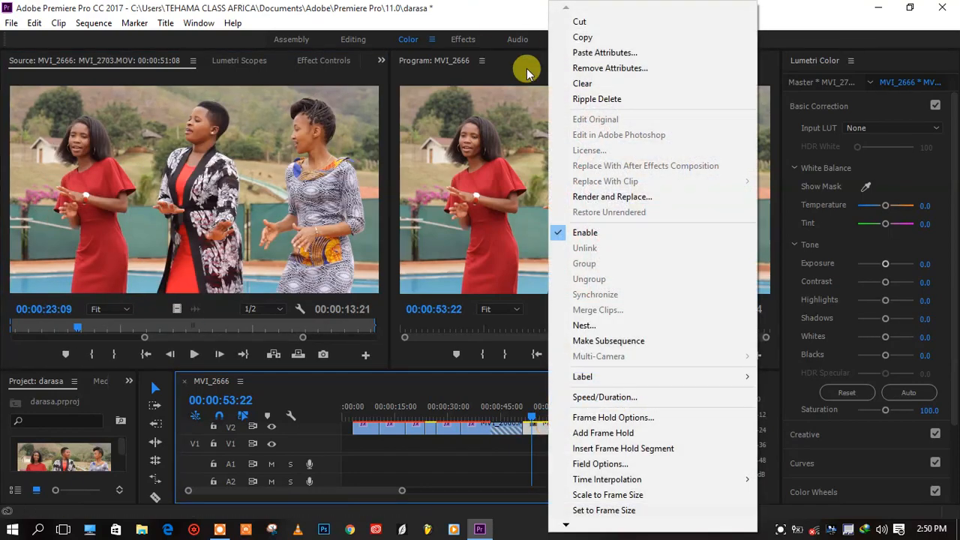
left_click(593, 53)
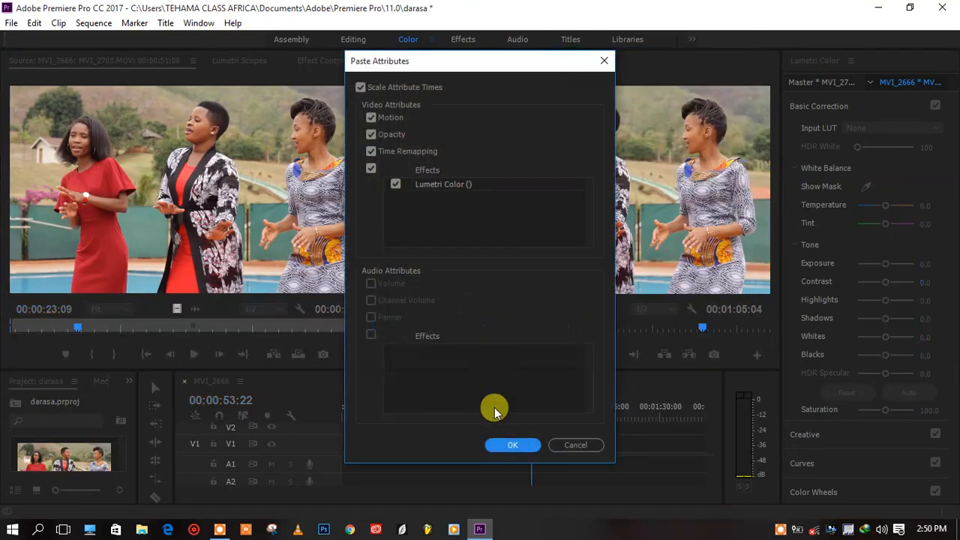
left_click(512, 445)
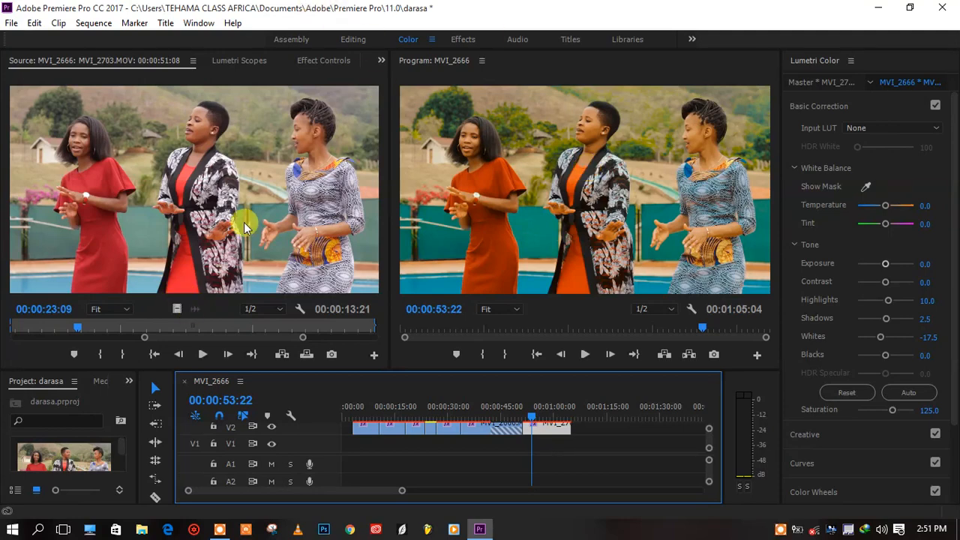
Step: Enlarge the timeline area by shrinking the Source and Program monitors, and select the last clip, MVI_2703.MOV
left_click_drag(301, 337, 380, 333)
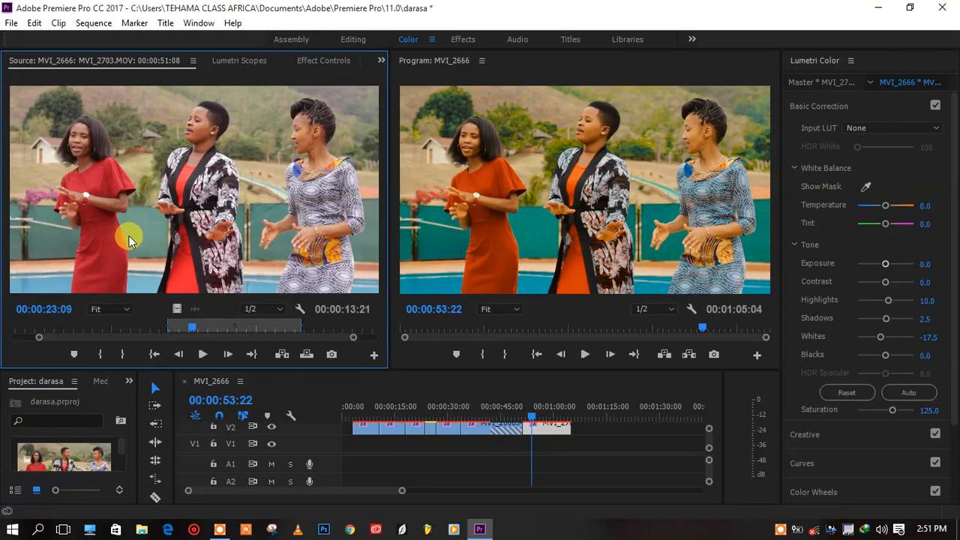
left_click_drag(172, 254, 426, 319)
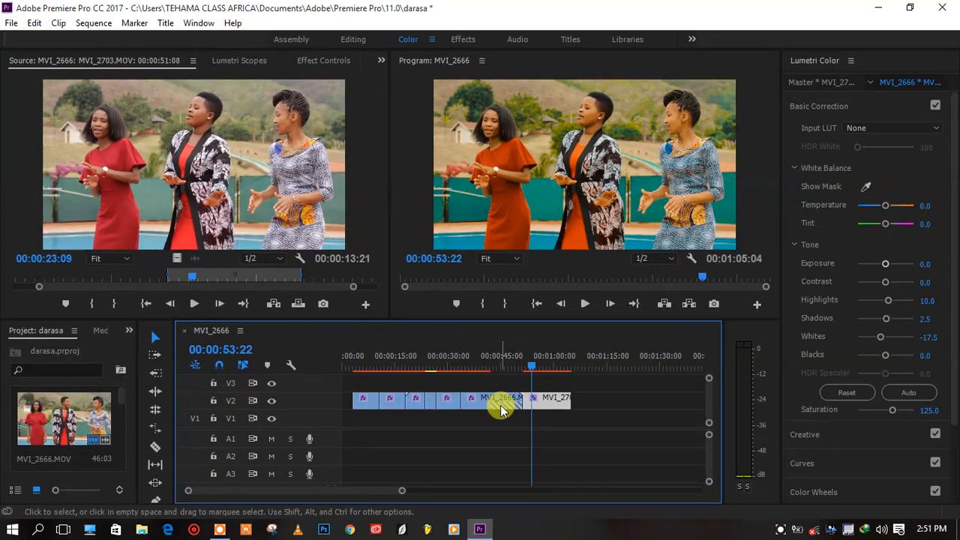
right_click(502, 410)
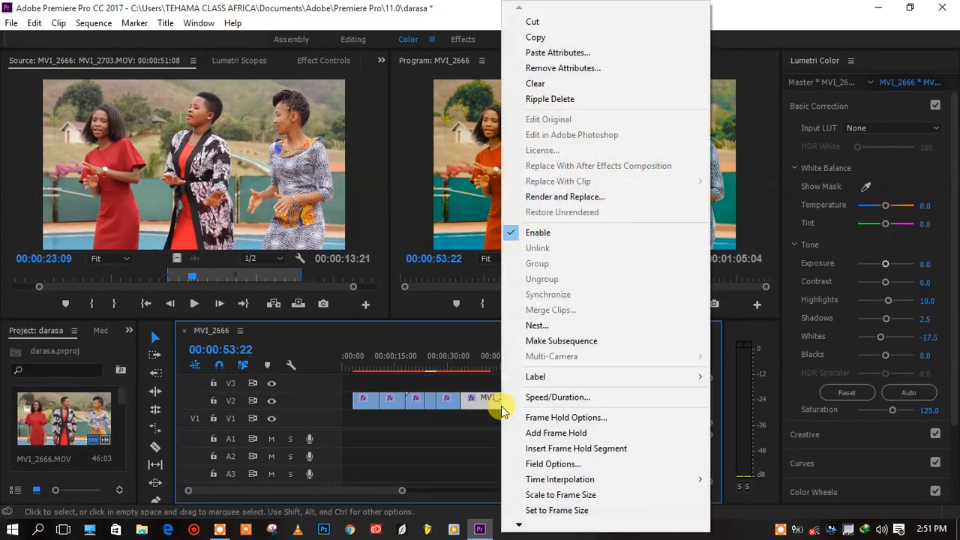
left_click(481, 422)
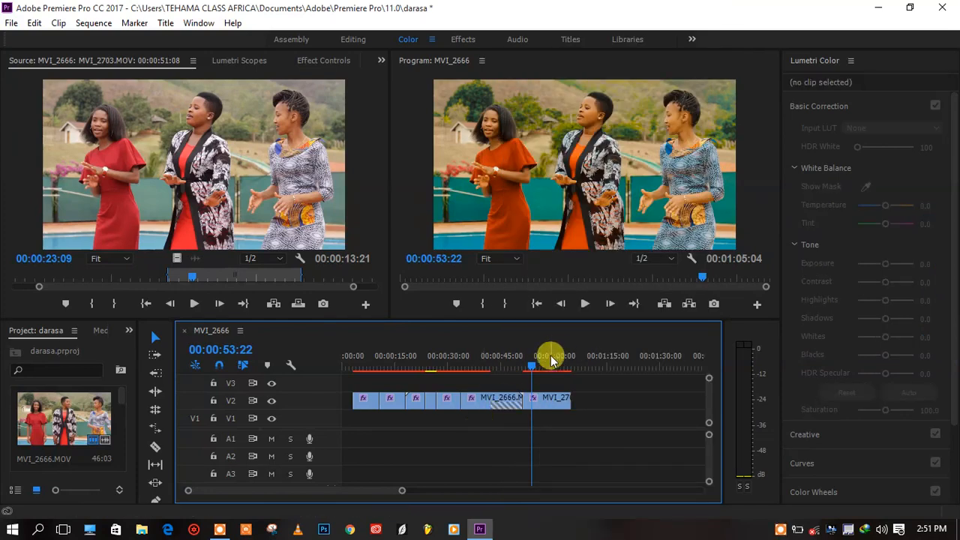
left_click(544, 401)
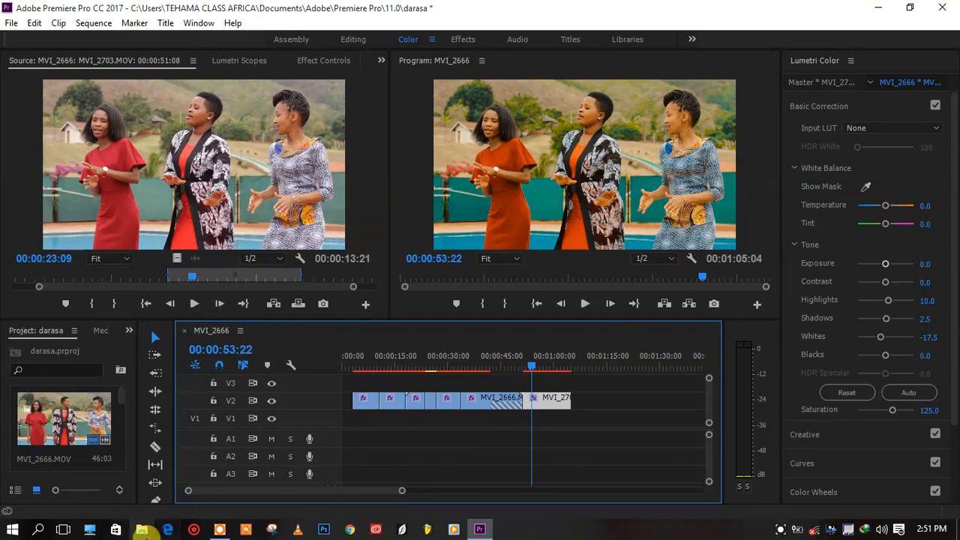
Step: Switch to File Explorer to find 10 Free Smooth Transition Pack 1 under Vyote on drive I:, and return to Premiere Pro
left_click(142, 531)
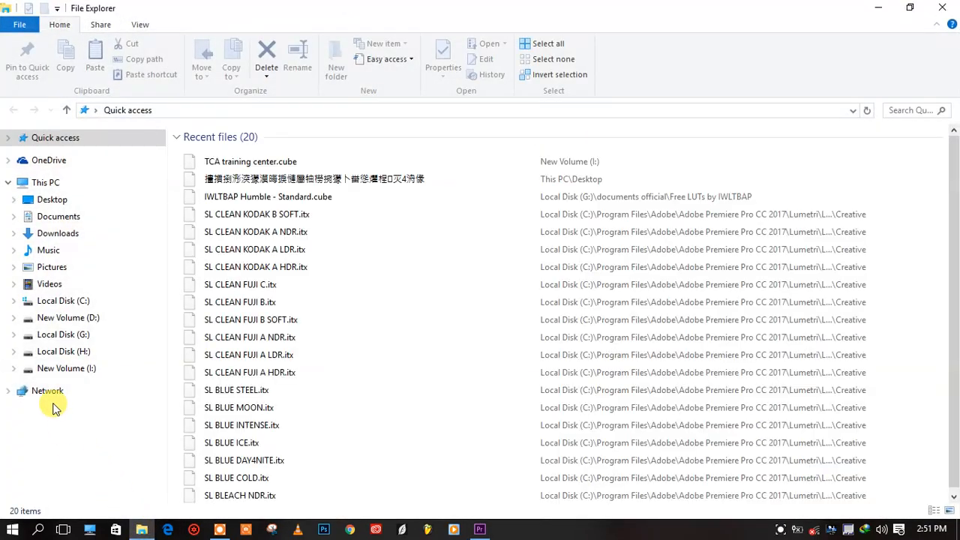
left_click(73, 368)
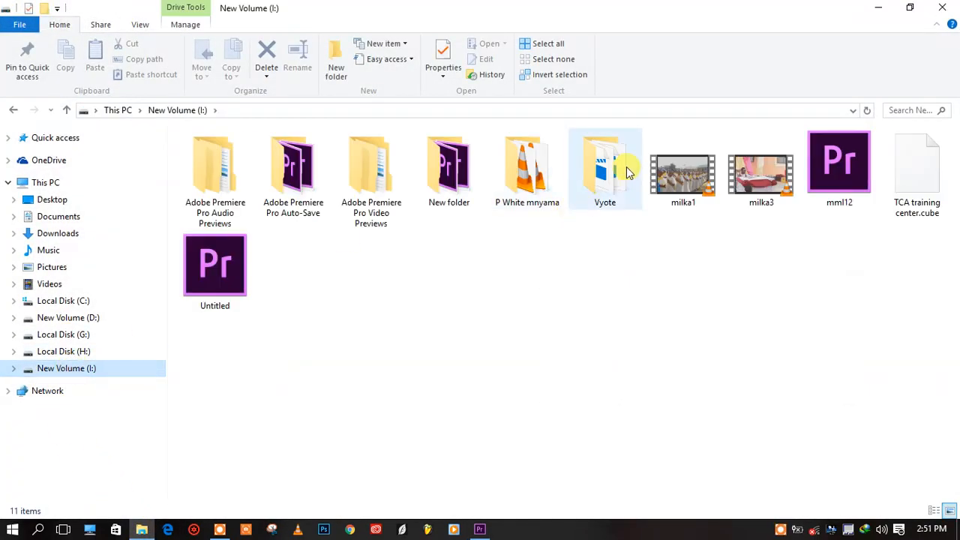
double_click(605, 189)
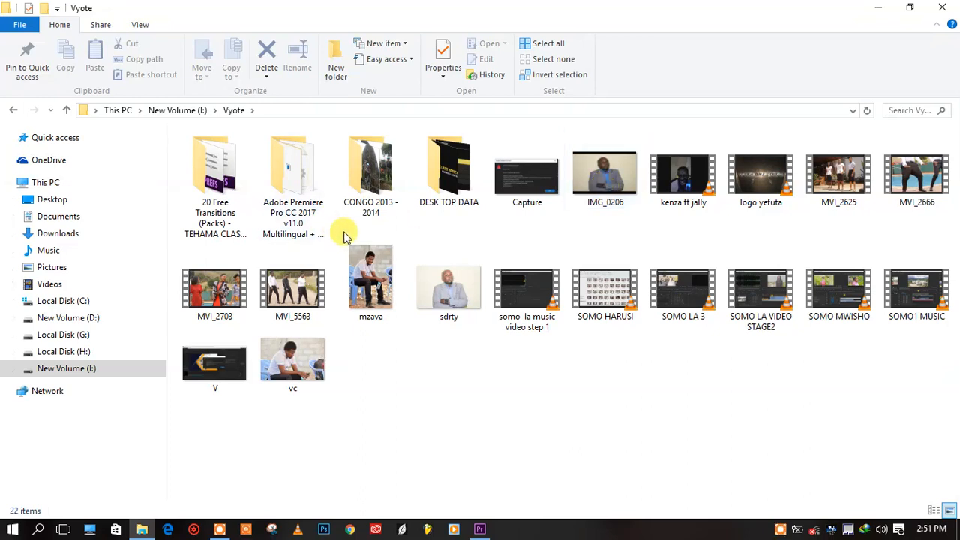
double_click(216, 188)
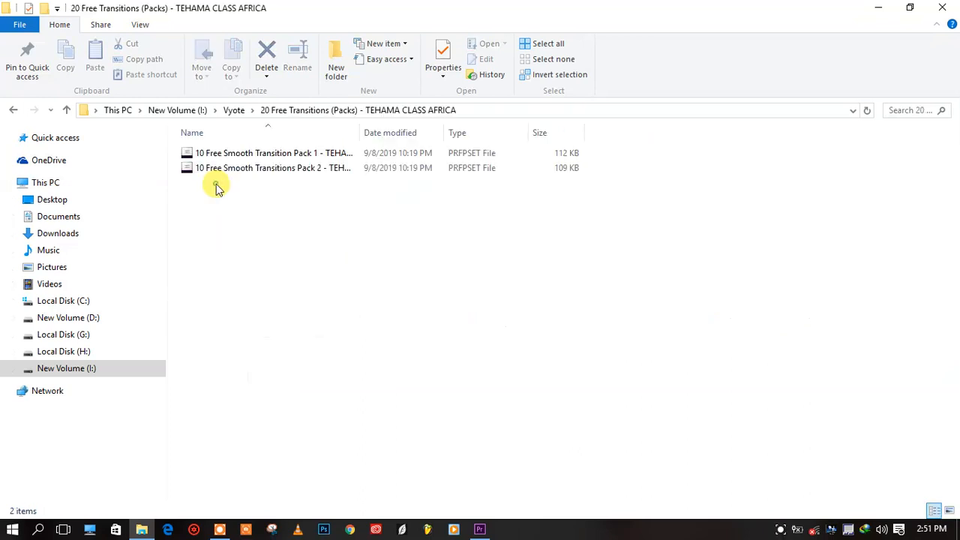
left_click(260, 156)
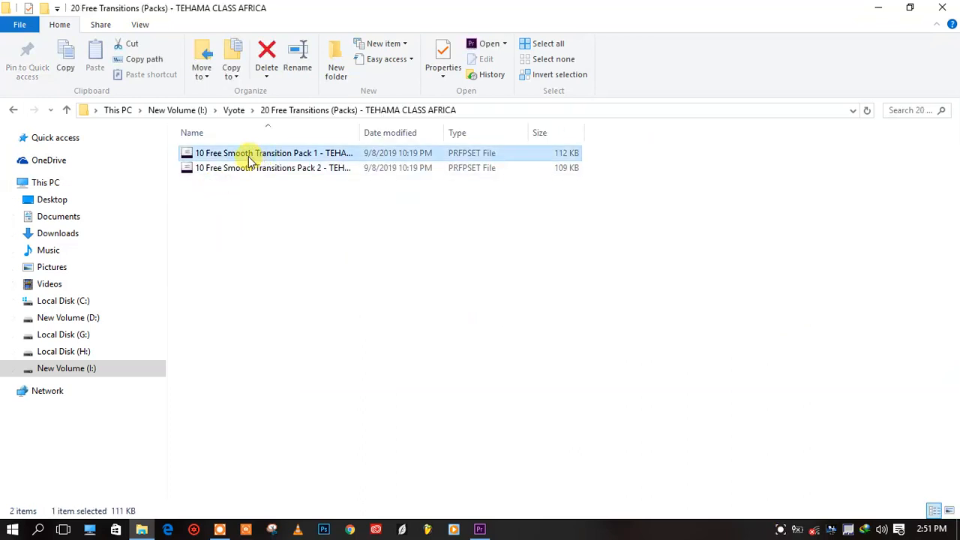
left_click(482, 529)
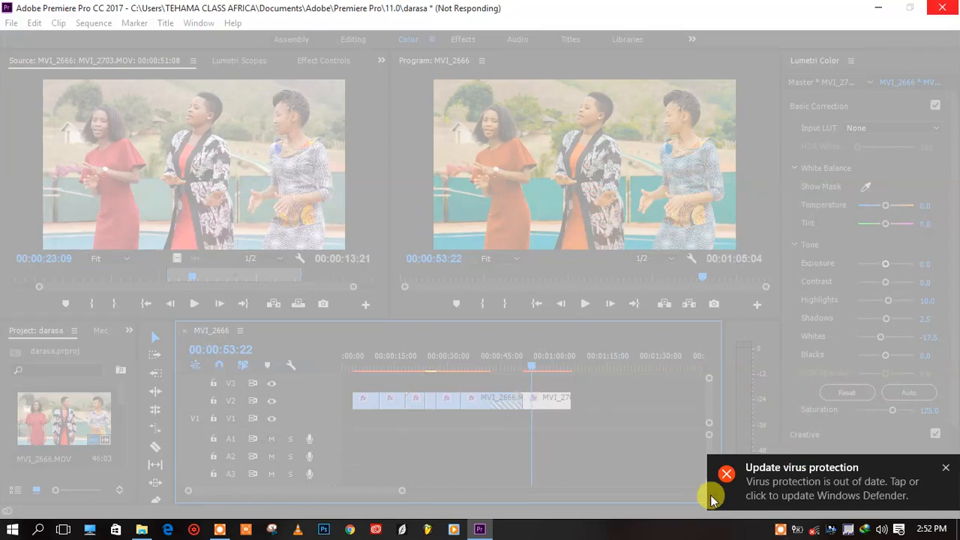
left_click(220, 528)
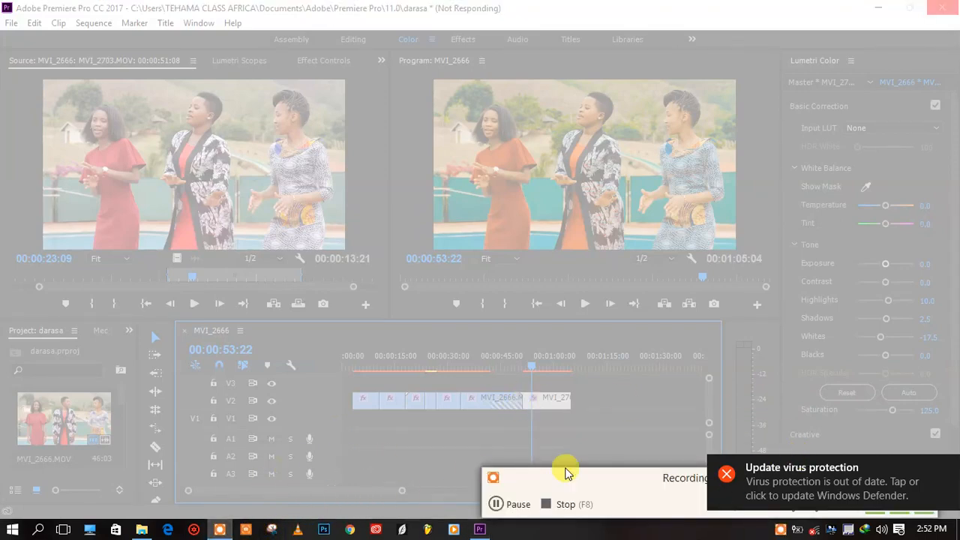
left_click(501, 505)
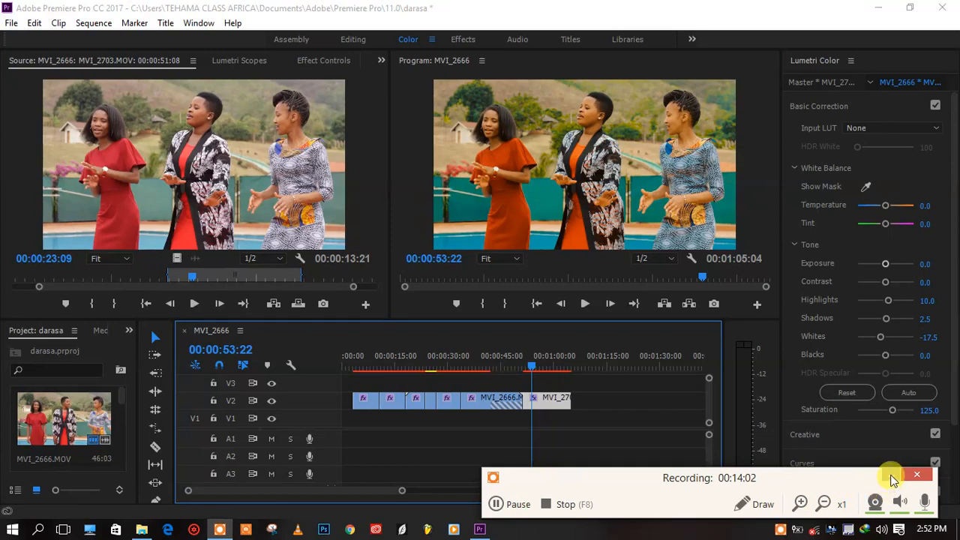
left_click(892, 478)
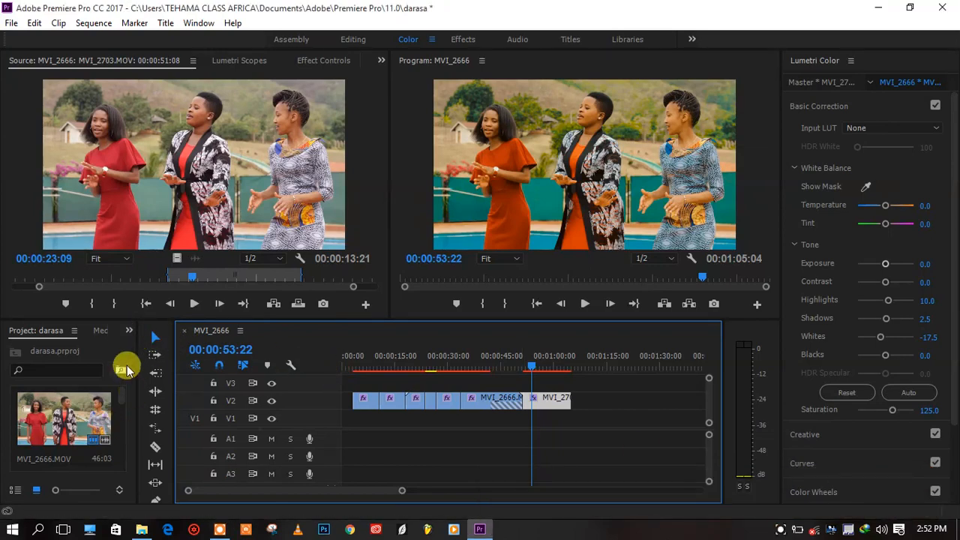
Step: Show the effects with full-width preset names, expand 10 Free Smooth Transition Pack 1 and select 0. Base Preset
left_click_drag(140, 365, 253, 358)
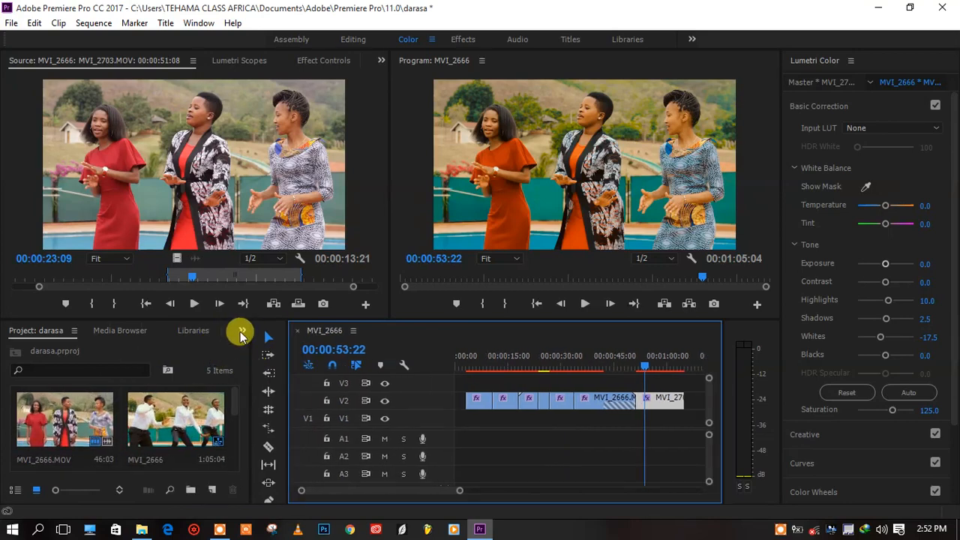
left_click(241, 334)
left_click(260, 412)
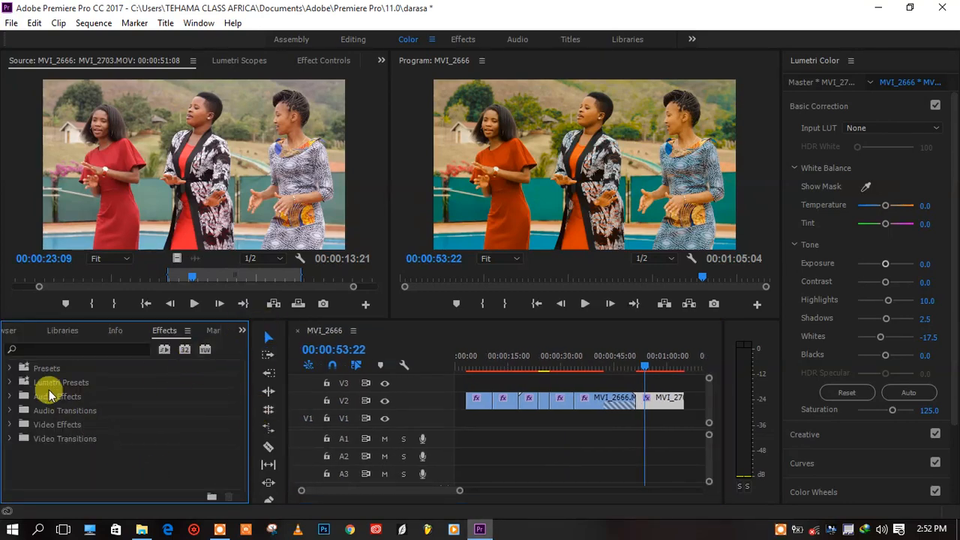
left_click(10, 368)
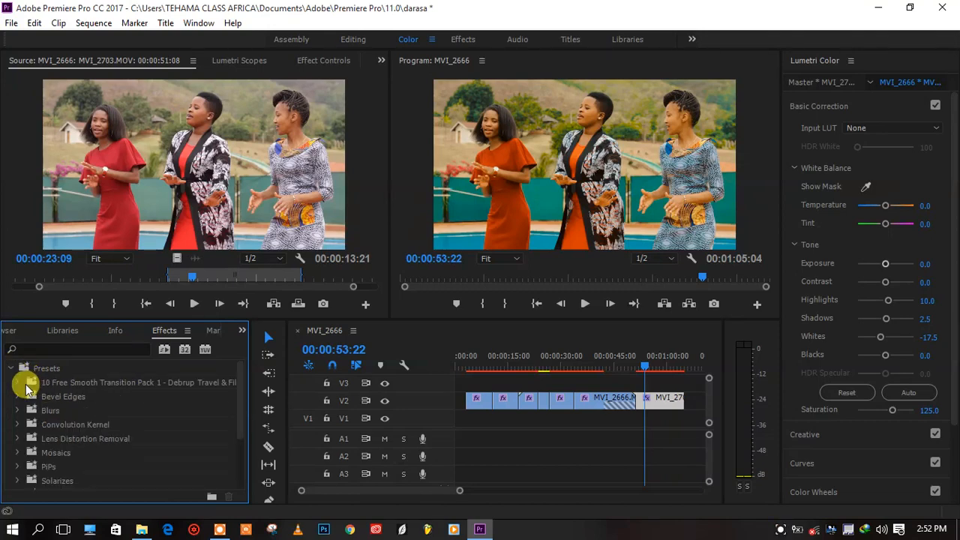
left_click(18, 383)
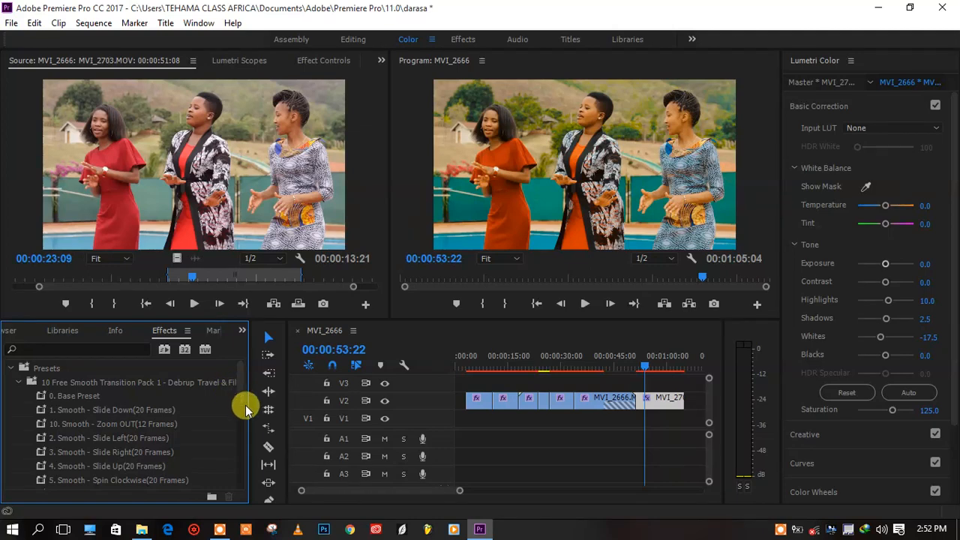
left_click_drag(246, 408, 321, 402)
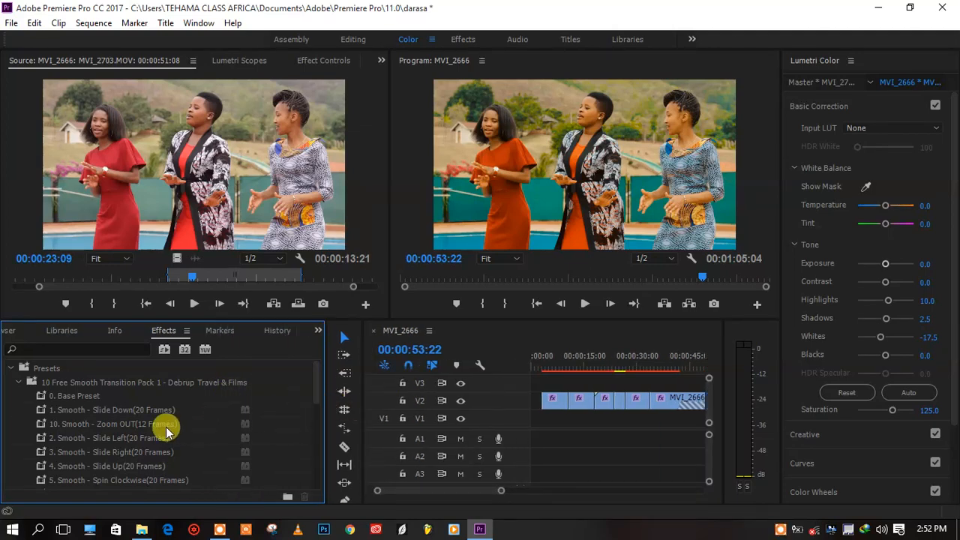
mouse_move(97, 400)
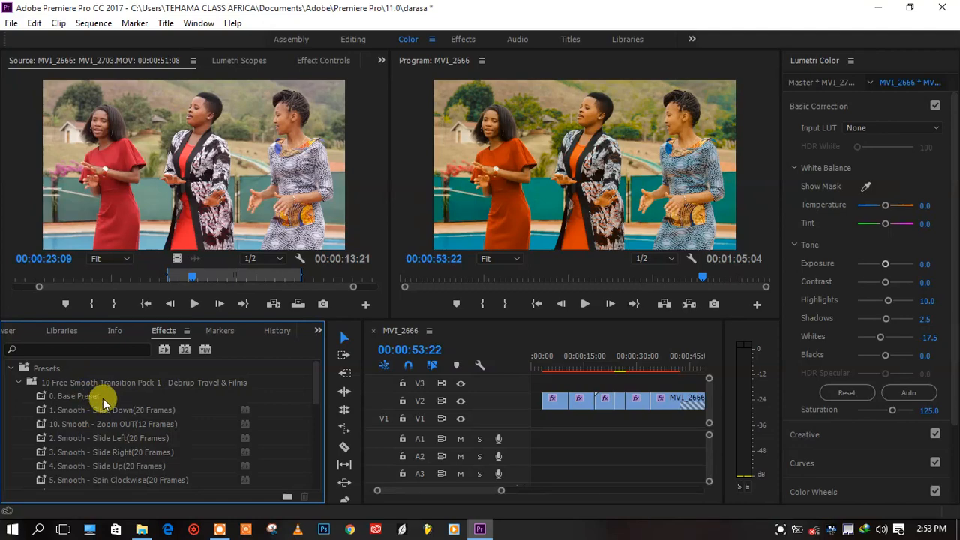
left_click(98, 391)
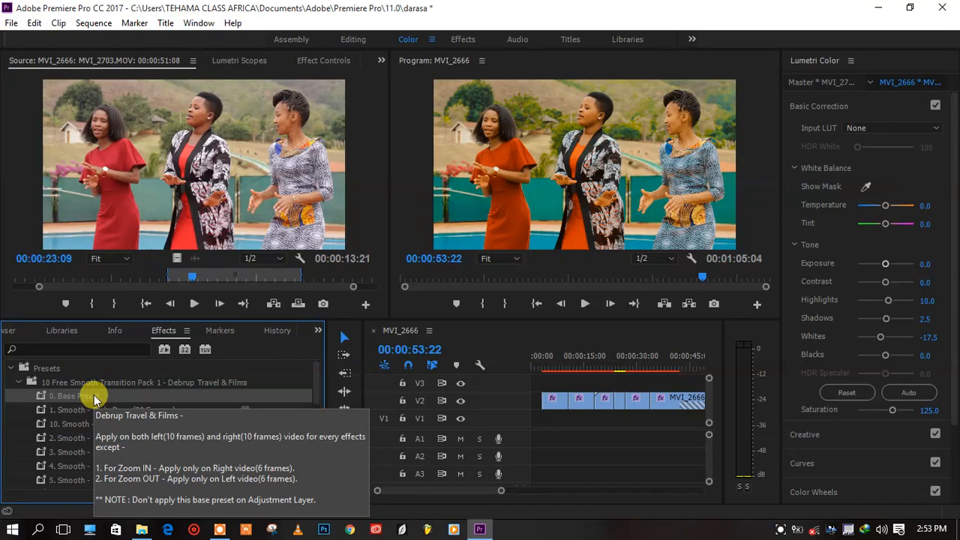
Step: Place the playhead on the cut between the first and second clips, at 00:00:10:19
left_click(564, 368)
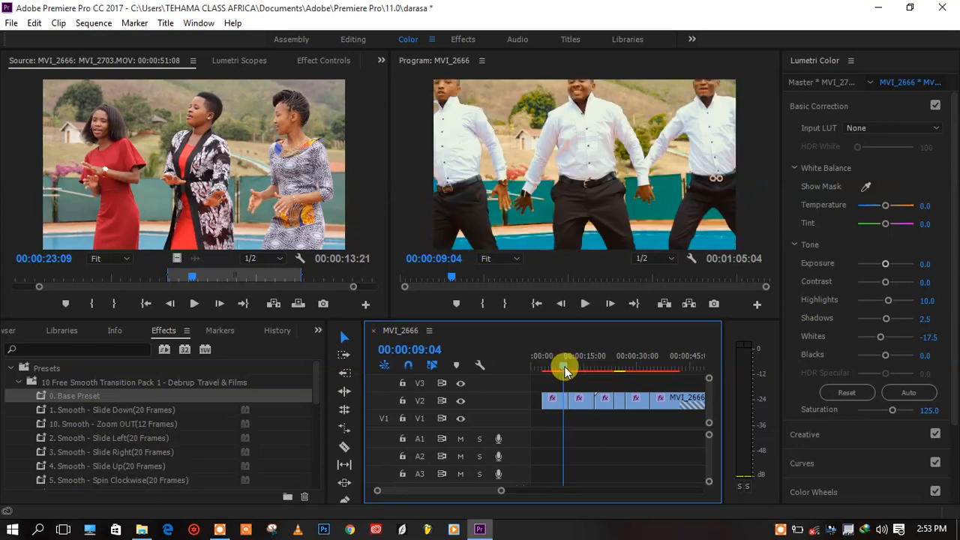
left_click_drag(565, 367, 569, 369)
key("=")
key("=")
key("=")
key("=")
key("=")
key("=")
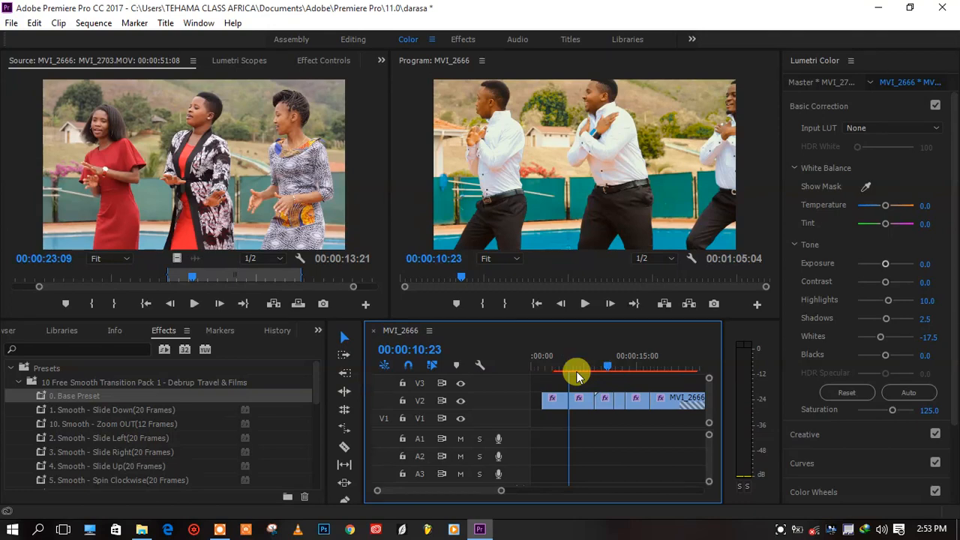
left_click_drag(613, 366, 579, 381)
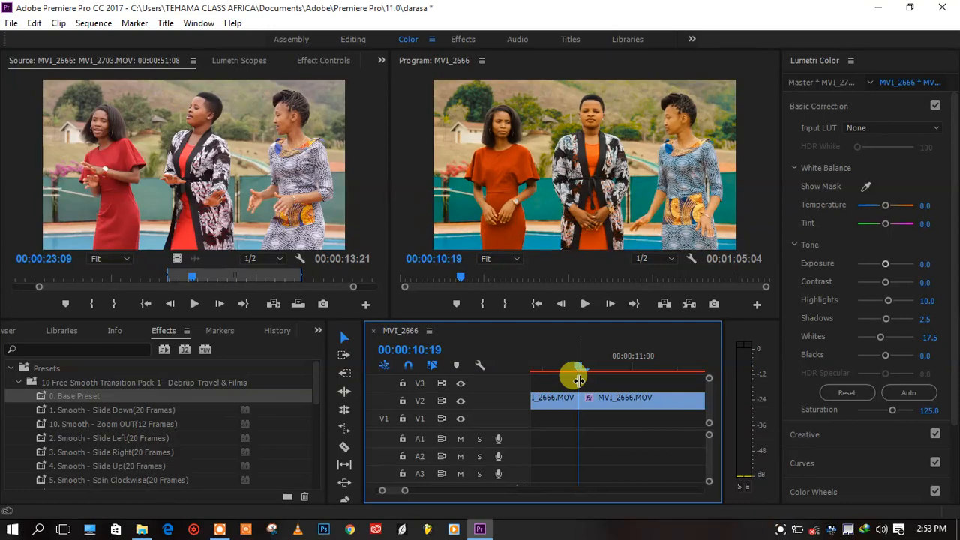
Step: Split the first MVI_2666.MOV clip with the Razor tool 50 frames before its cut, at 00:00:08:19
key("shift+Left")
key("shift+Left")
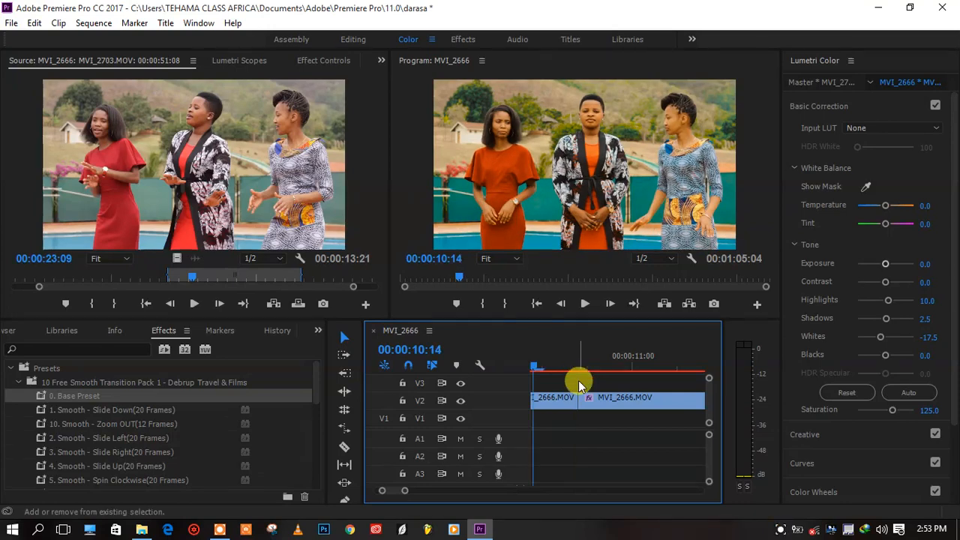
key("shift+Left")
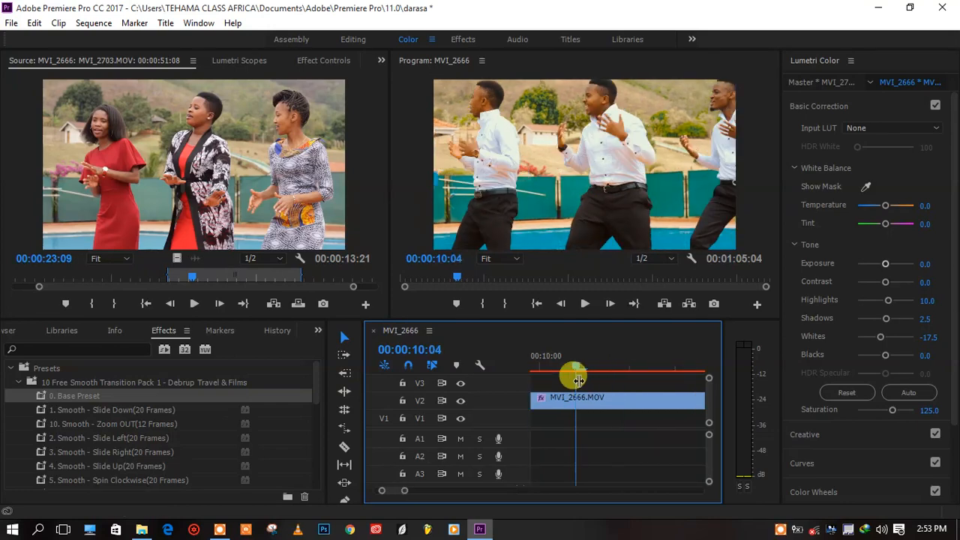
key("shift+Left")
key("shift+Left")
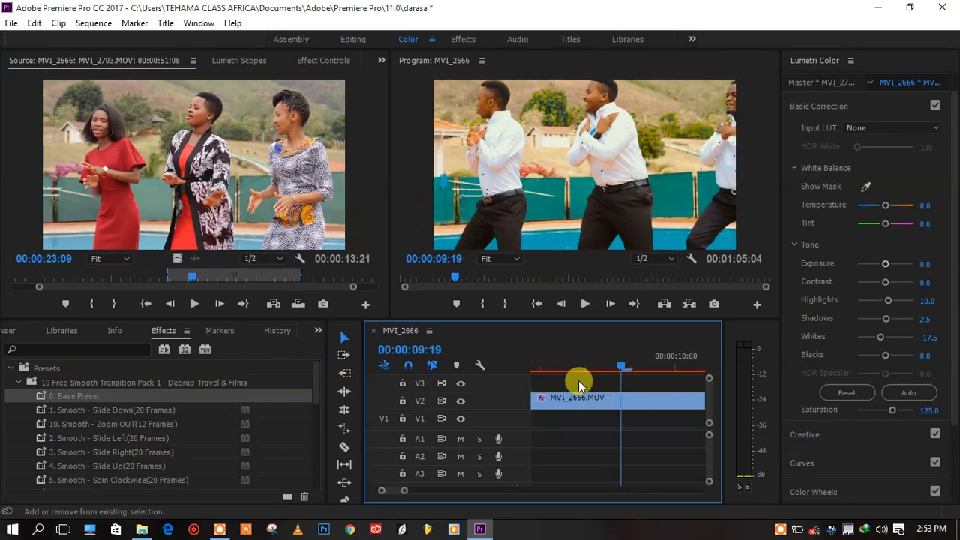
key("shift+Left")
key("shift+Left")
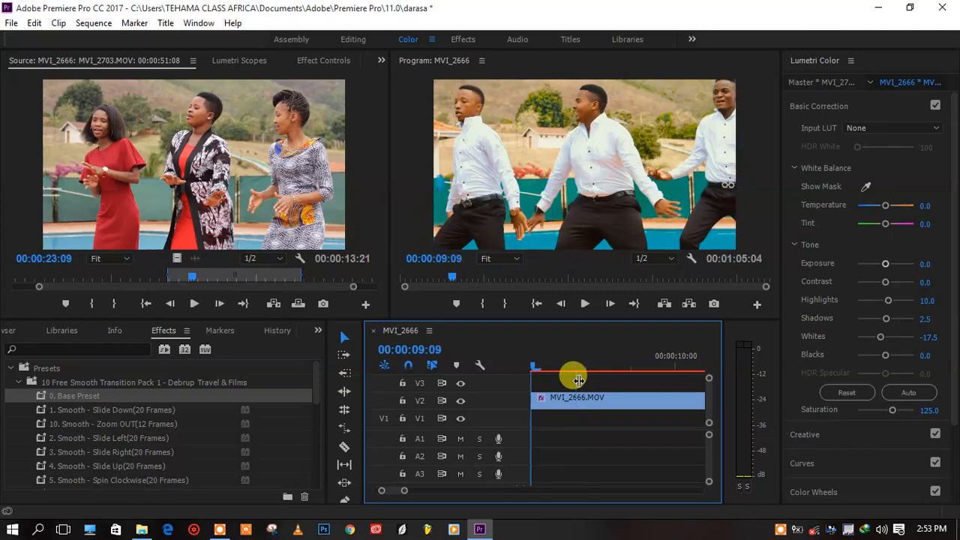
key("shift+Left")
key("shift+Left")
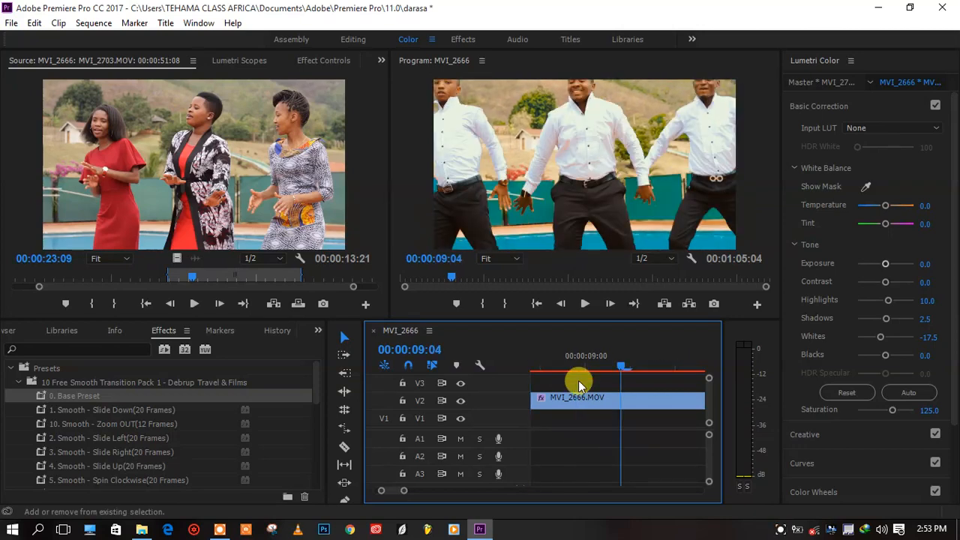
key("shift+Left")
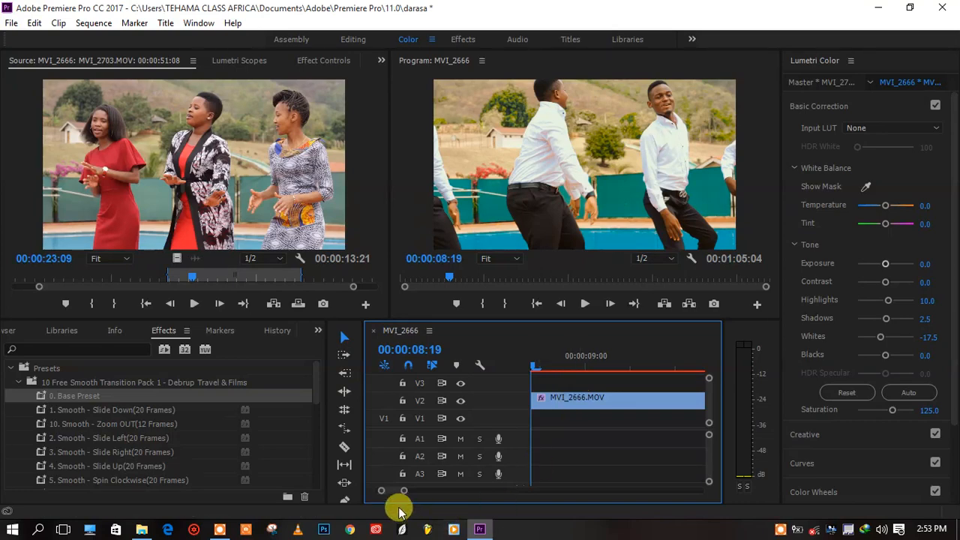
left_click_drag(405, 490, 451, 492)
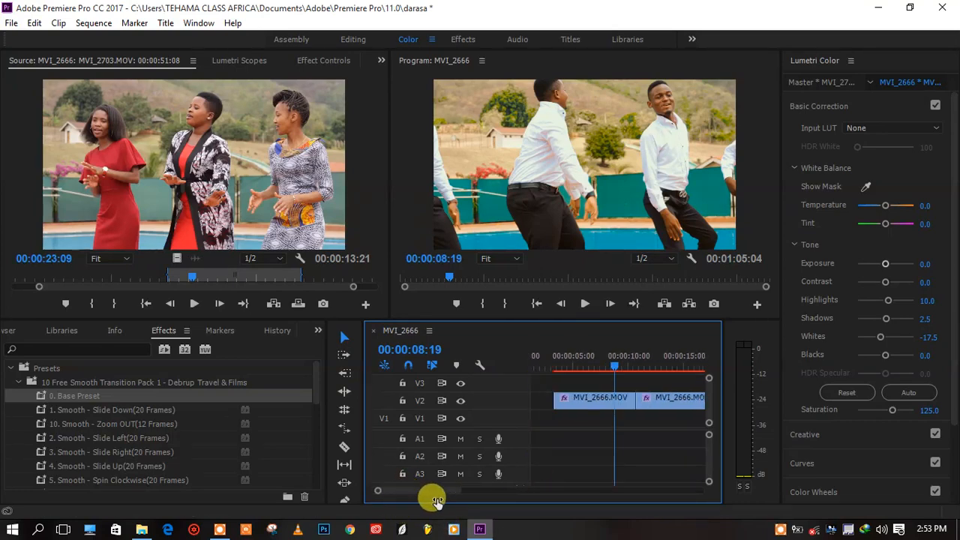
left_click(348, 445)
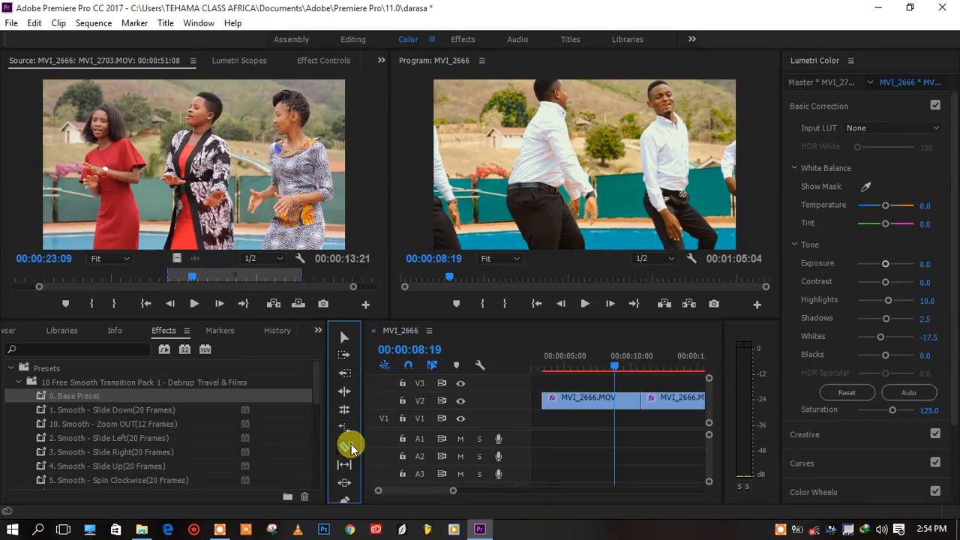
left_click(619, 401)
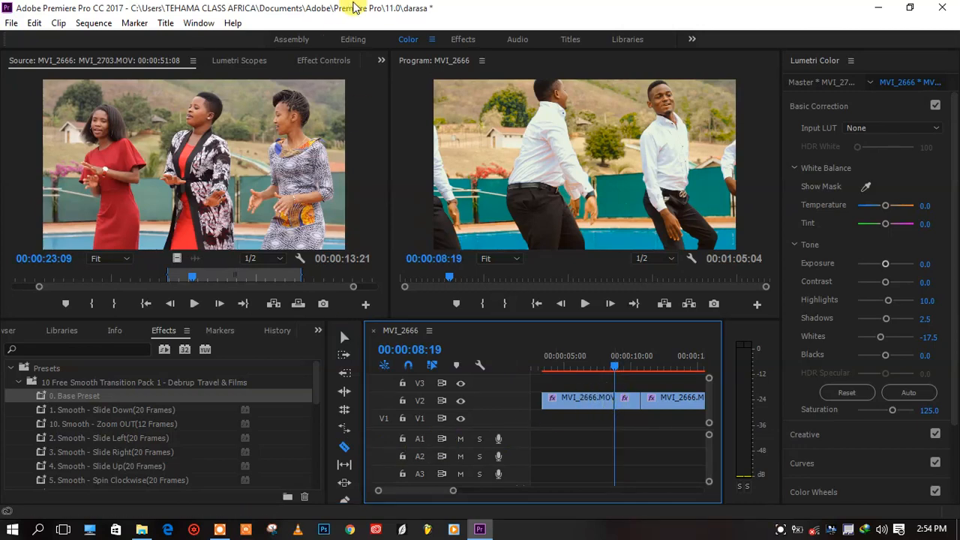
Step: Switch to the Editing workspace and place the playhead on the cut between the first two original MVI_2666.MOV clips, at 00:00:10:19
left_click(352, 39)
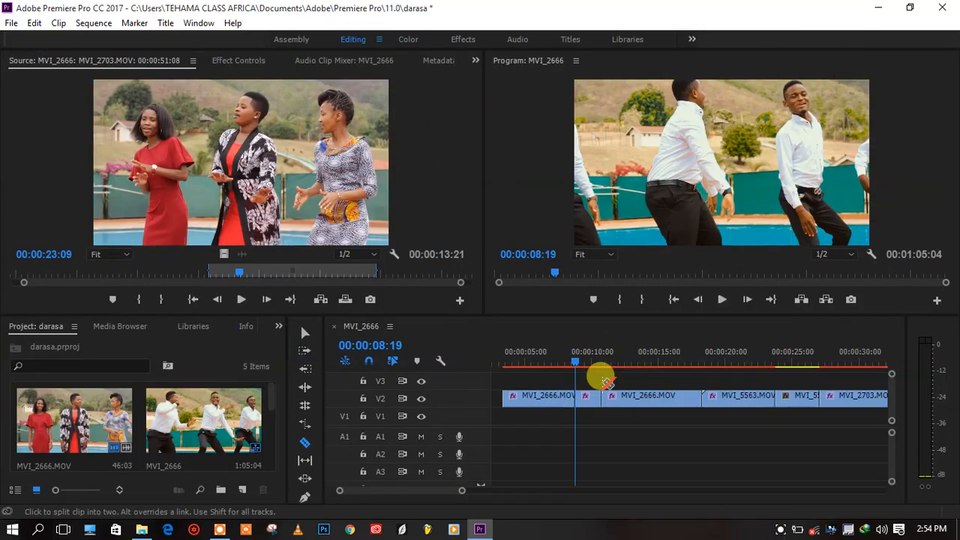
left_click_drag(601, 367, 603, 367)
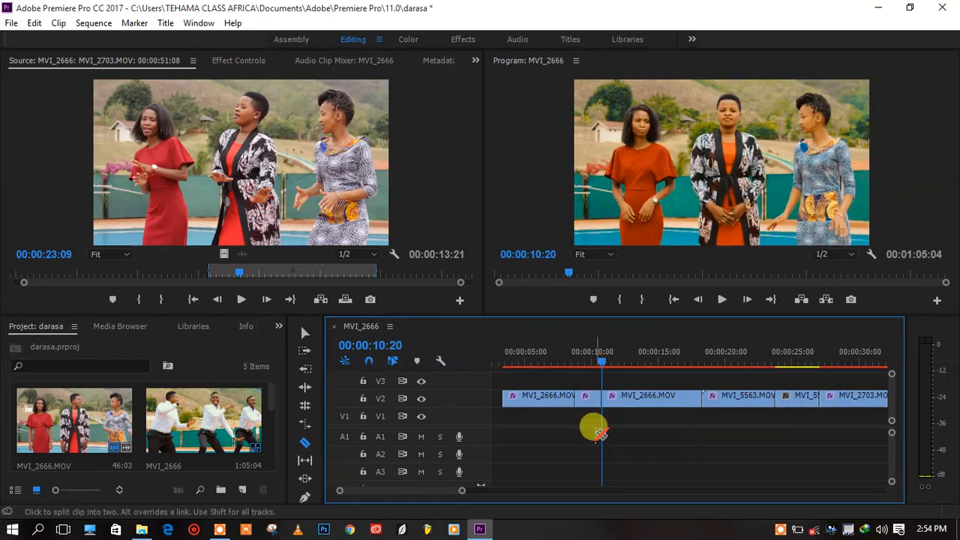
key("equal")
key("equal")
key("equal")
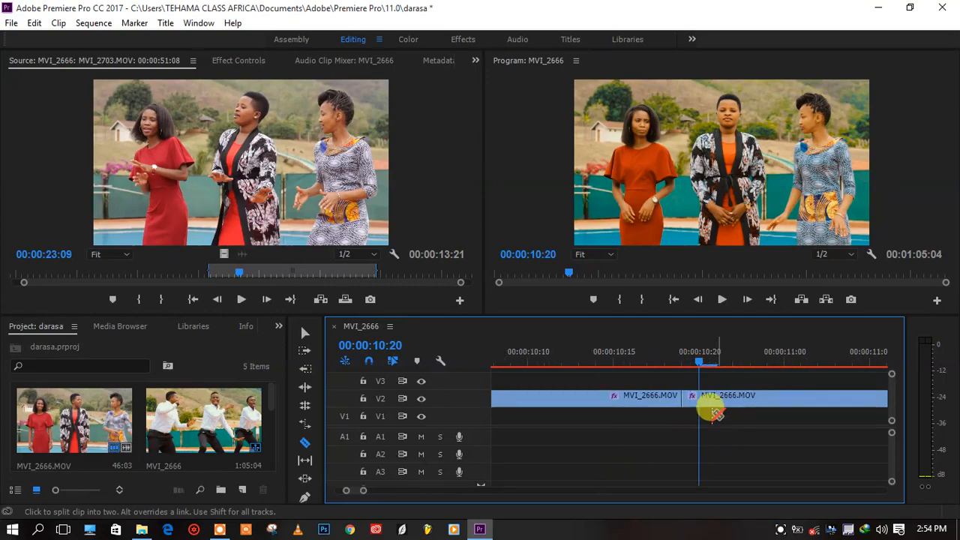
left_click_drag(700, 366, 671, 365)
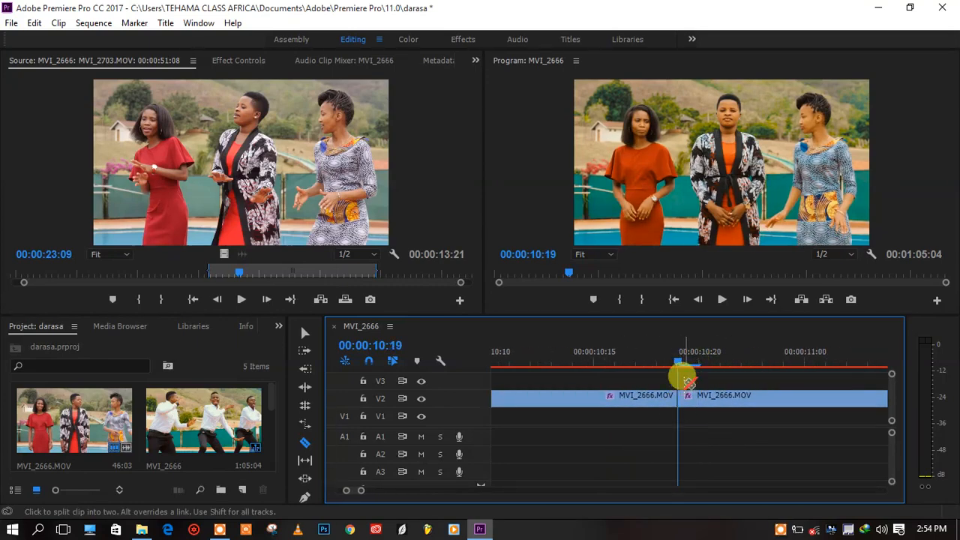
Step: Split the MVI_2666.MOV clip following the cut with the Razor tool 50 frames after it, at 00:00:12:19
key("shift")
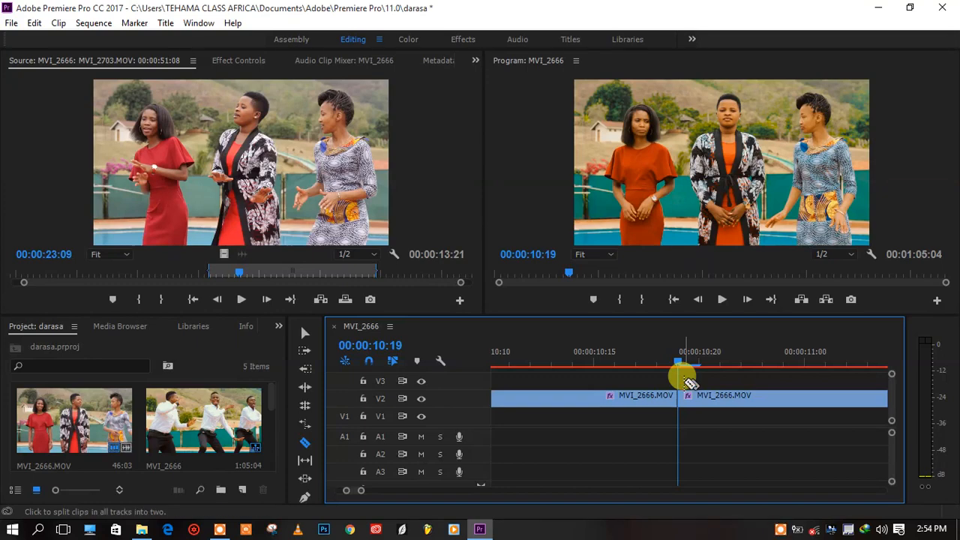
key("shift+Right")
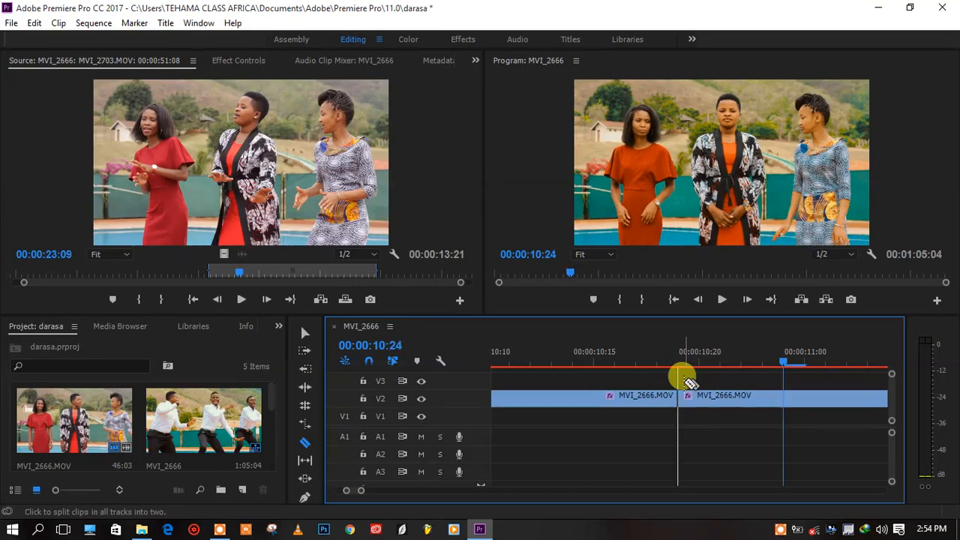
key("shift+Right")
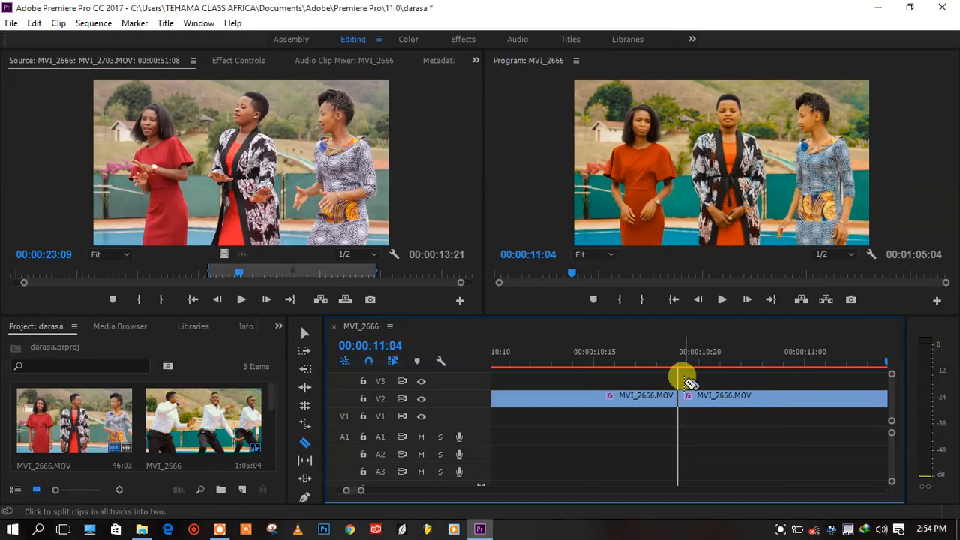
key("shift+Right")
key("shift+Right")
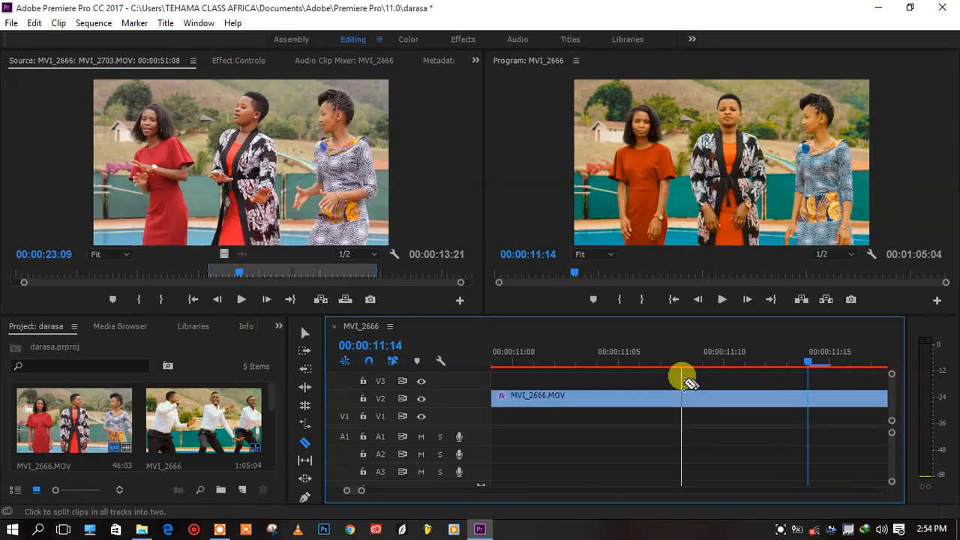
key("shift+Right")
key("shift+Right")
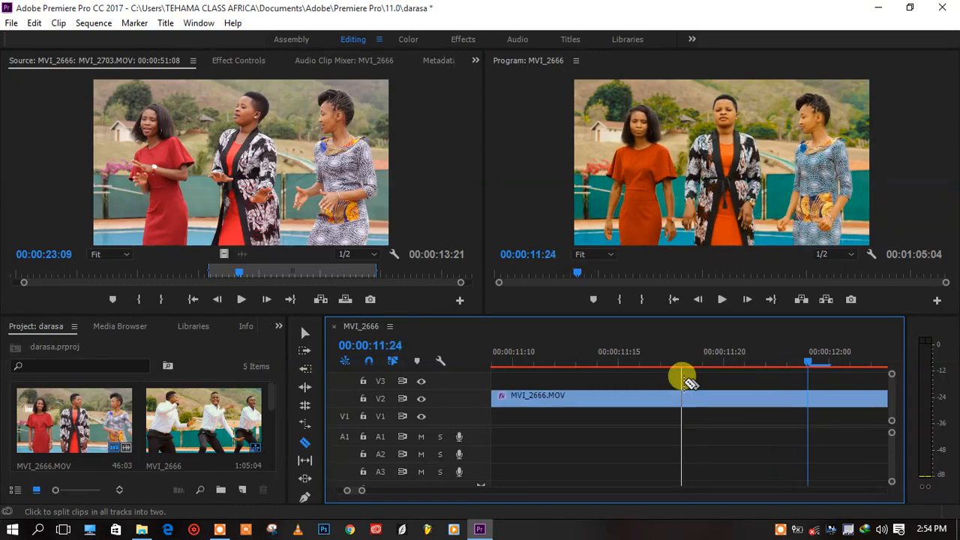
key("shift+Right")
key("shift+Right")
key("shift+Right")
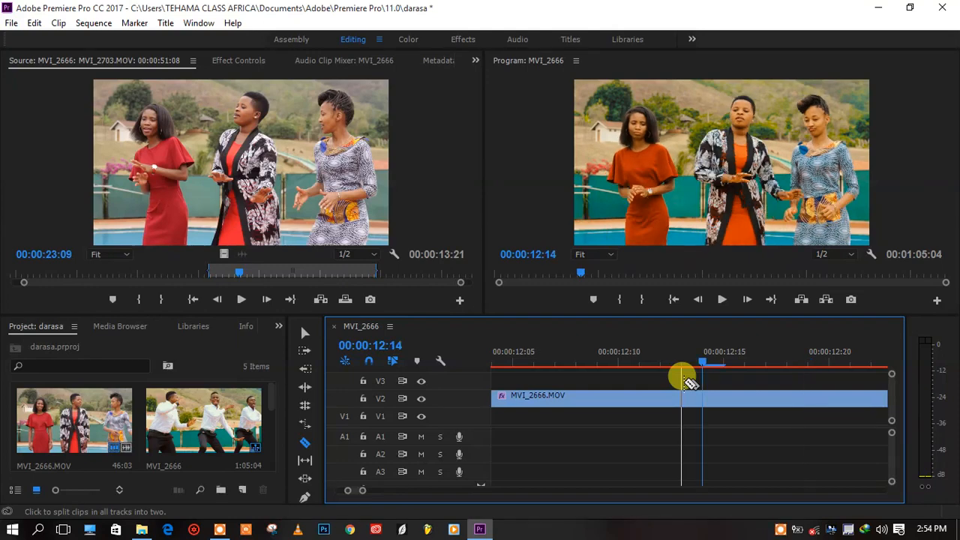
key("shift+Right")
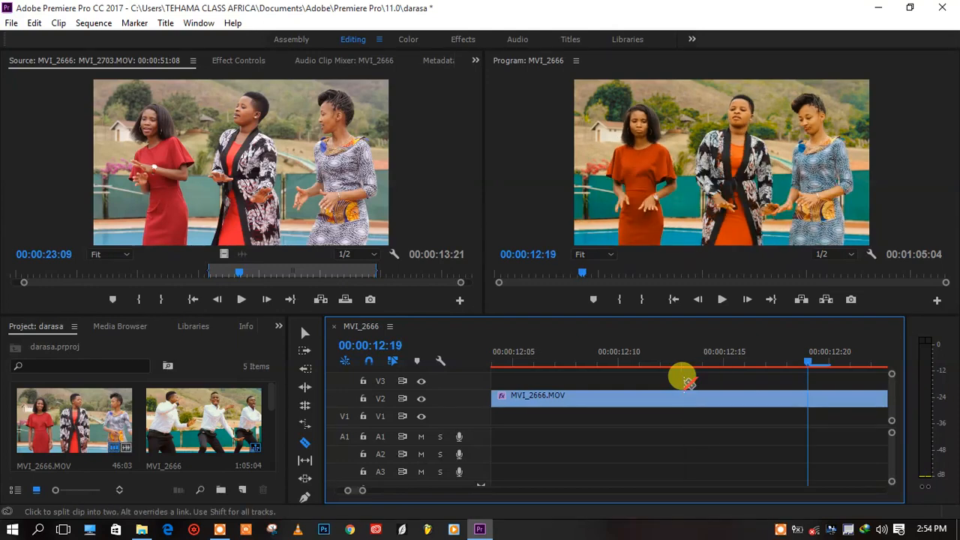
left_click_drag(373, 491, 416, 497)
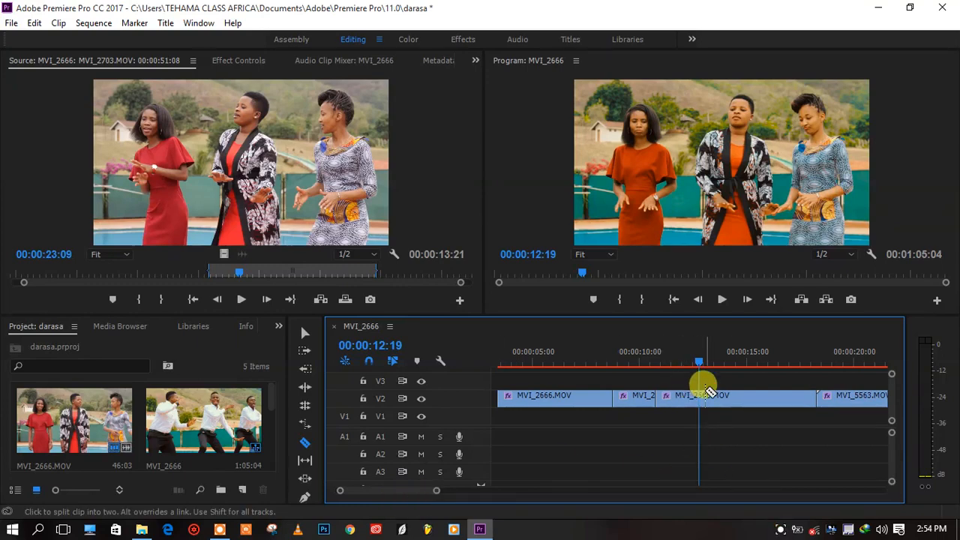
left_click(702, 393)
Step: Move the playhead back to 00:00:09:18 and show the effects presets in this workspace
left_click_drag(697, 363, 632, 379)
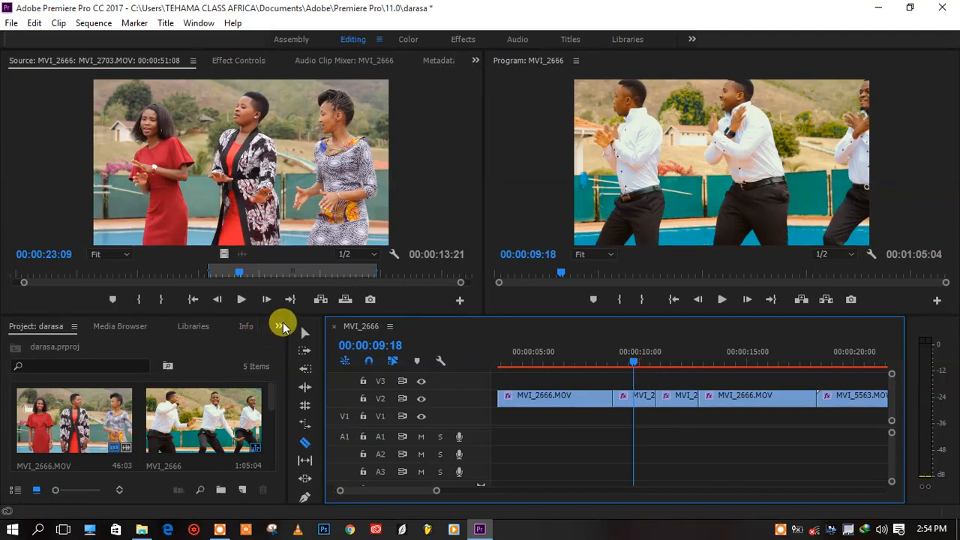
left_click(278, 325)
left_click(297, 405)
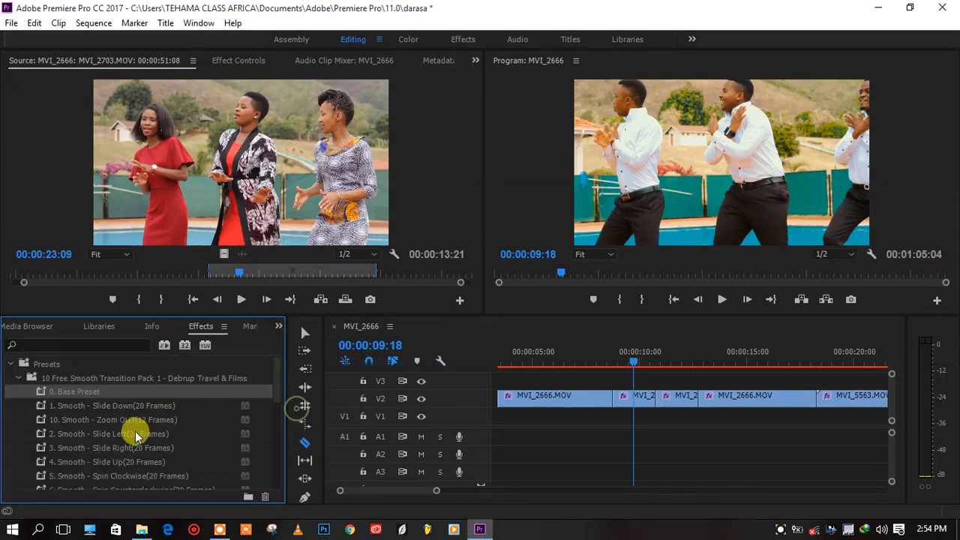
Step: Read the usage description of 0. Base Preset in its preset properties and look over the neighbouring smooth transition presets
mouse_move(61, 393)
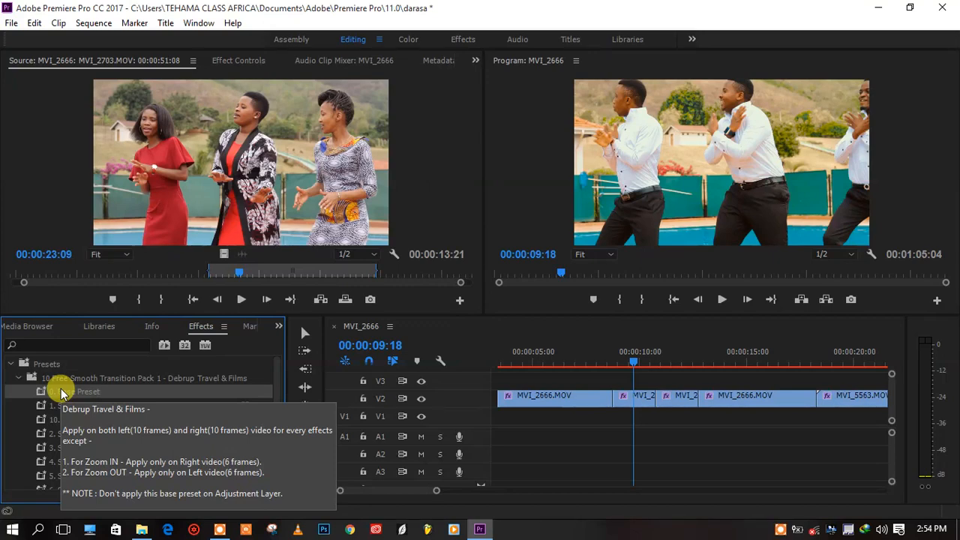
left_click(64, 392)
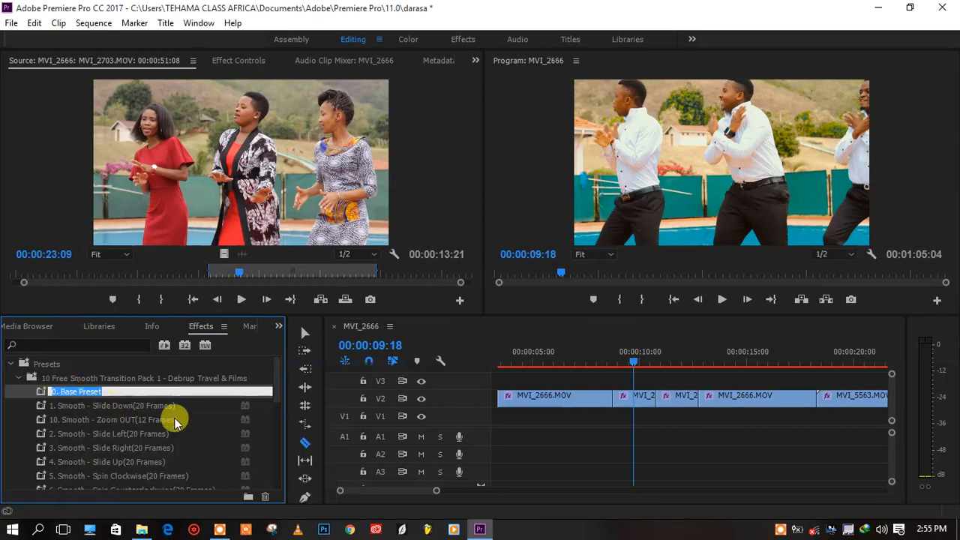
left_click(211, 423)
left_click(108, 409)
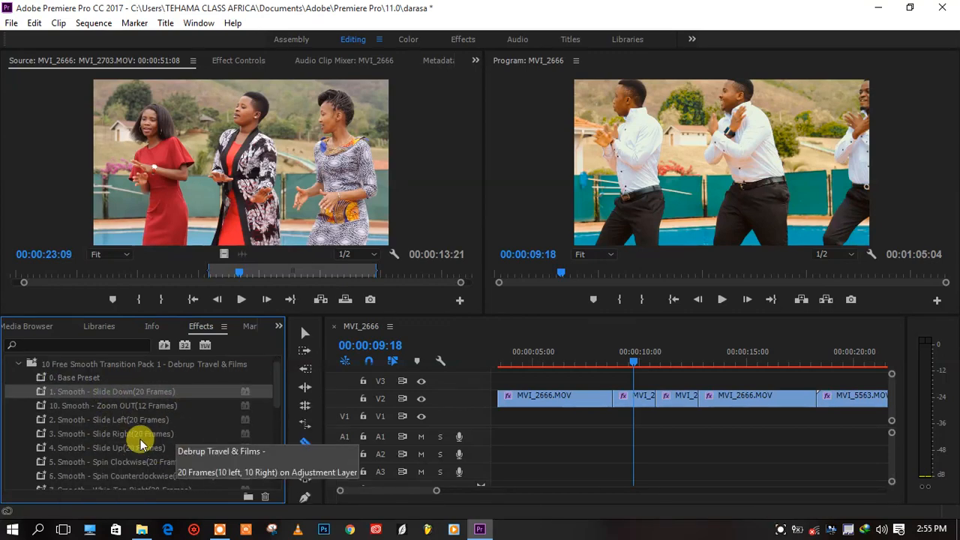
scroll(90, 385, "down", 1)
left_click(86, 379)
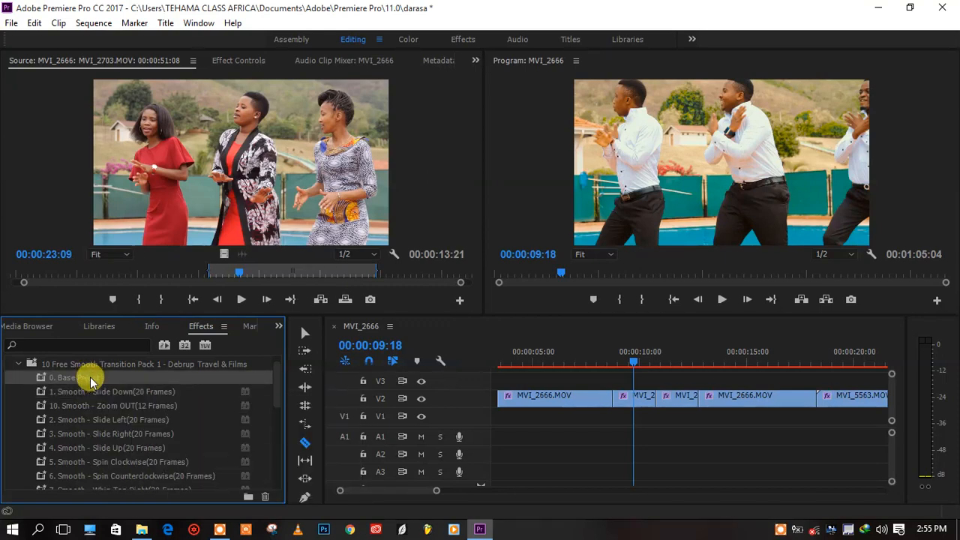
left_click(110, 397)
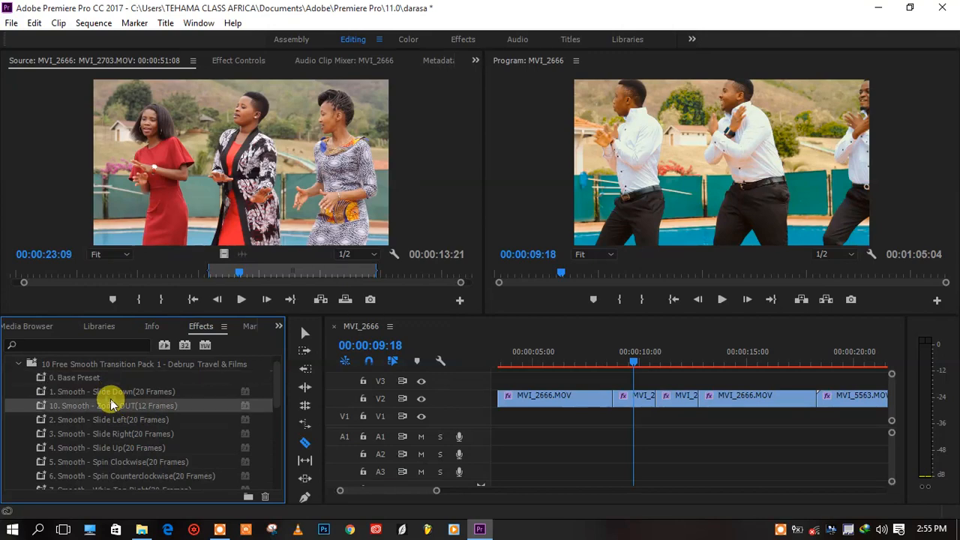
double_click(103, 377)
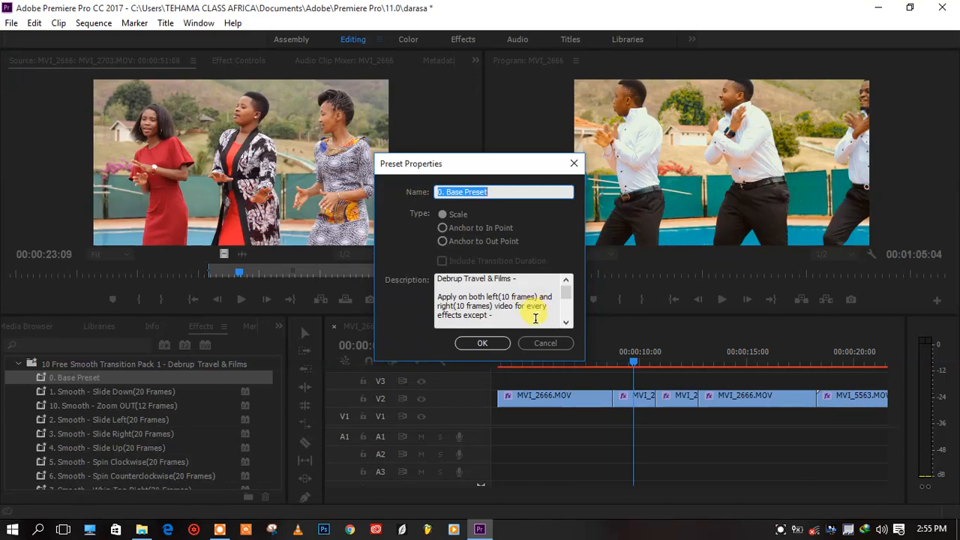
scroll(519, 316, "down", 5)
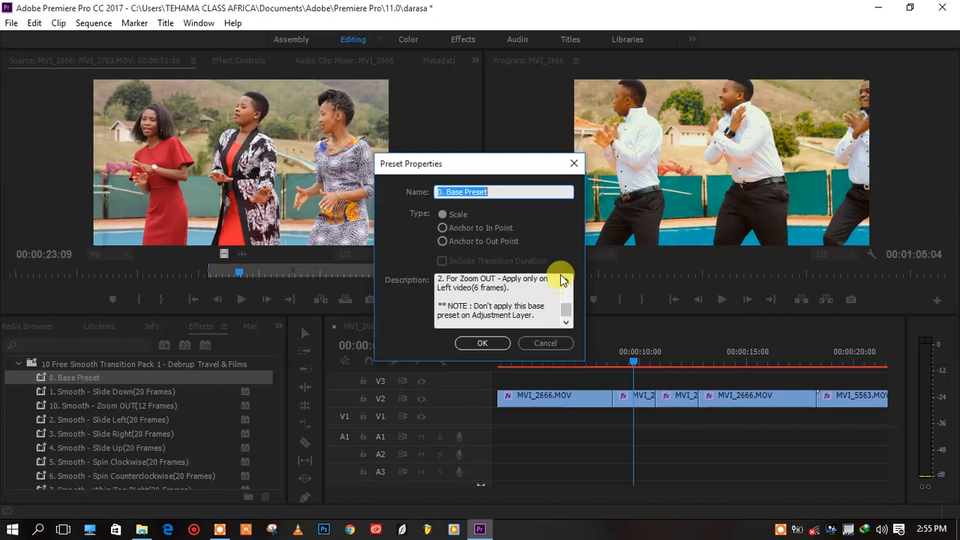
left_click(573, 165)
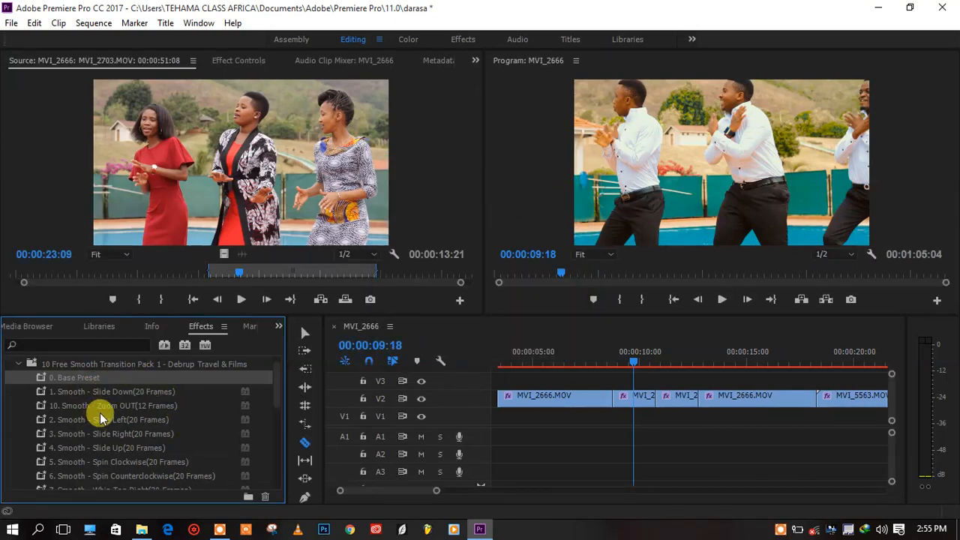
Step: Apply 5. Smooth - Spin Clockwise(20 Frames) to the short clips on both sides of the 00:00:10:19 cut, and undo the last application
scroll(131, 423, "down", 2)
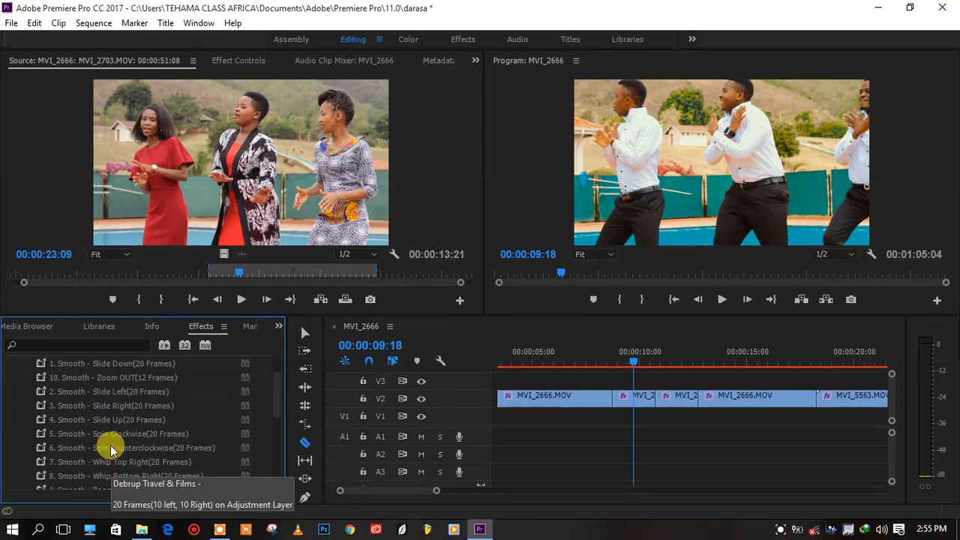
left_click_drag(114, 441, 649, 403)
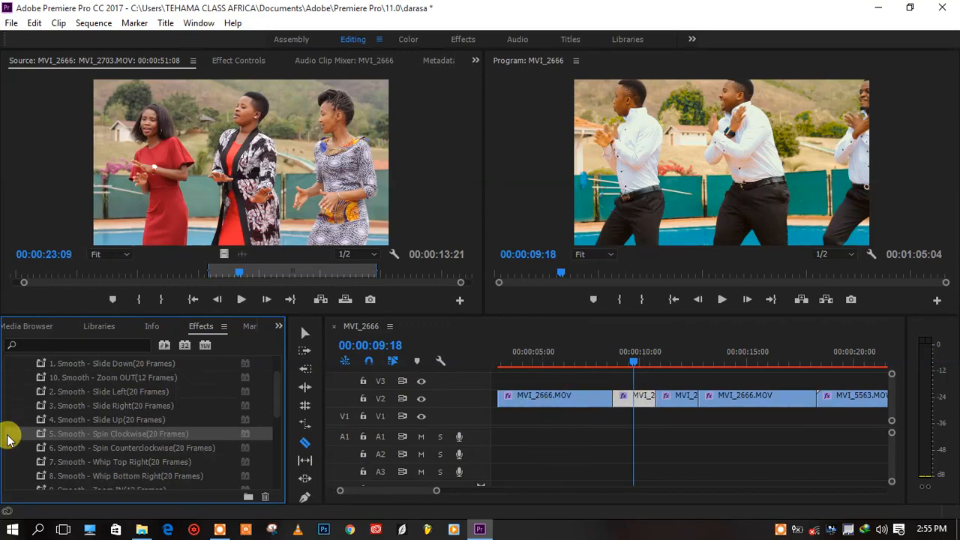
left_click_drag(107, 437, 686, 402)
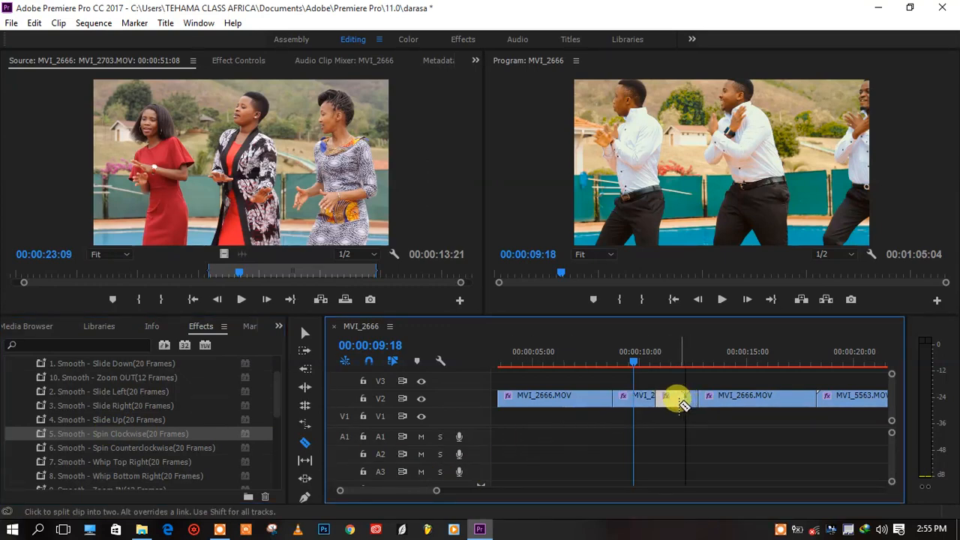
key("ctrl+z")
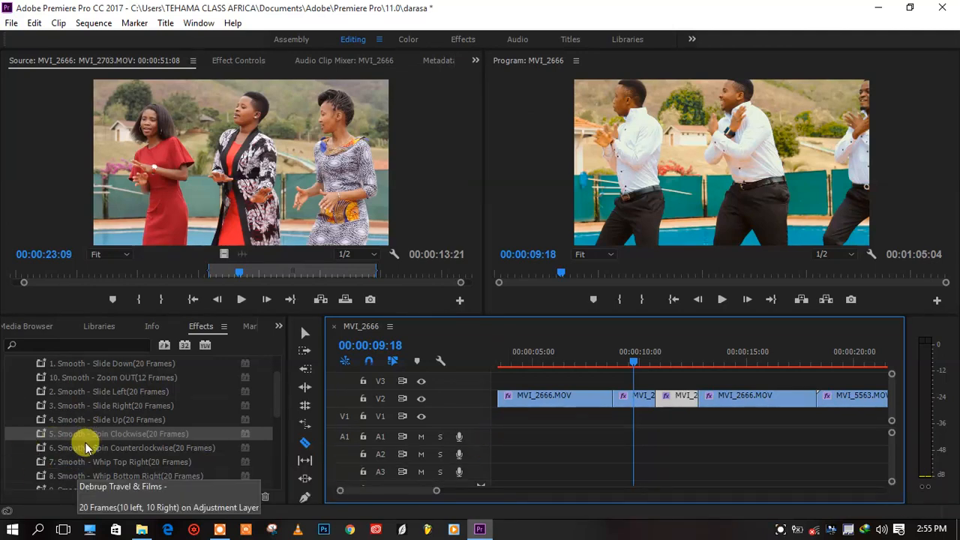
Step: Apply 5. Smooth - Spin Clockwise(20 Frames) to the second short clip and 0. Base Preset to both short clips, and check the frame at 00:00:10:03
left_click_drag(82, 433, 679, 405)
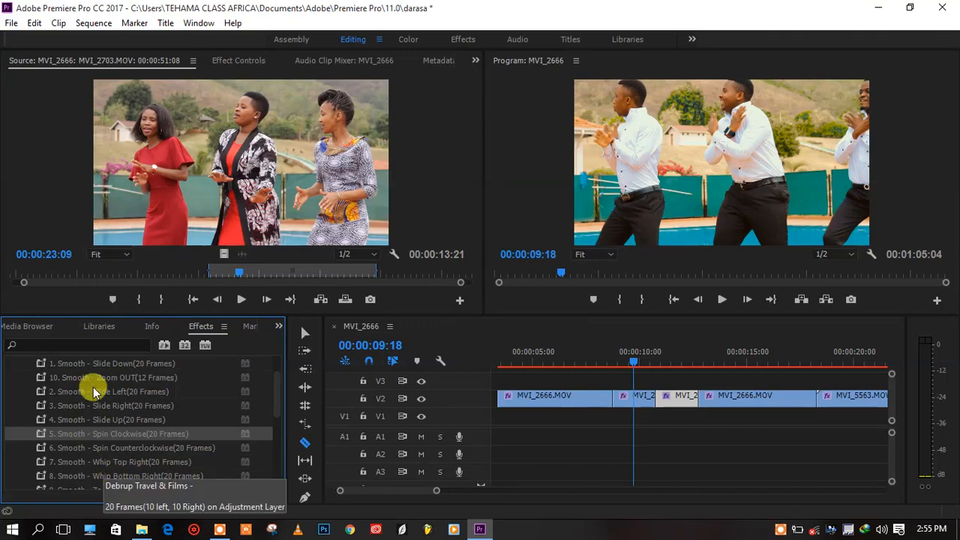
scroll(94, 375, "up", 2)
left_click_drag(48, 390, 633, 398)
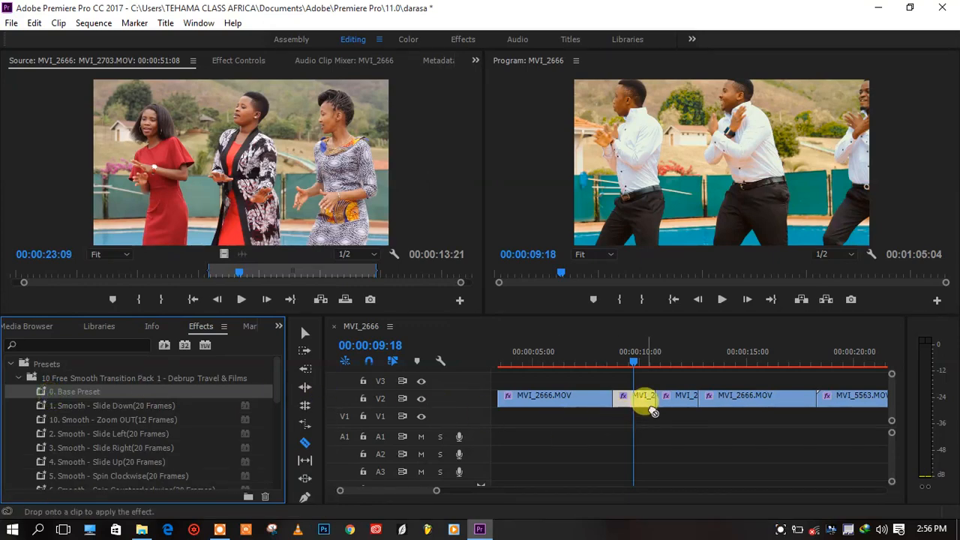
mouse_move(637, 361)
left_mouse_down()
mouse_move(607, 364)
mouse_move(671, 375)
mouse_move(641, 368)
left_mouse_up()
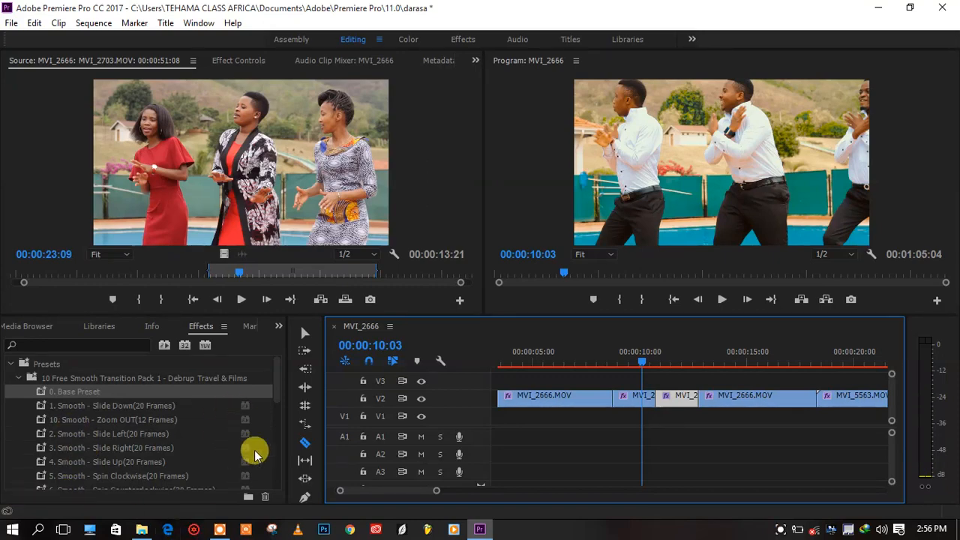
Step: Create a new adjustment layer in the project at 1920 x 1080, 25.00 fps, with square pixels
left_click(279, 326)
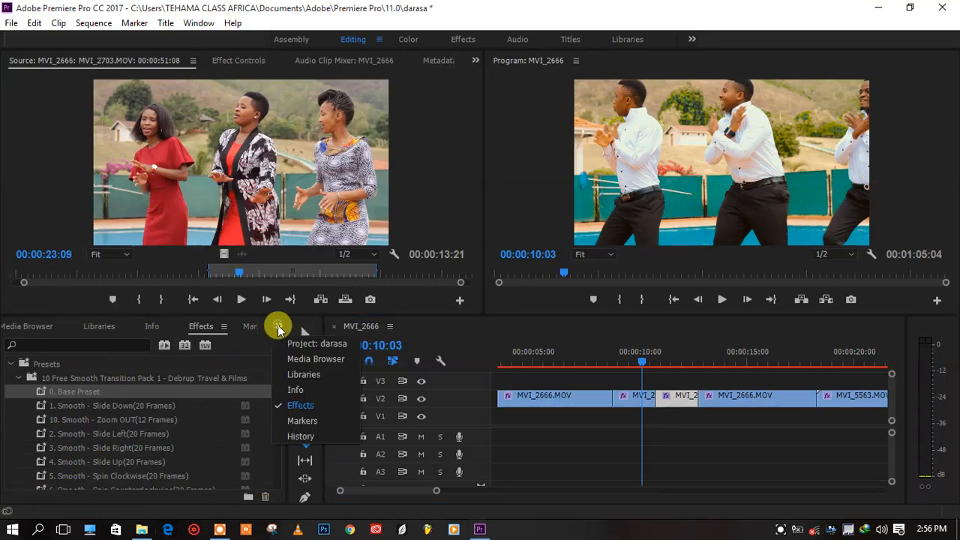
left_click(296, 343)
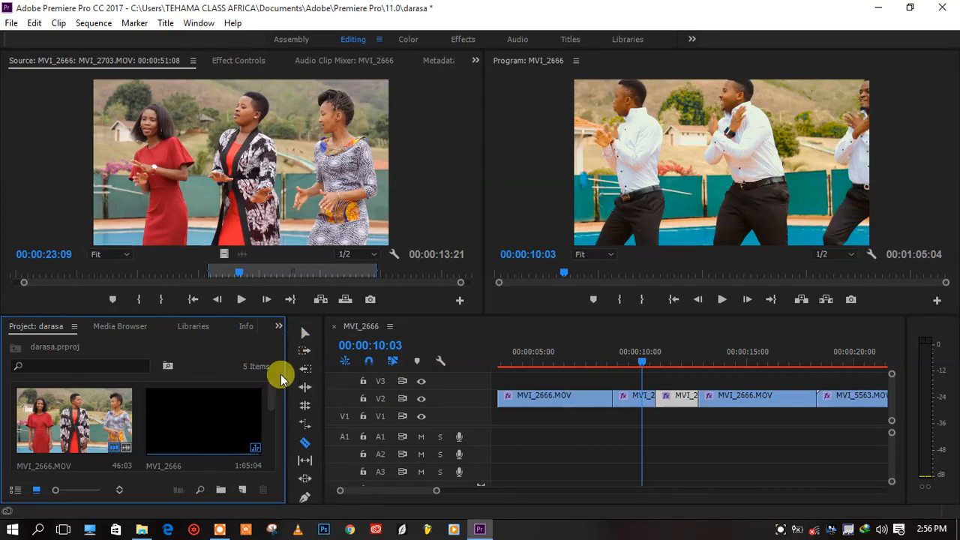
scroll(246, 455, "down", 3)
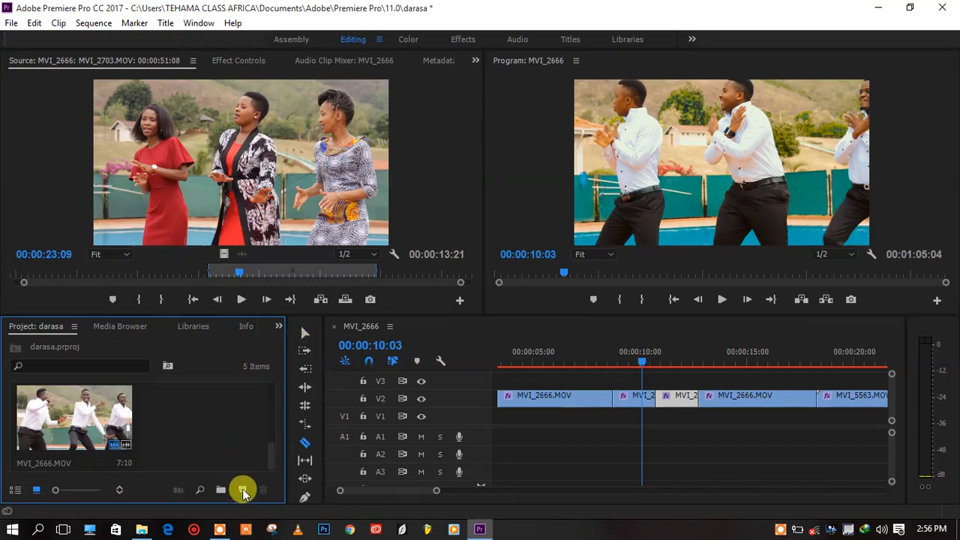
left_click(243, 491)
left_click(307, 345)
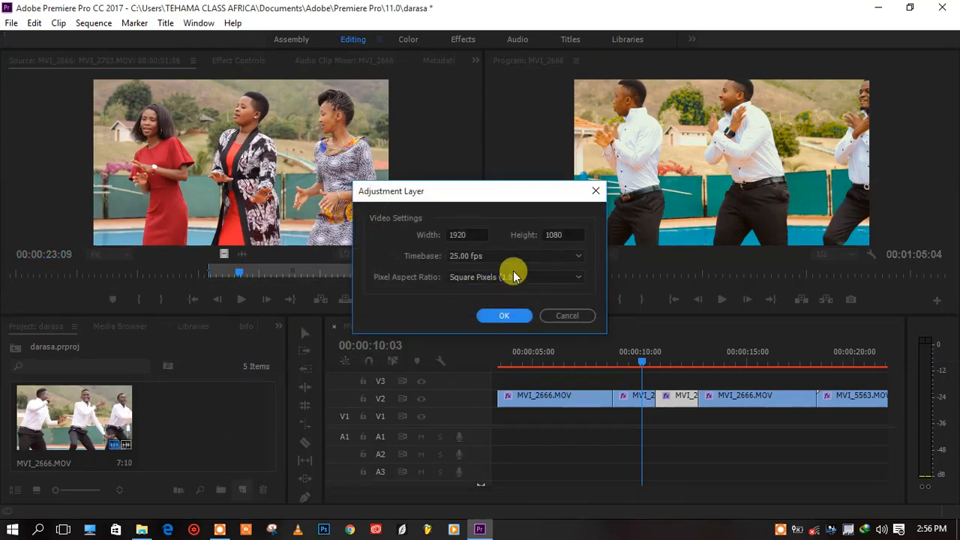
left_click(509, 316)
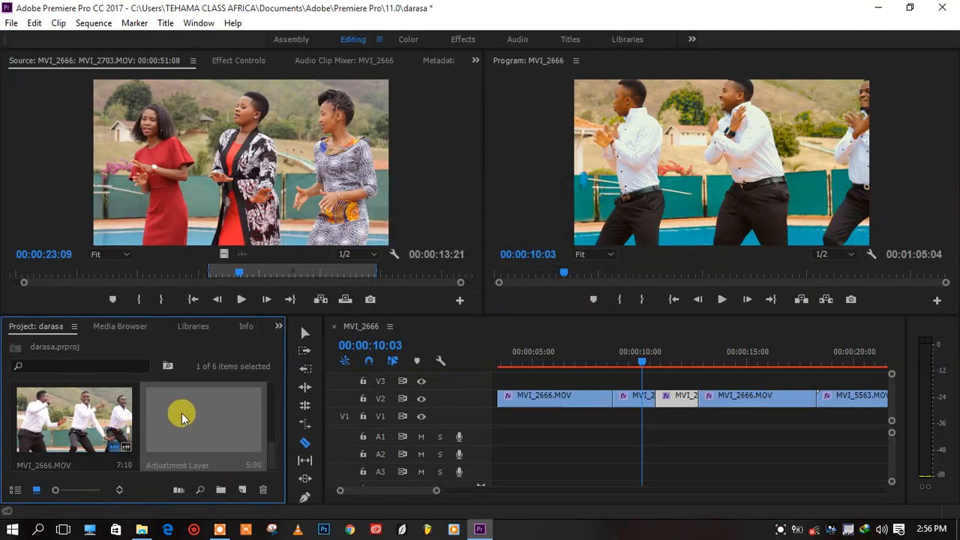
Step: Place the adjustment layer on V3 from 00:00:08:19 and cut off its part beyond the end of the second short clip
left_click_drag(182, 417, 633, 379)
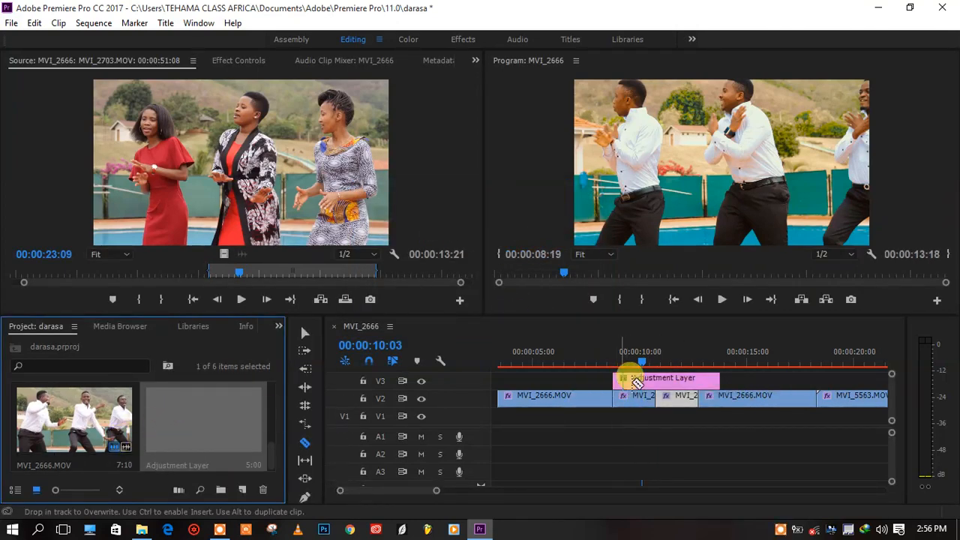
left_click(703, 381)
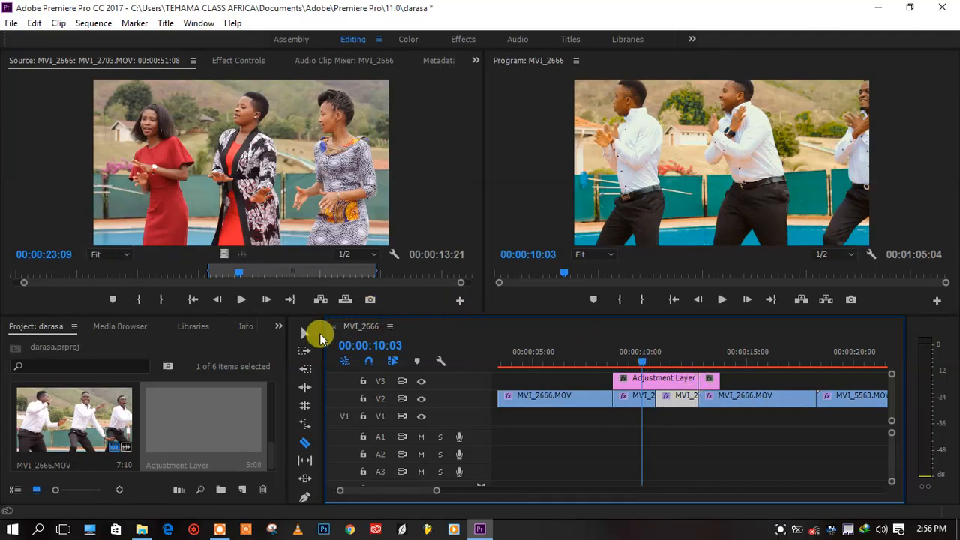
left_click(308, 332)
left_click(710, 382)
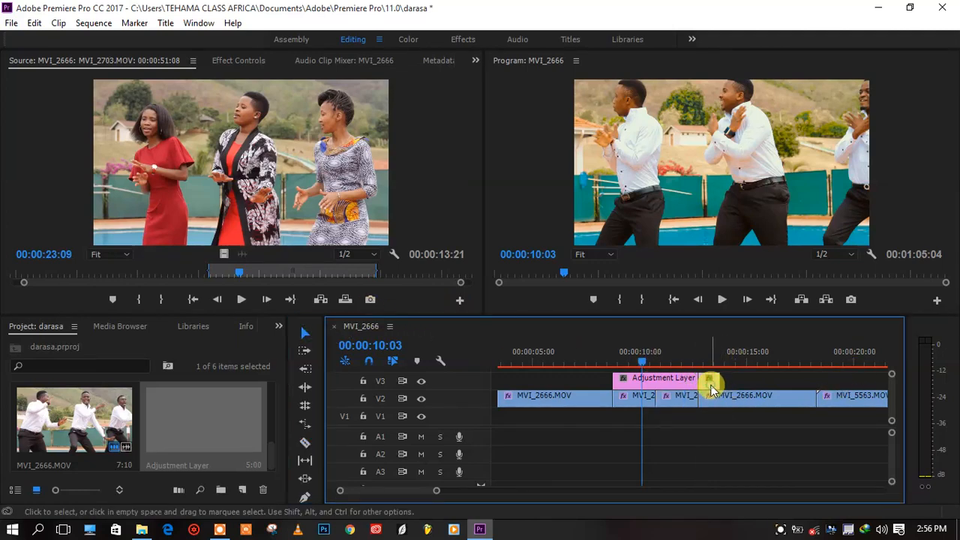
key("Delete")
Step: Remove the Transform (5. Smooth - Spin Clockwise(20 Frames)) effect from the short clip before the 00:00:10:19 cut
left_click(621, 399)
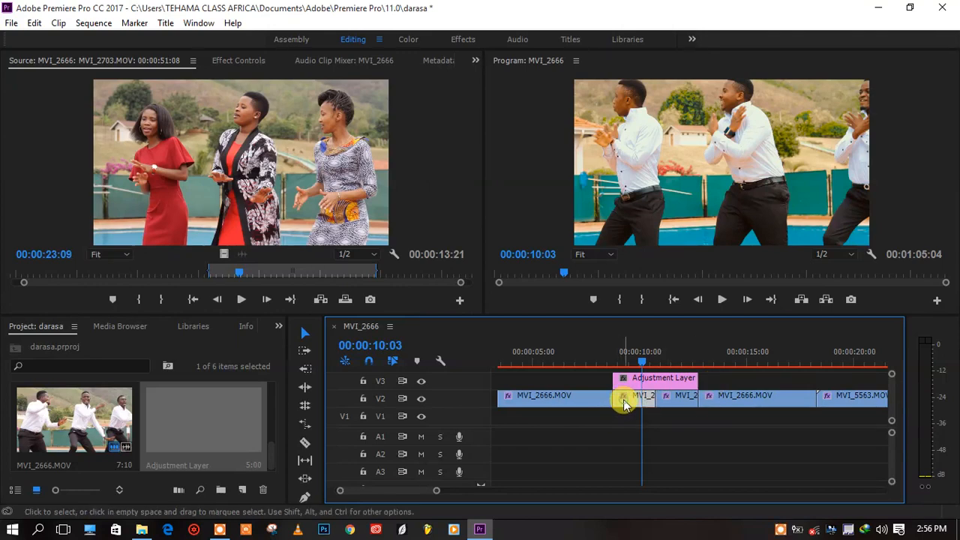
left_click(222, 63)
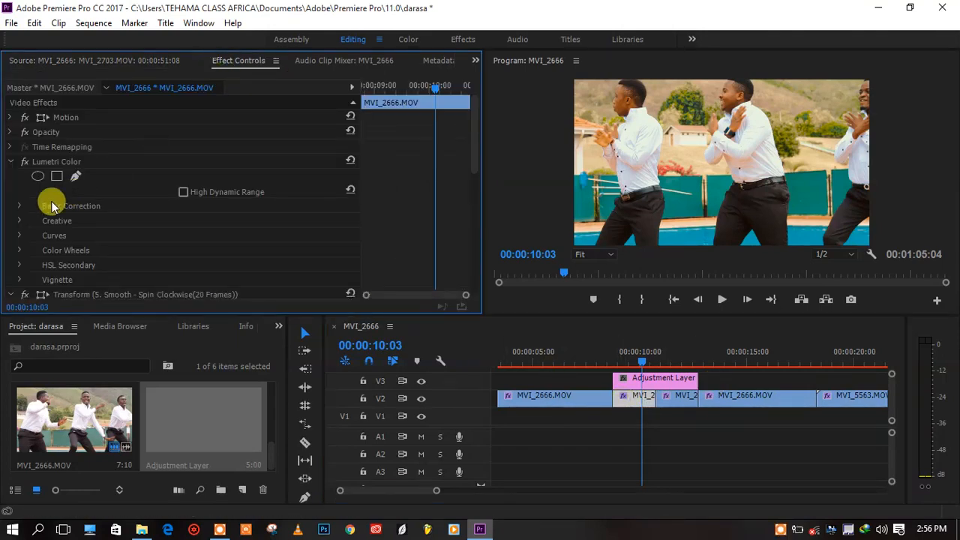
scroll(154, 222, "down", 3)
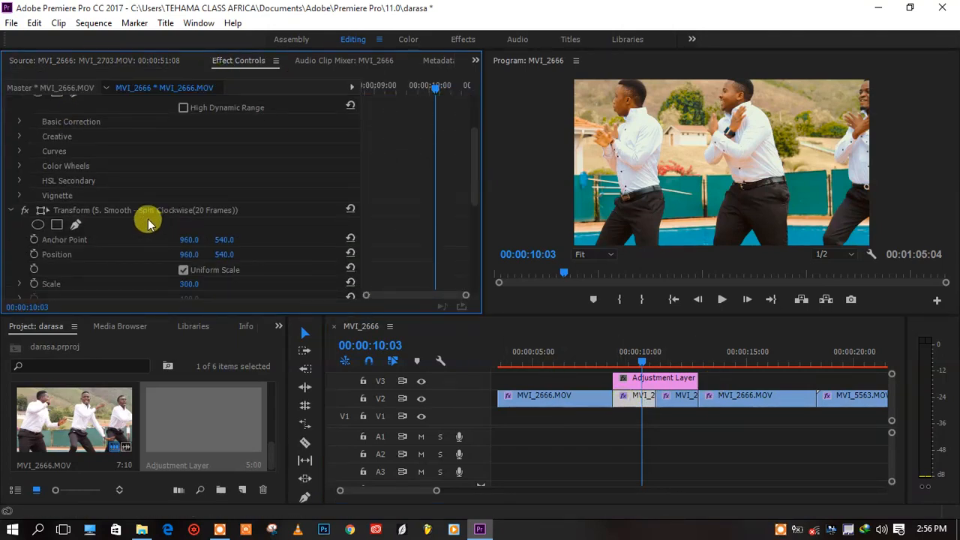
left_click(143, 214)
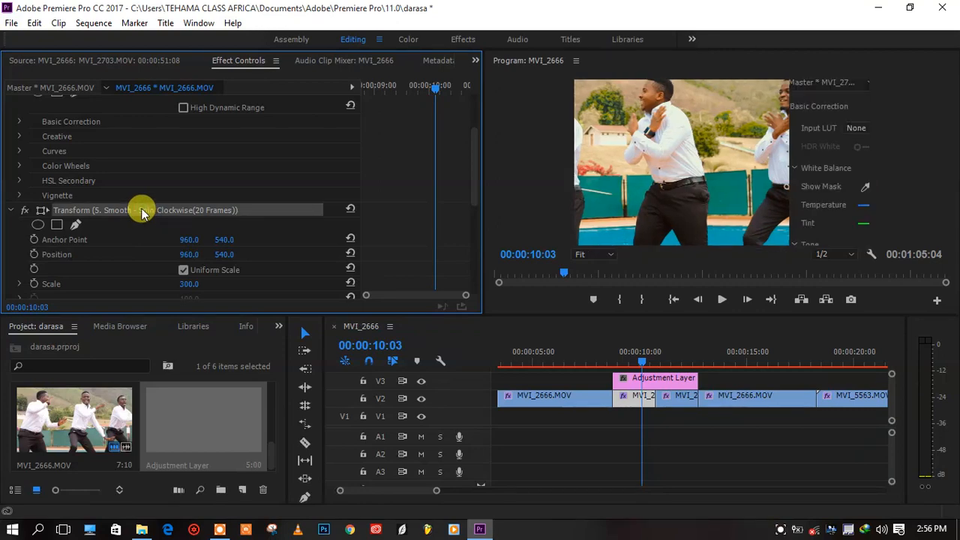
key("Delete")
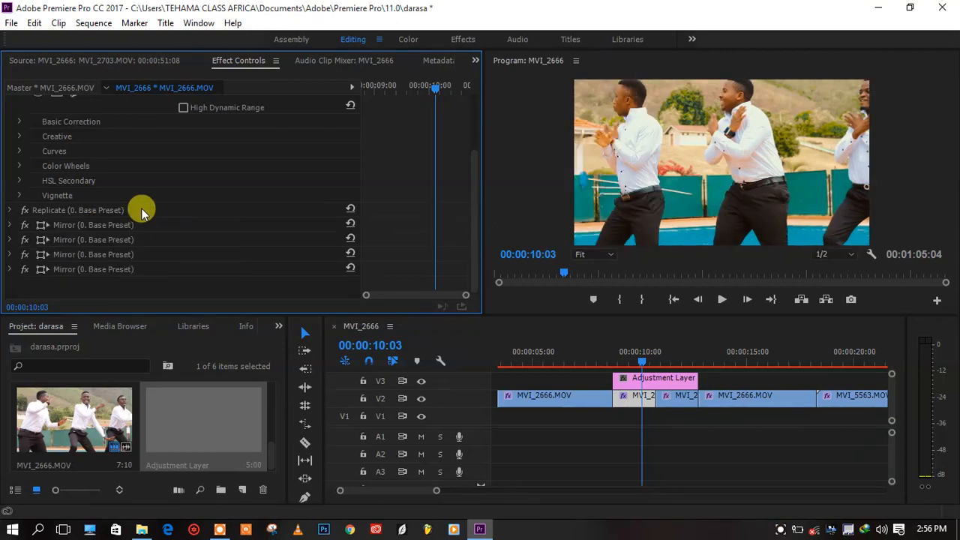
Step: Remove the 0. Base Preset Replicate effect and all four Mirror effects from the first short clip
left_click(124, 209)
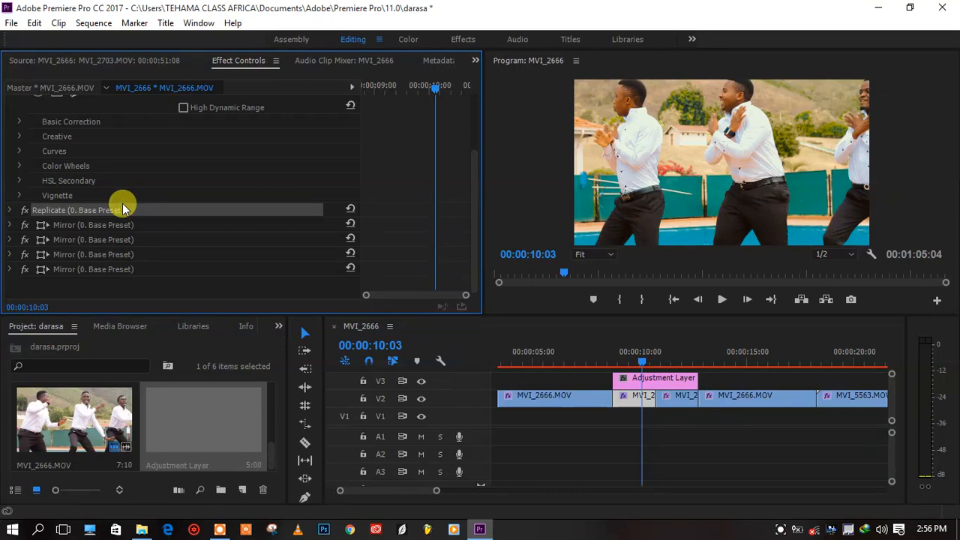
key("Delete")
left_click(117, 212)
key("Delete")
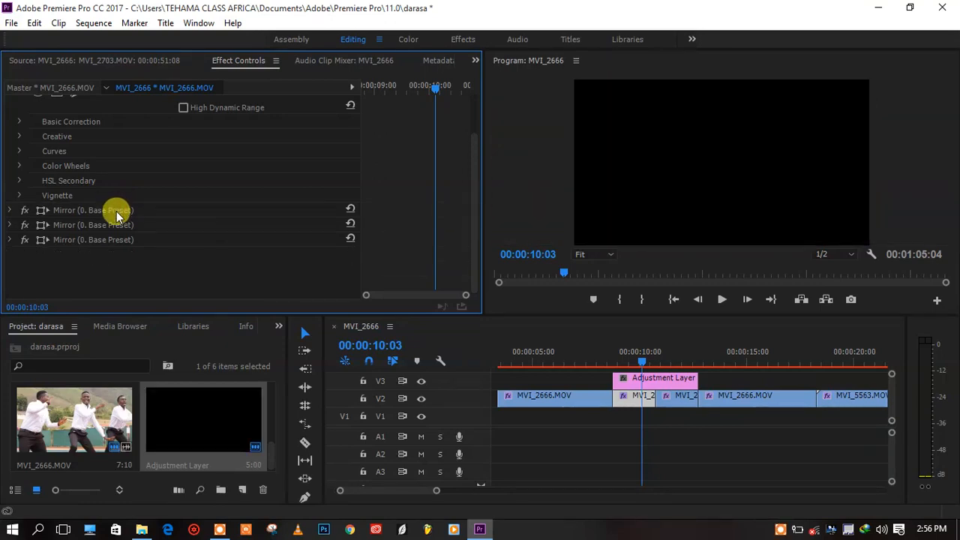
left_click(117, 212)
key("Delete")
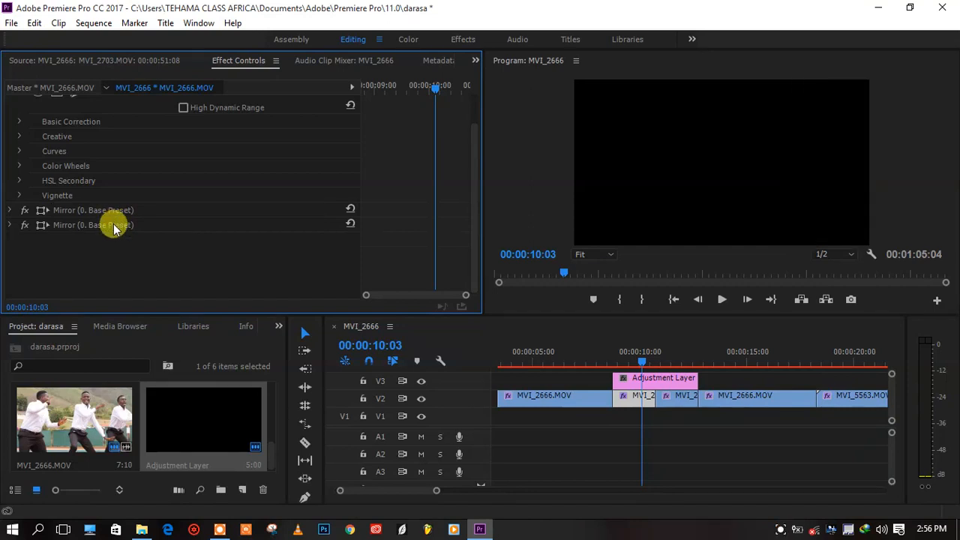
key("Delete")
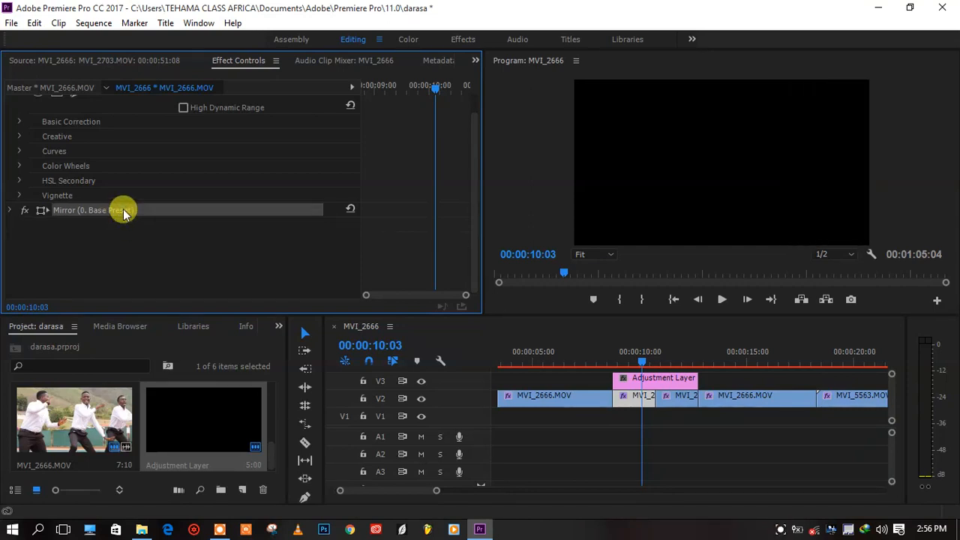
key("Delete")
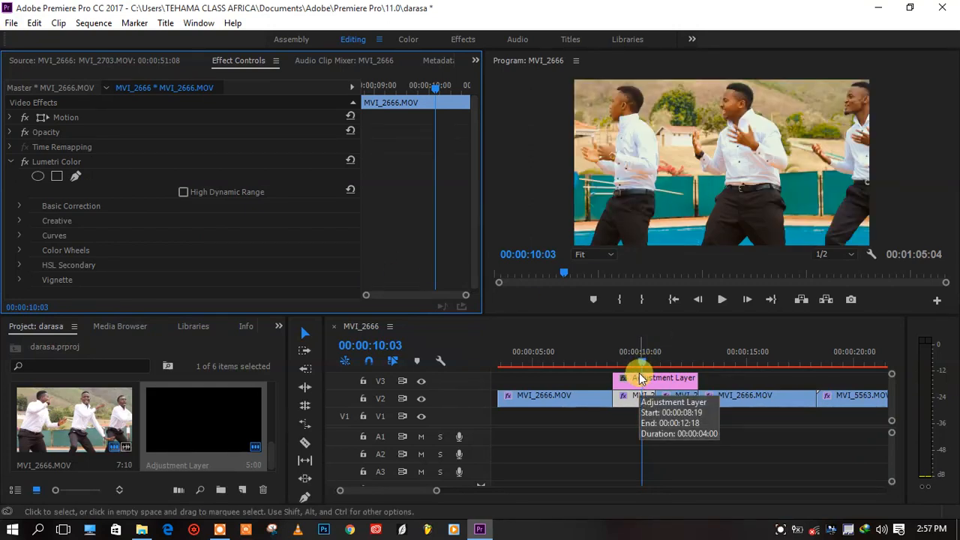
Step: Move the playhead to 00:00:10:24 and remove the Transform (5. Smooth - Spin Clockwise(20 Frames)) effect from the short clip there
left_click_drag(647, 362, 661, 366)
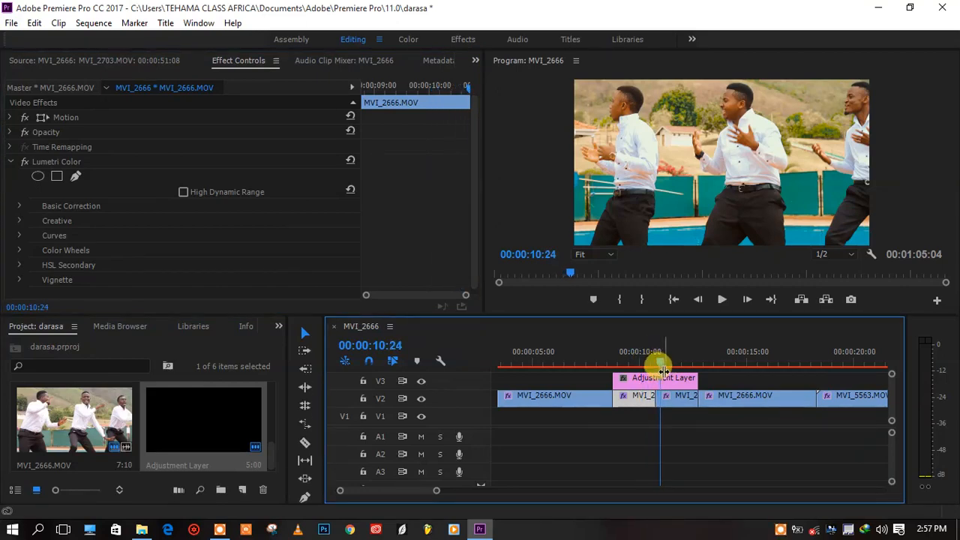
left_click(669, 397)
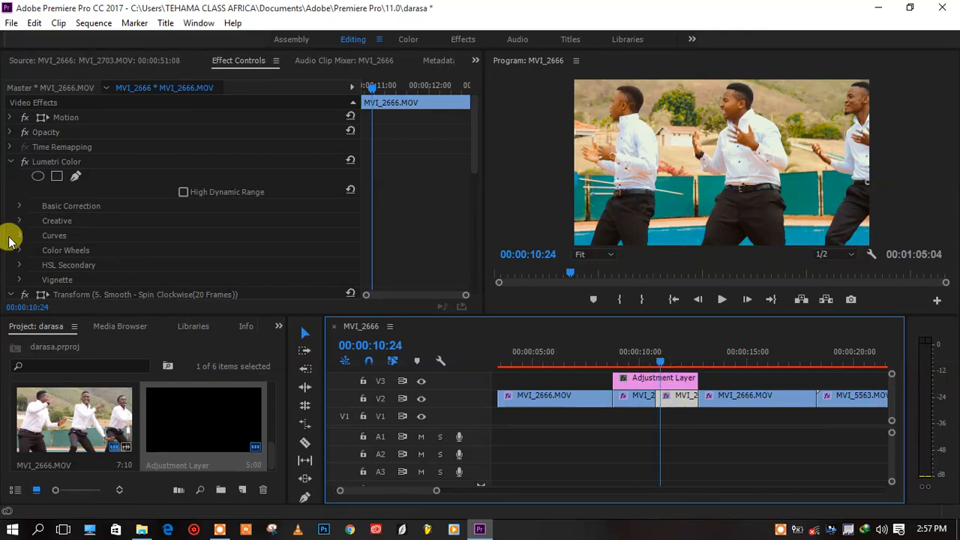
left_click(78, 298)
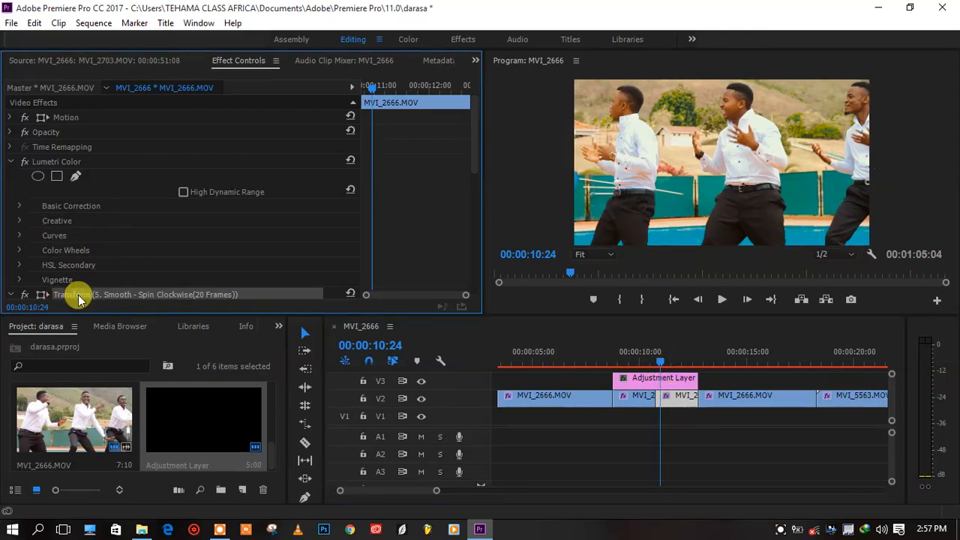
key("Delete")
Step: Remove the 0. Base Preset Replicate effect and all four Mirror effects from the second short clip
scroll(113, 285, "down", 3)
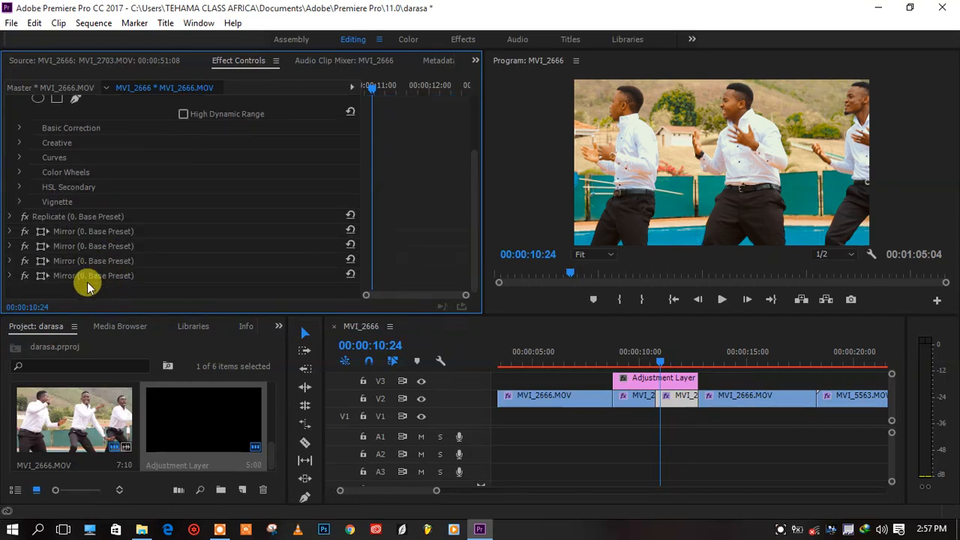
left_click(101, 222)
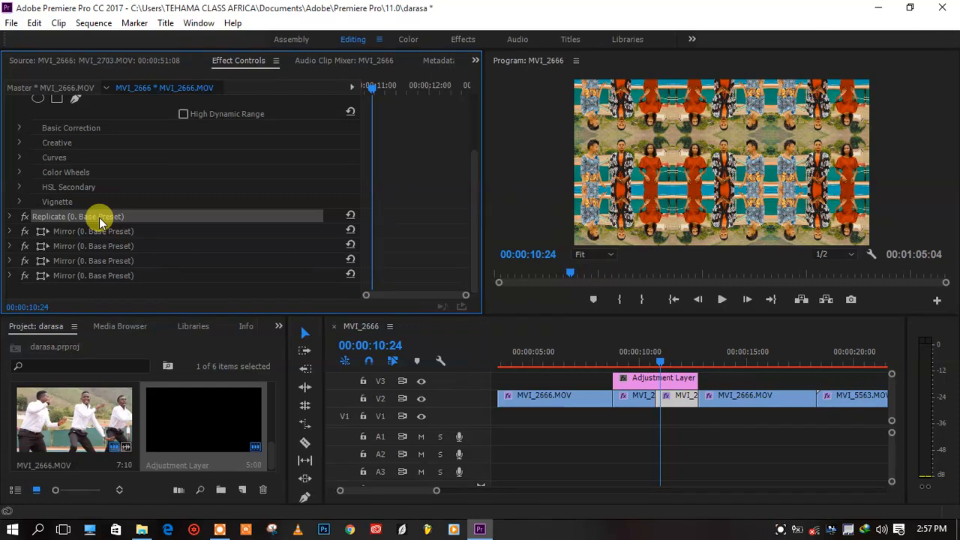
key("Delete")
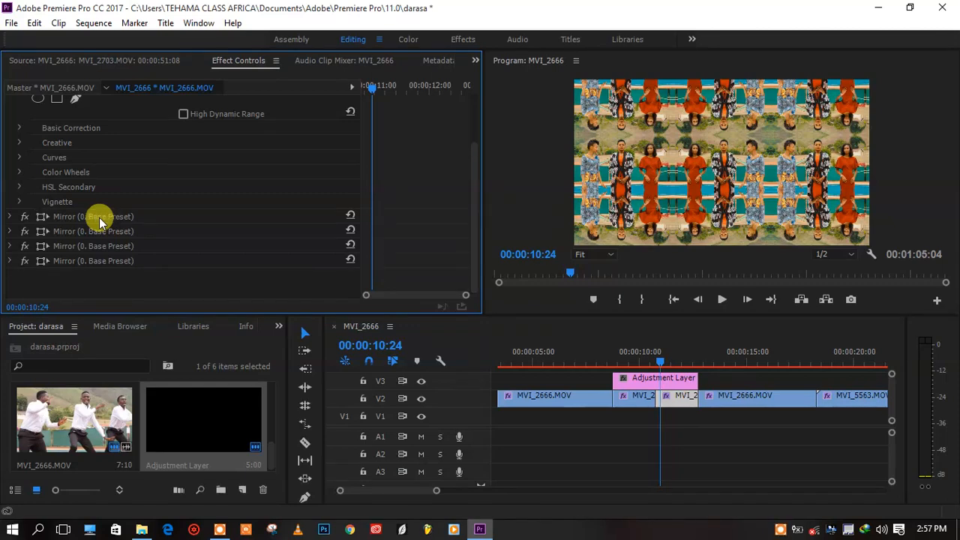
left_click(99, 218)
key("Delete")
left_click(97, 229)
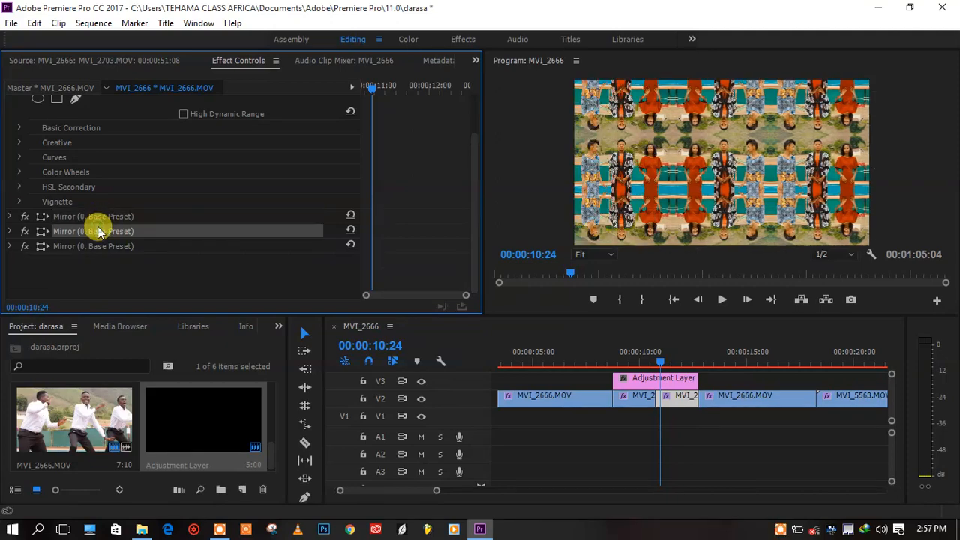
key("Delete")
left_click(97, 219)
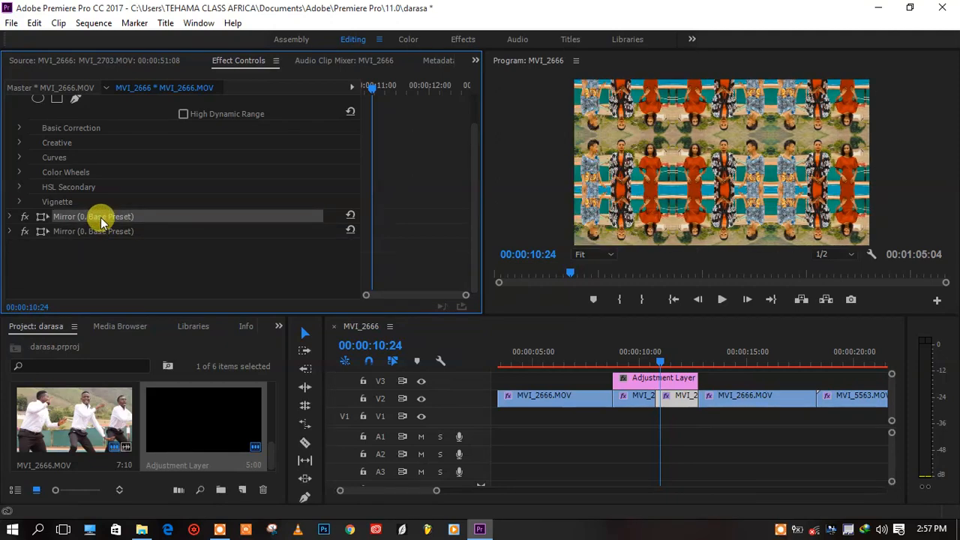
key("Delete")
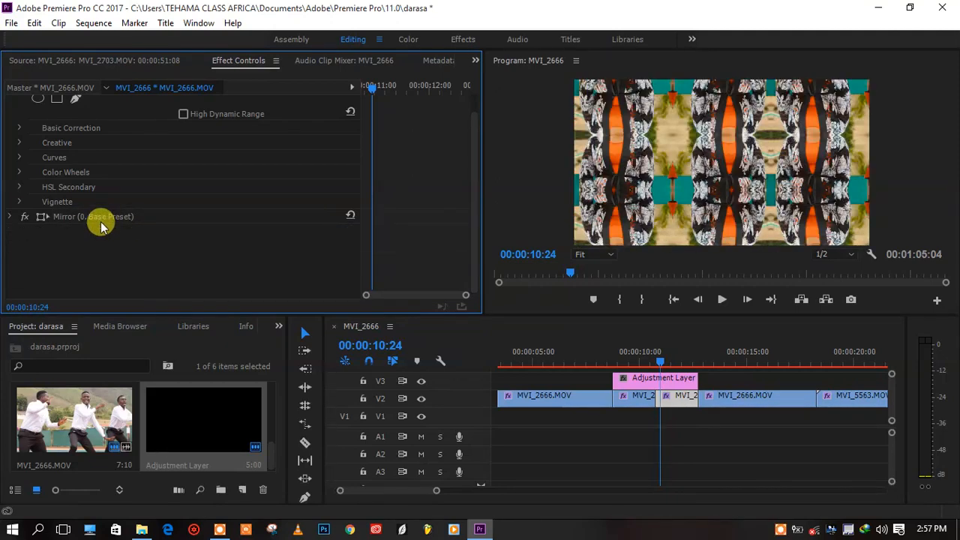
left_click(100, 219)
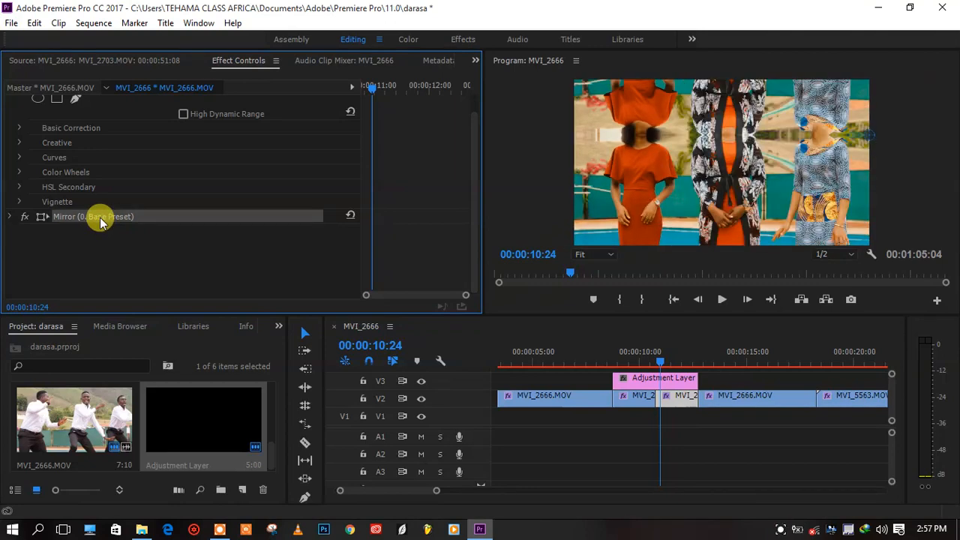
key("Delete")
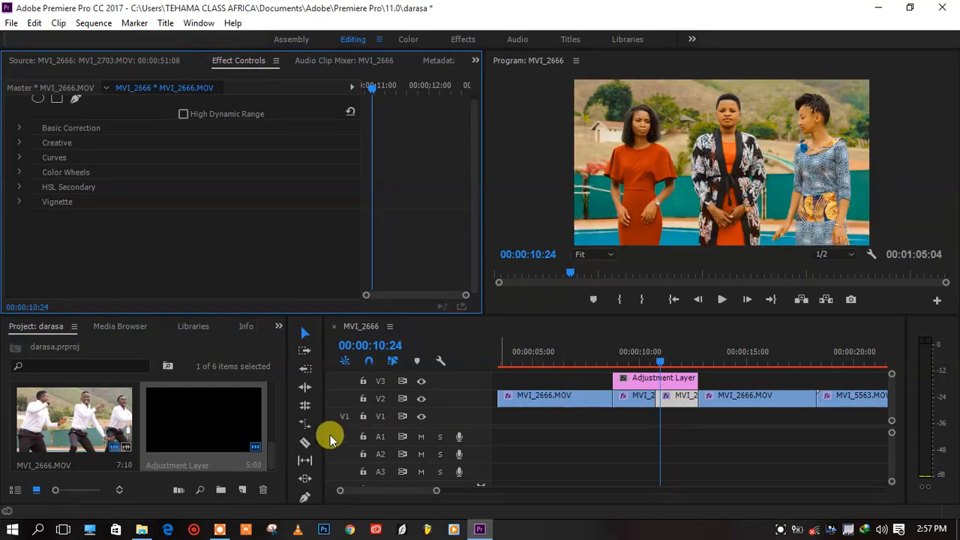
Step: Apply the 5. Smooth - Spin Clockwise(20 Frames) and 0. Base Preset presets to both short MVI_2666 clips beneath the adjustment layer
left_click(278, 324)
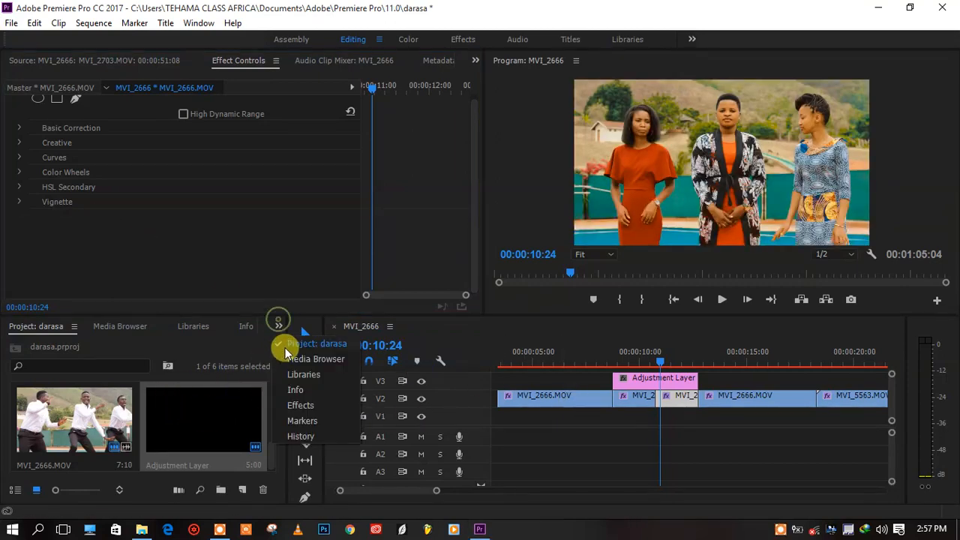
left_click(300, 406)
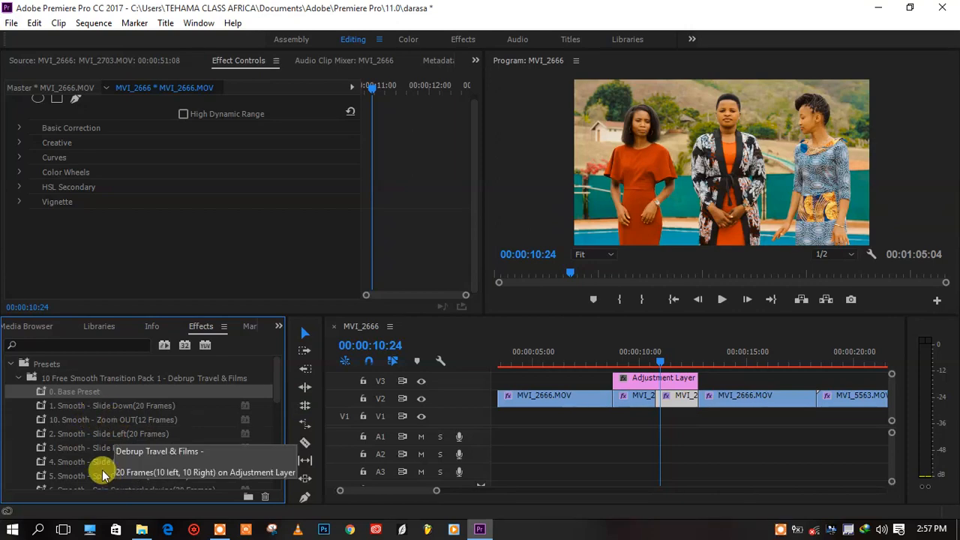
scroll(180, 446, "down", 1)
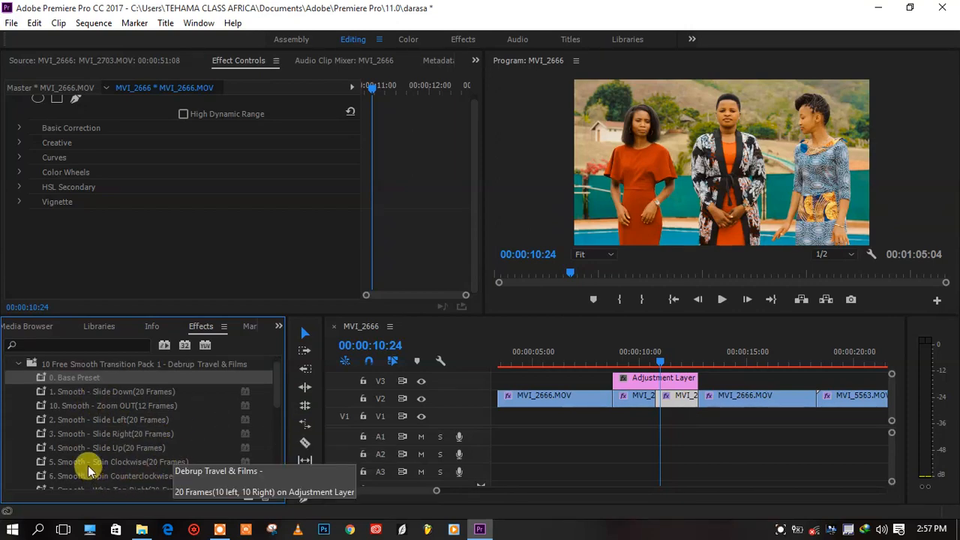
left_click_drag(89, 463, 628, 402)
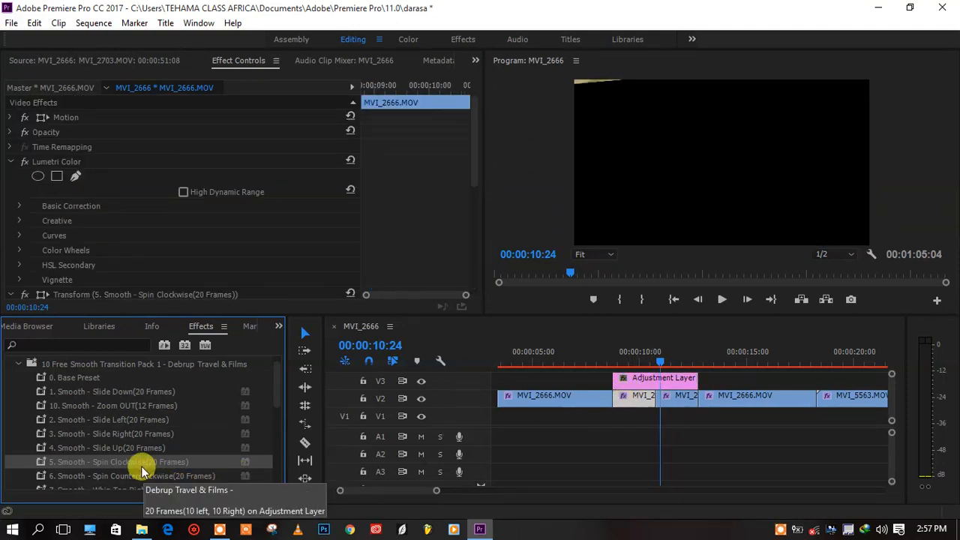
left_click_drag(141, 466, 676, 396)
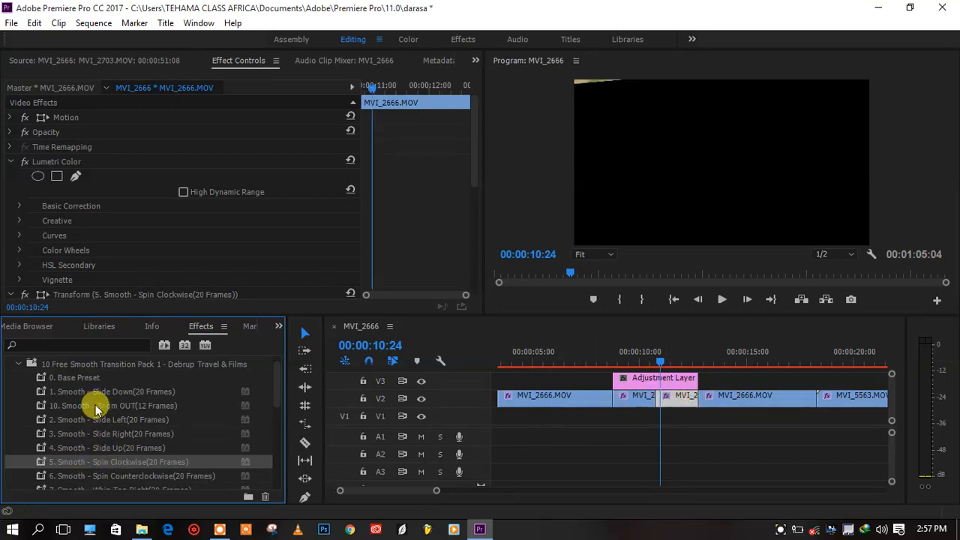
left_click_drag(87, 378, 635, 404)
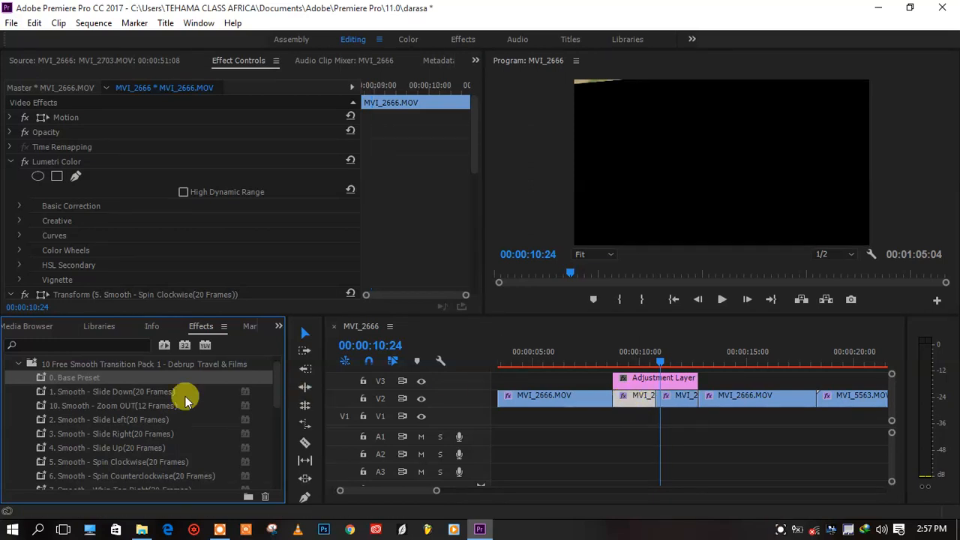
left_click_drag(54, 379, 677, 406)
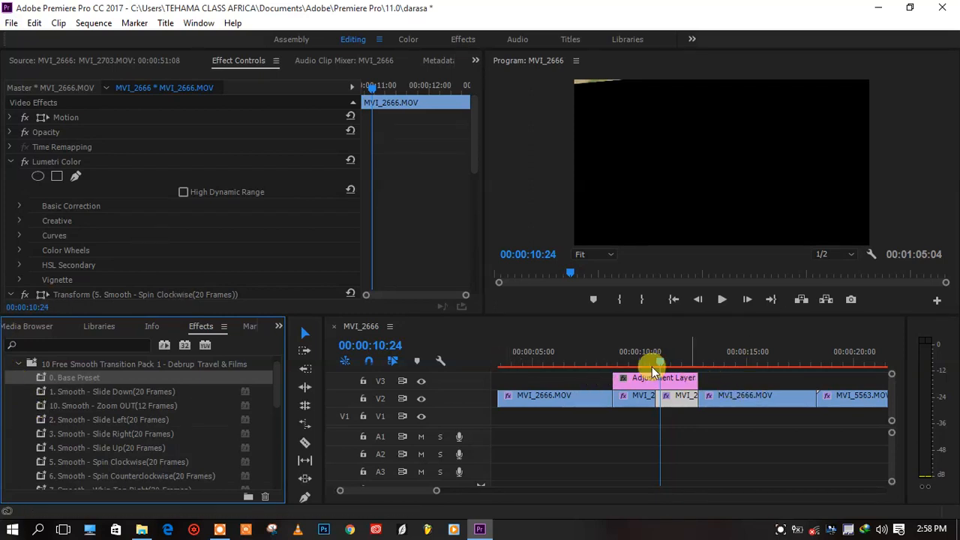
Step: Mark the sequence range from 00:00:08:12 to 00:00:12:17 around the short clips and render its preview
left_click_drag(652, 360, 697, 354)
right_click(697, 354)
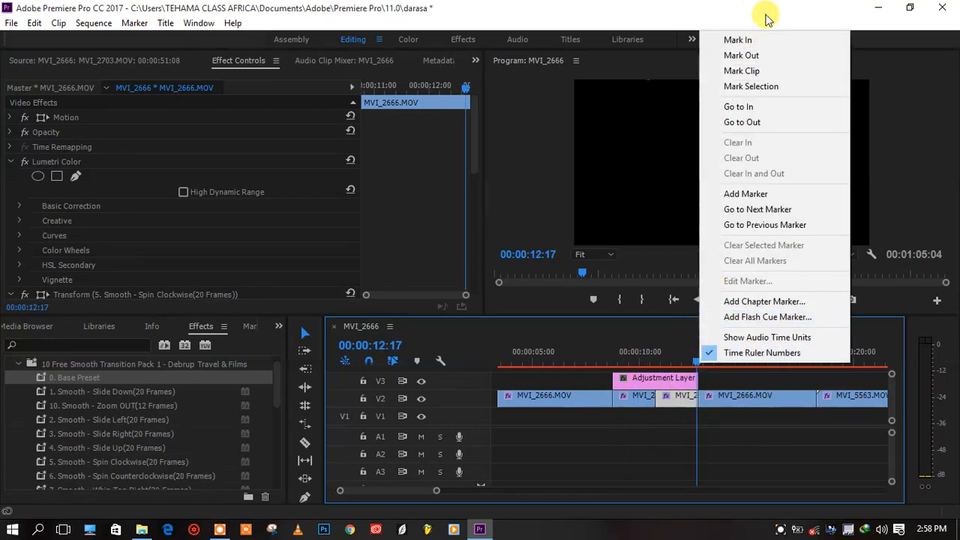
left_click(762, 51)
left_click(612, 349)
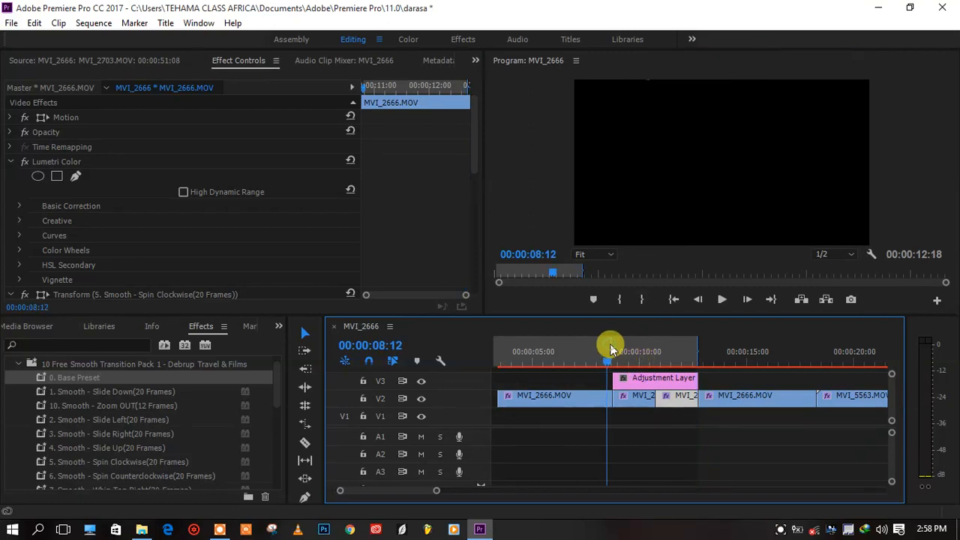
left_click(619, 300)
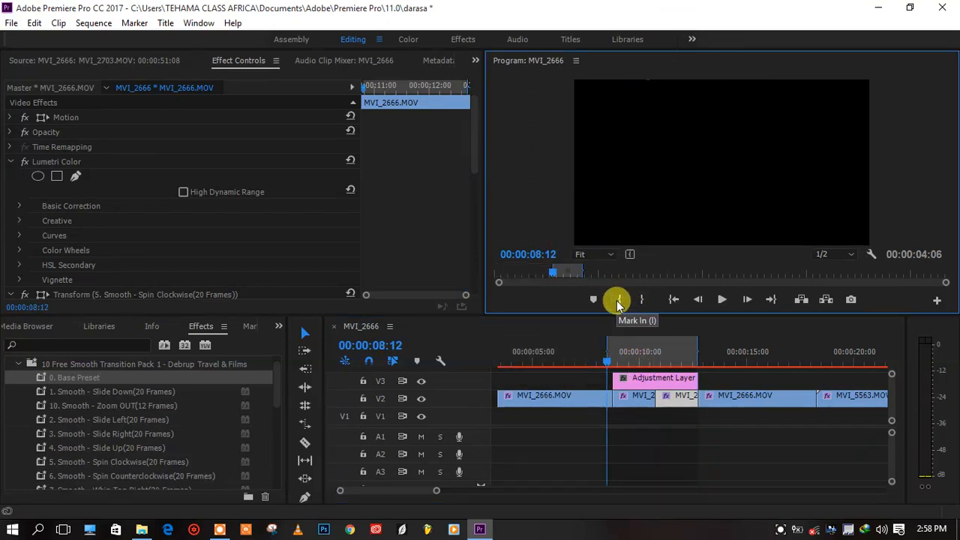
key("Return")
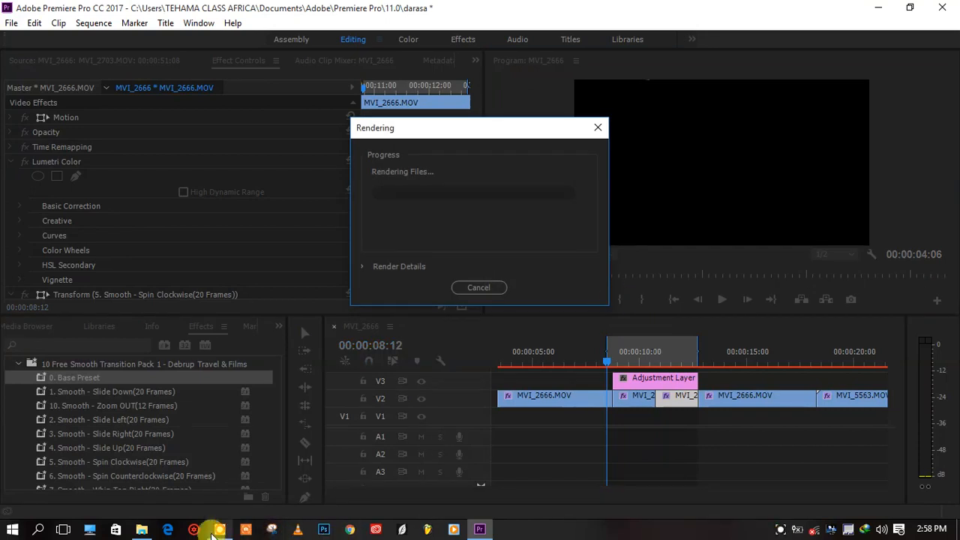